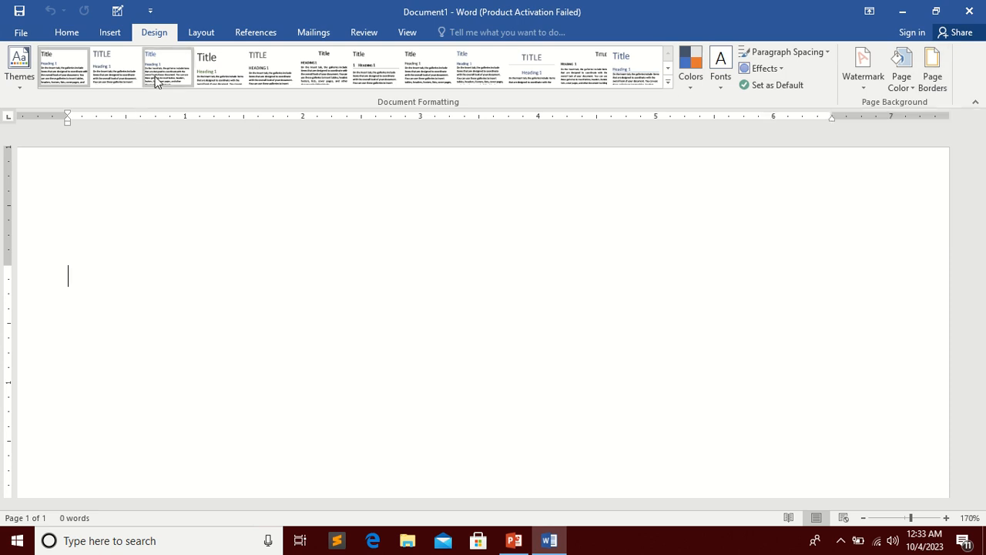
Apply the built-in CONFIDENTIAL 1 diagonal watermark to the blank document.
click(109, 32)
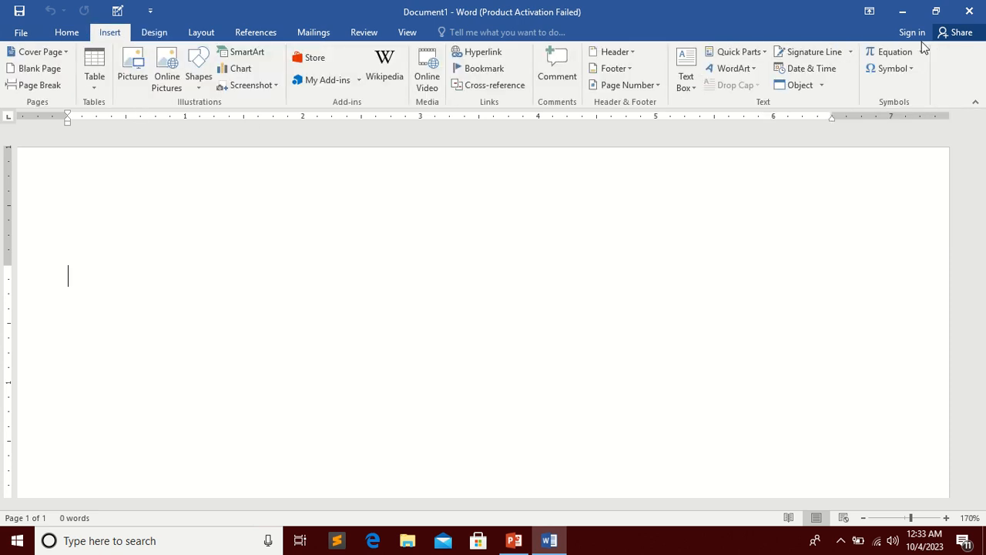
click(162, 37)
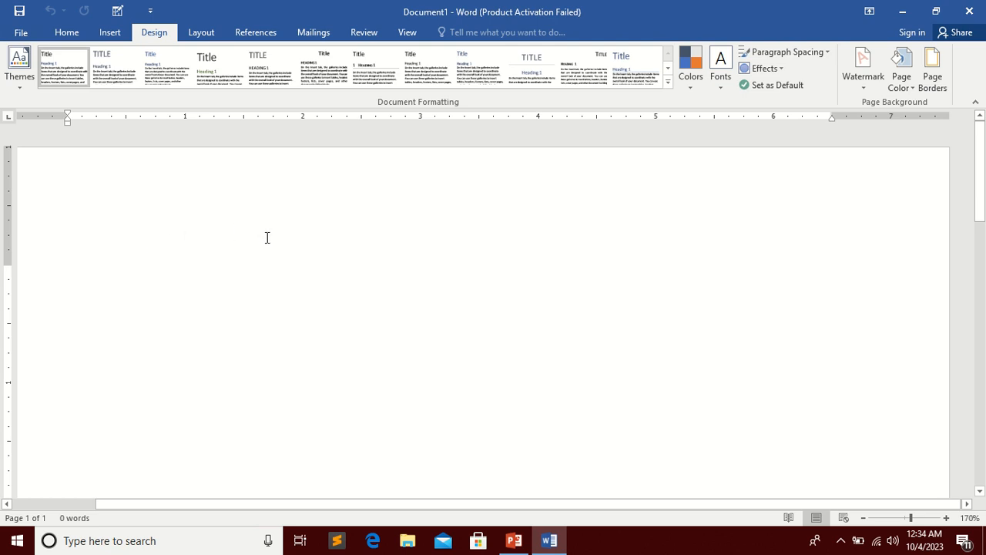
scroll(270, 236, down, 4)
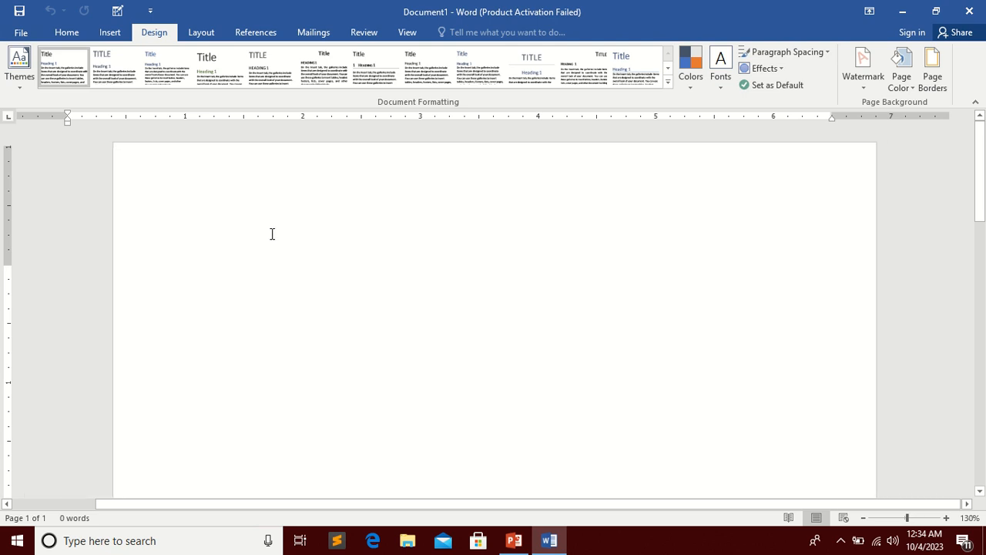
click(864, 90)
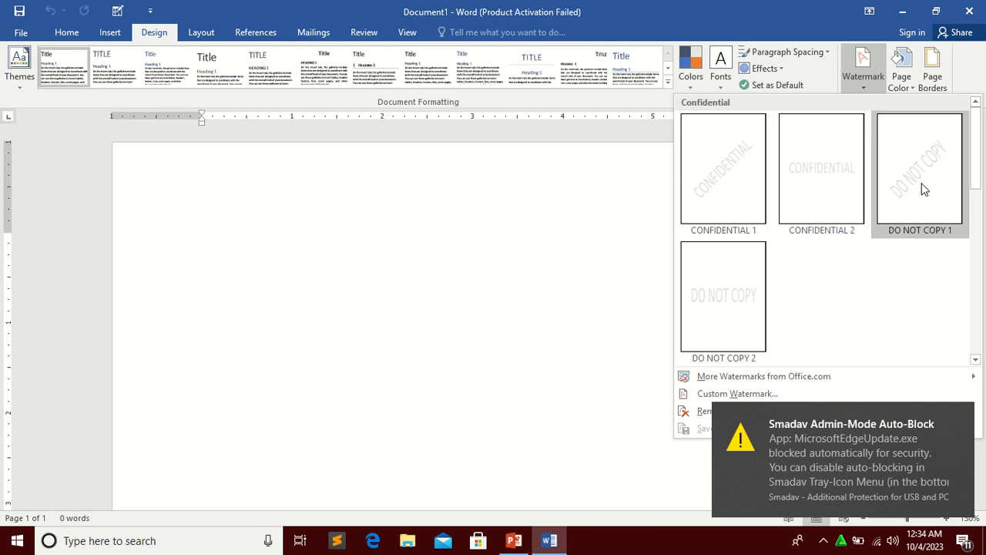
mouse_move(977, 177)
mouse_down()
mouse_move(979, 289)
mouse_move(963, 167)
mouse_up()
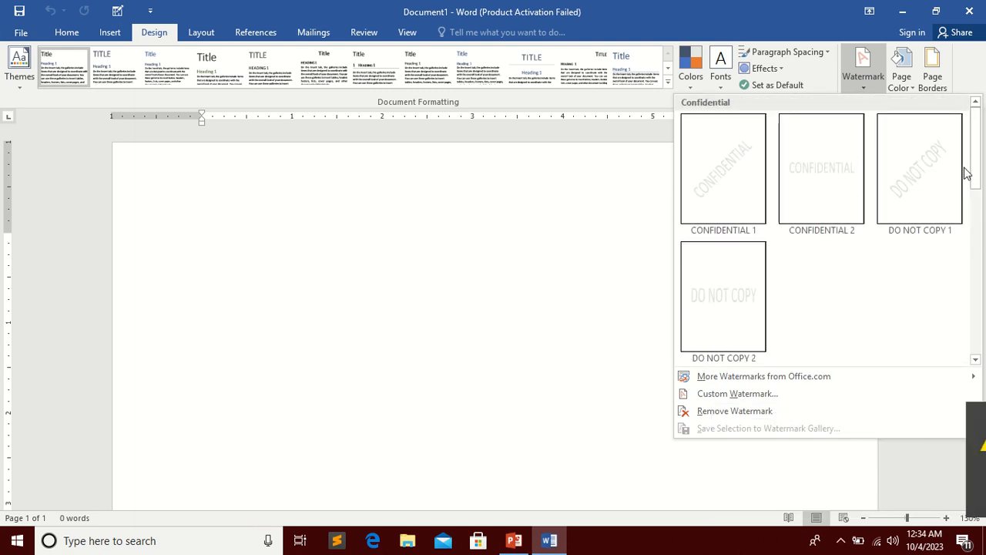
click(736, 195)
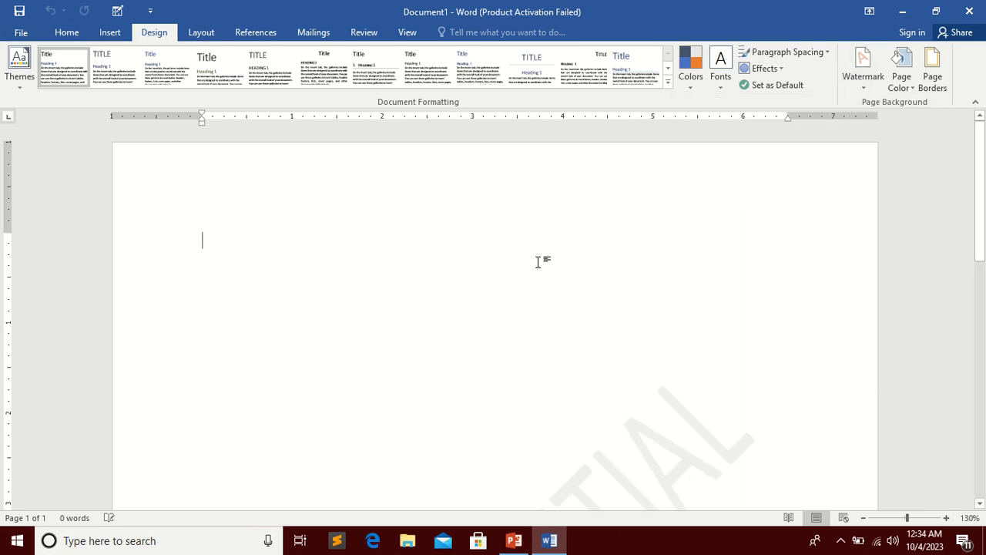
Insert two page breaks to extend the watermarked document to three pages.
scroll(539, 258, down, 3)
scroll(548, 248, down, 5)
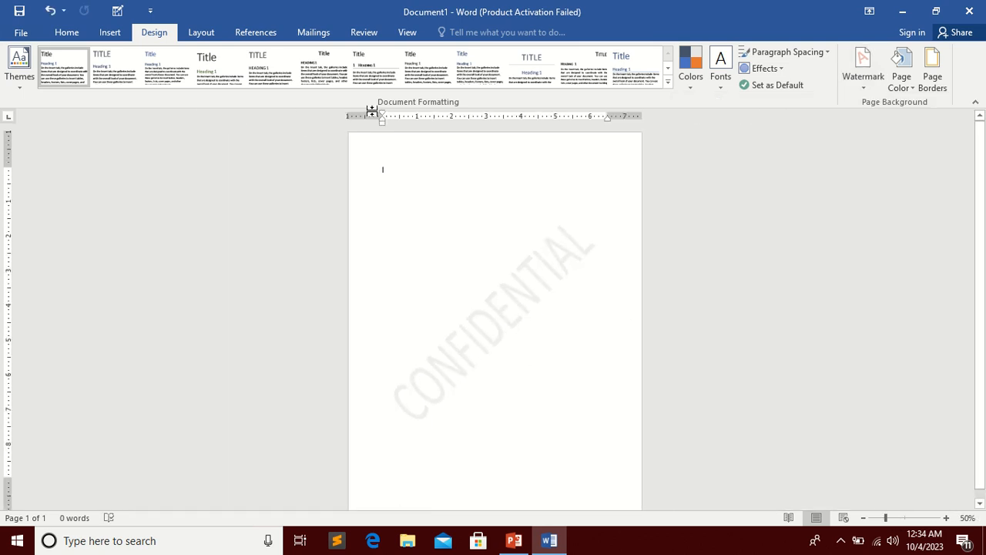
click(408, 35)
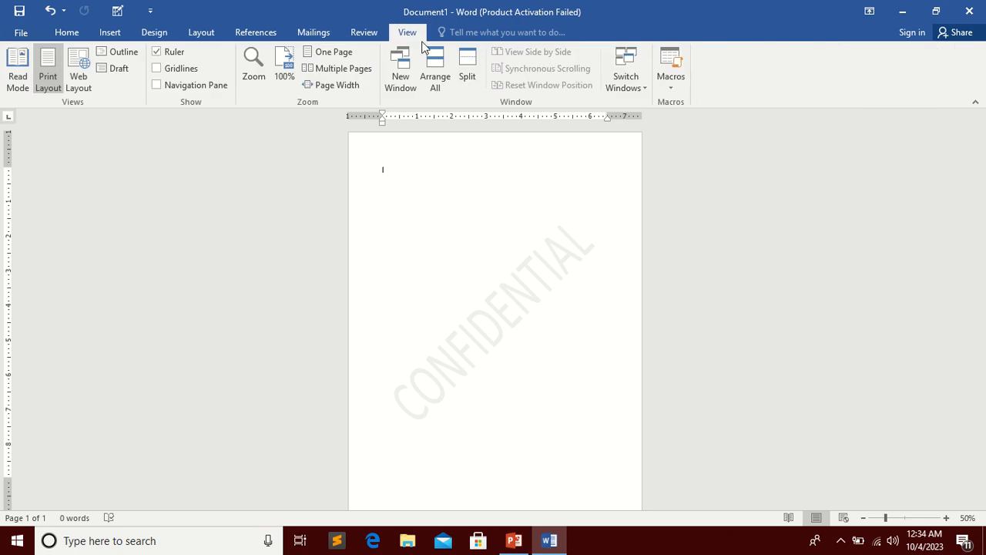
click(349, 70)
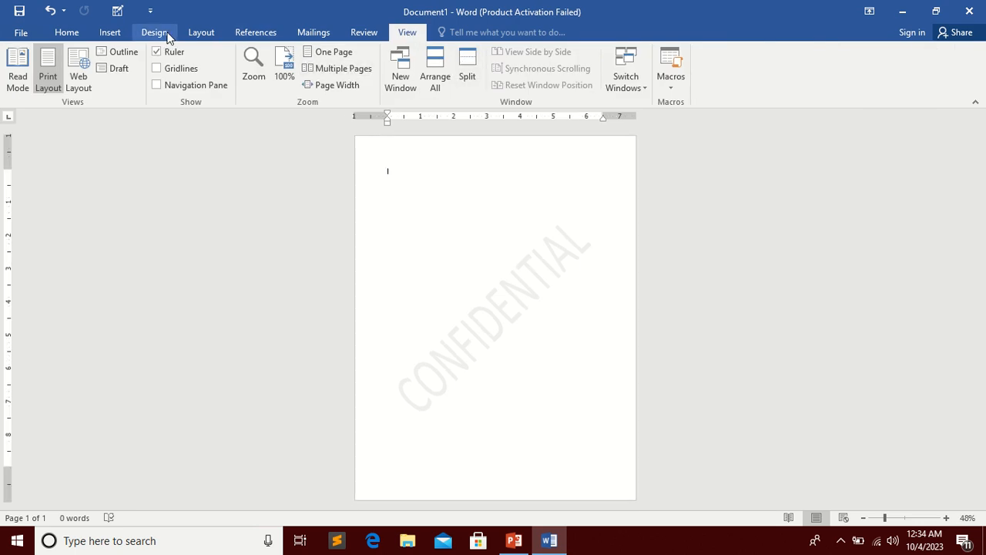
click(160, 33)
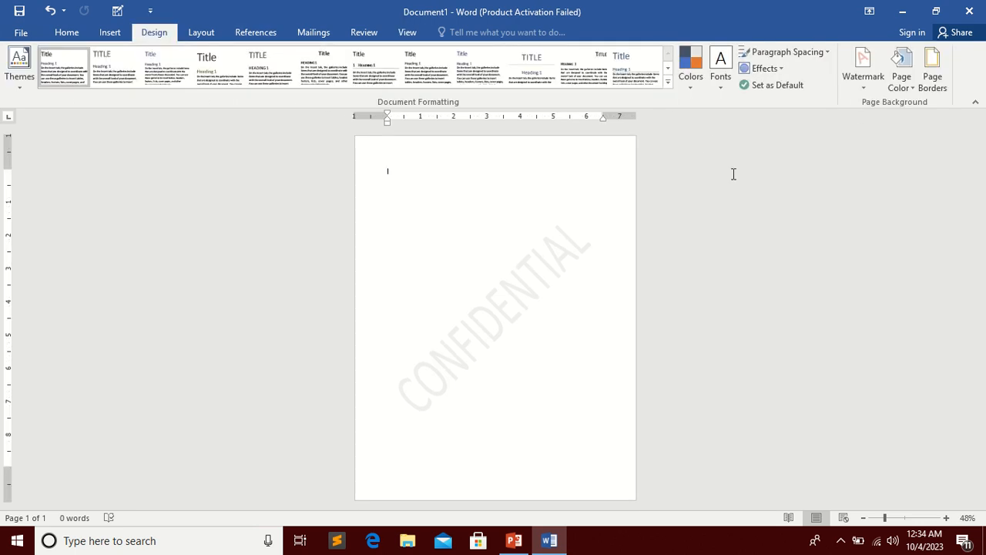
key(ctrl+Return)
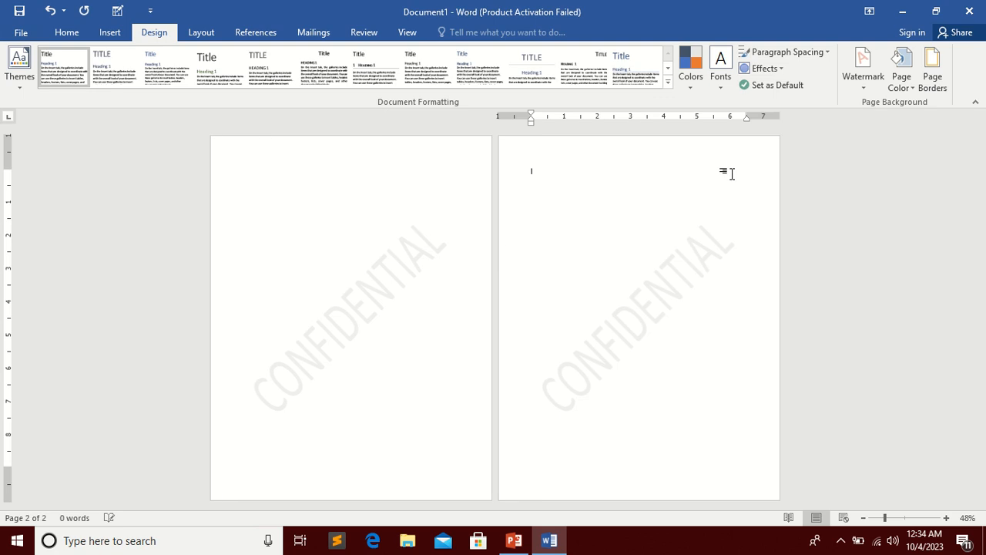
key(ctrl+Return)
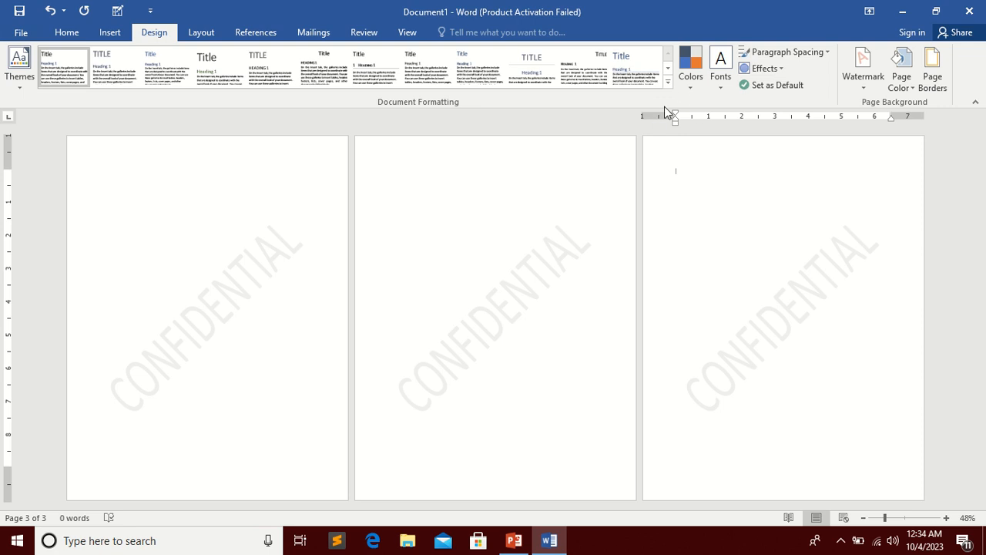
Replace the diagonal watermark with the built-in horizontal CONFIDENTIAL 2 watermark.
click(871, 90)
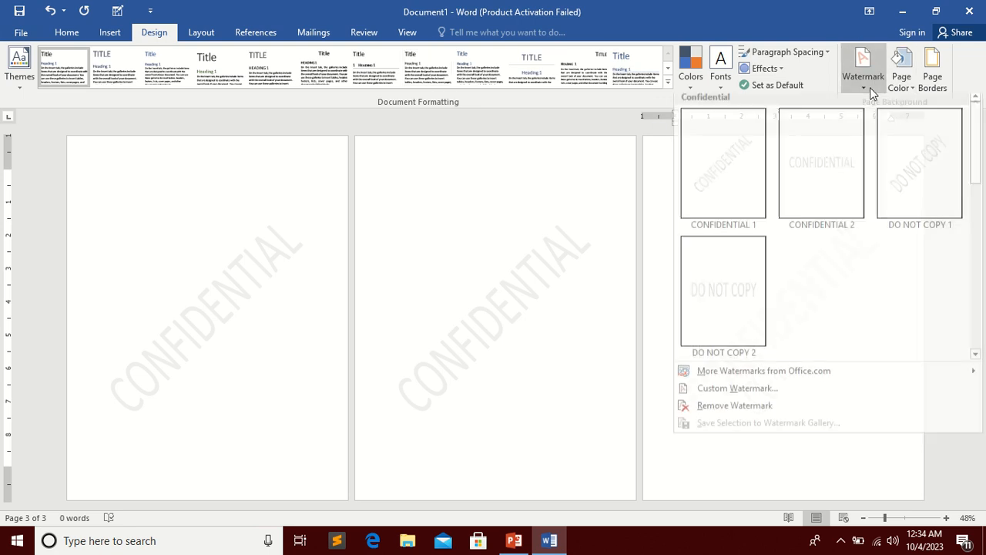
click(823, 173)
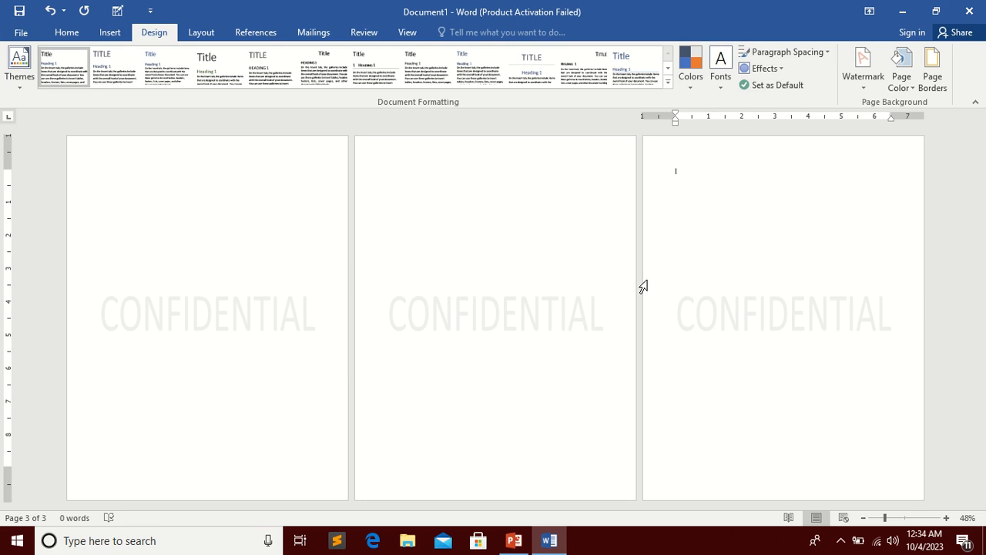
Open the custom watermark settings and apply No watermark to clear the text from all pages.
click(860, 84)
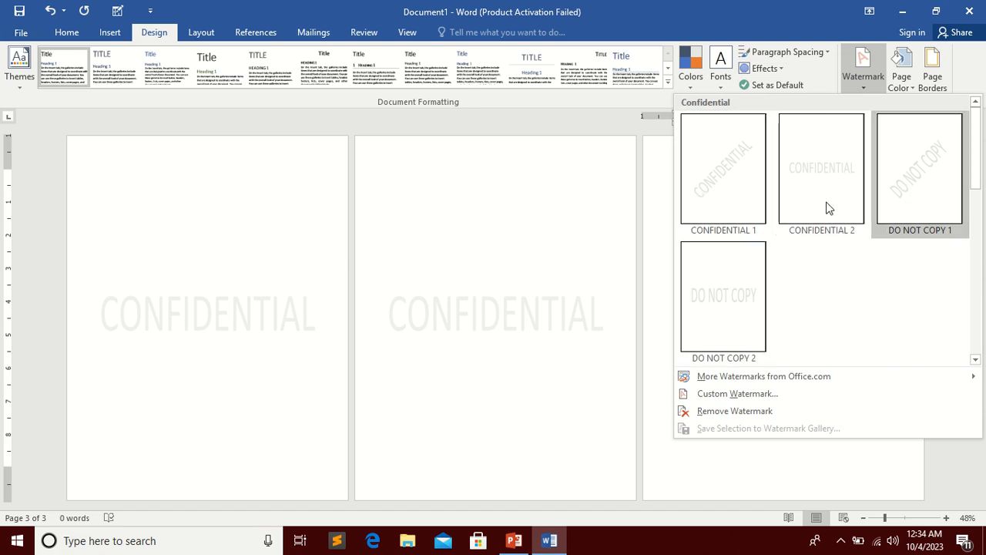
click(717, 401)
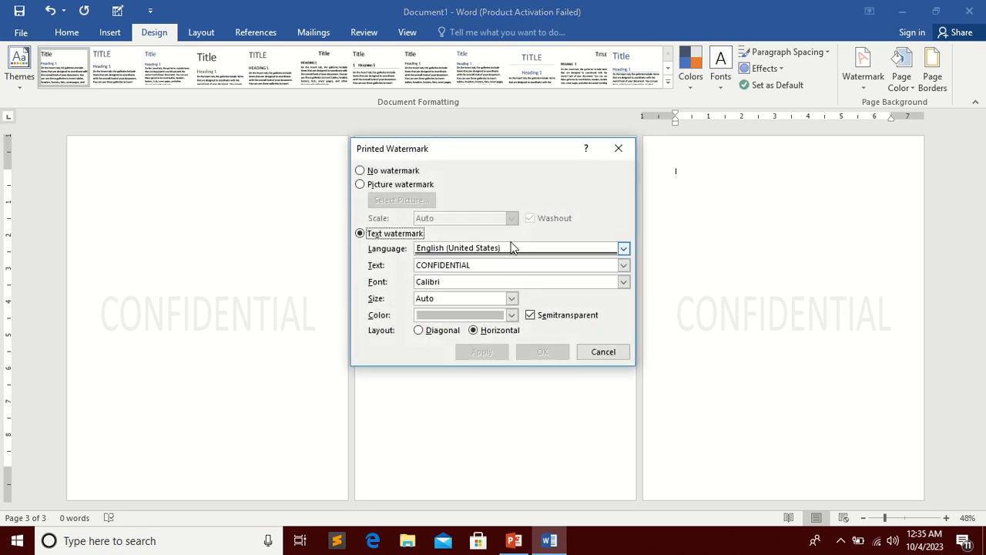
drag(421, 145, 425, 141)
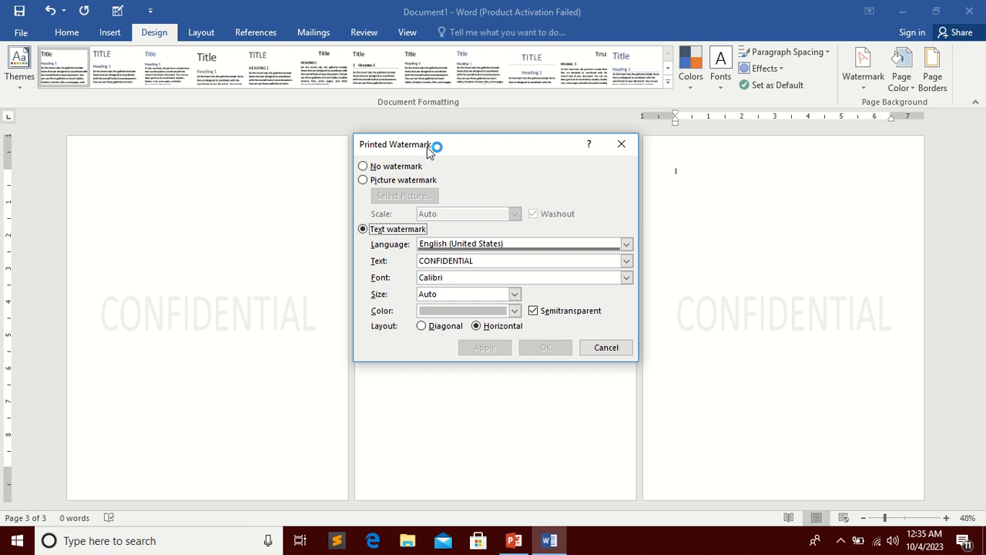
click(364, 167)
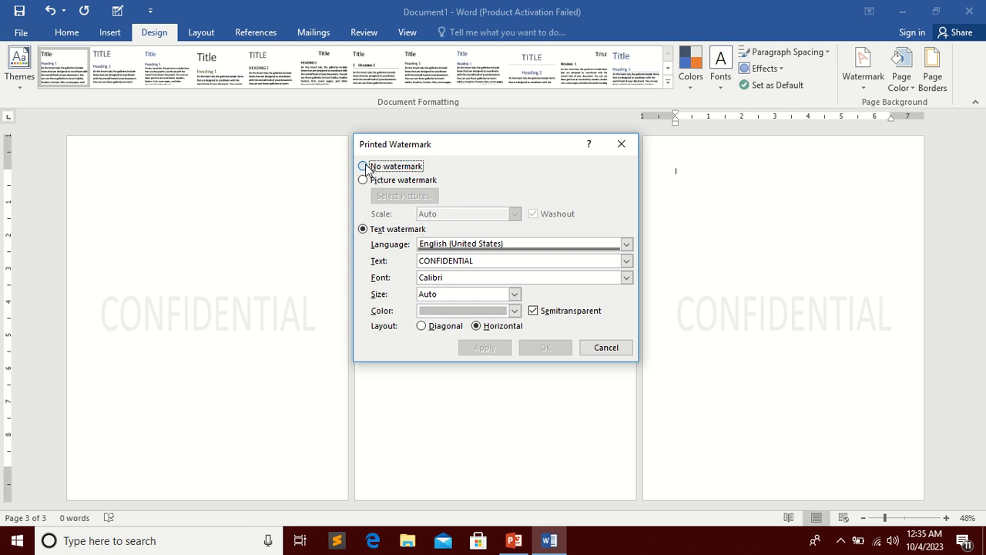
click(485, 347)
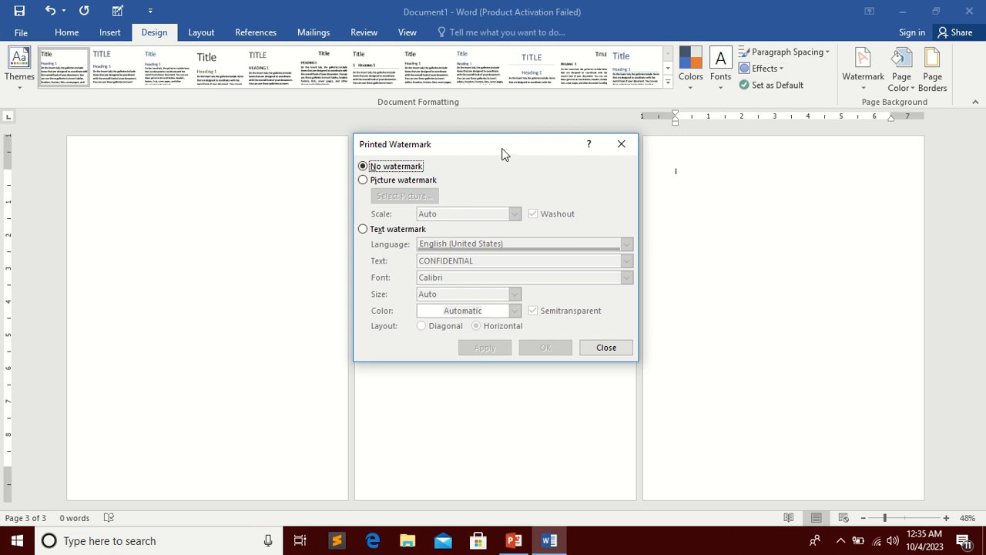
drag(502, 154, 532, 107)
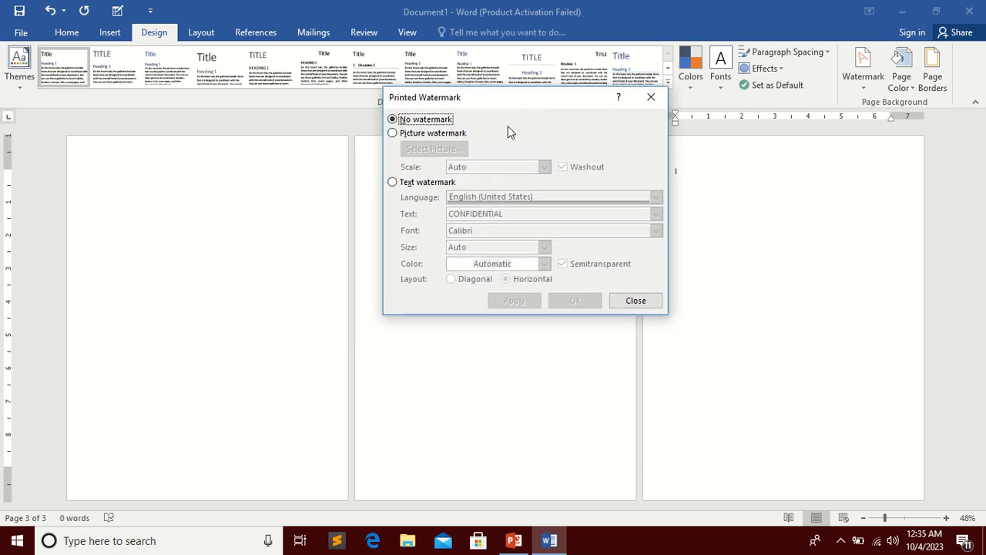
Compare the options offered for picture watermarks and text watermarks in the Printed Watermark settings.
click(396, 133)
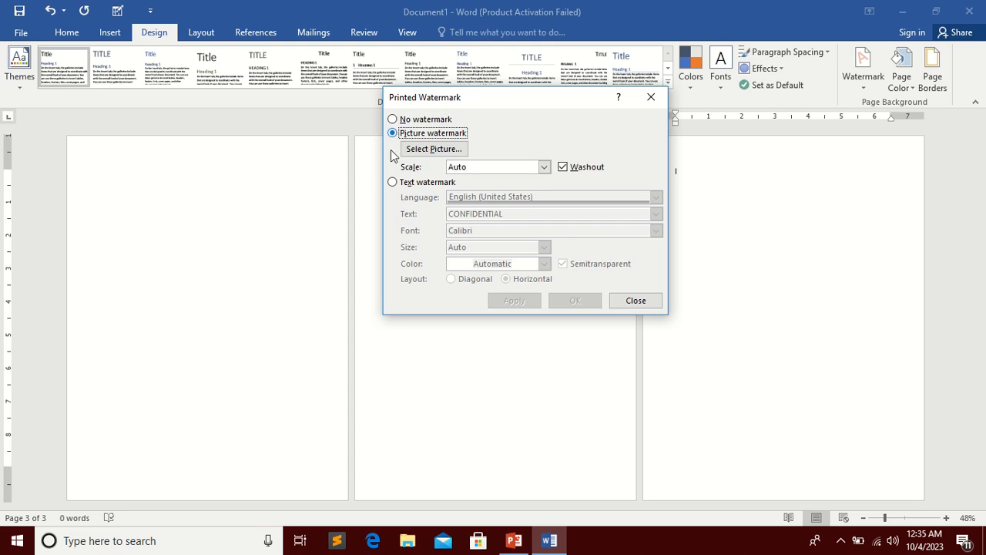
click(393, 183)
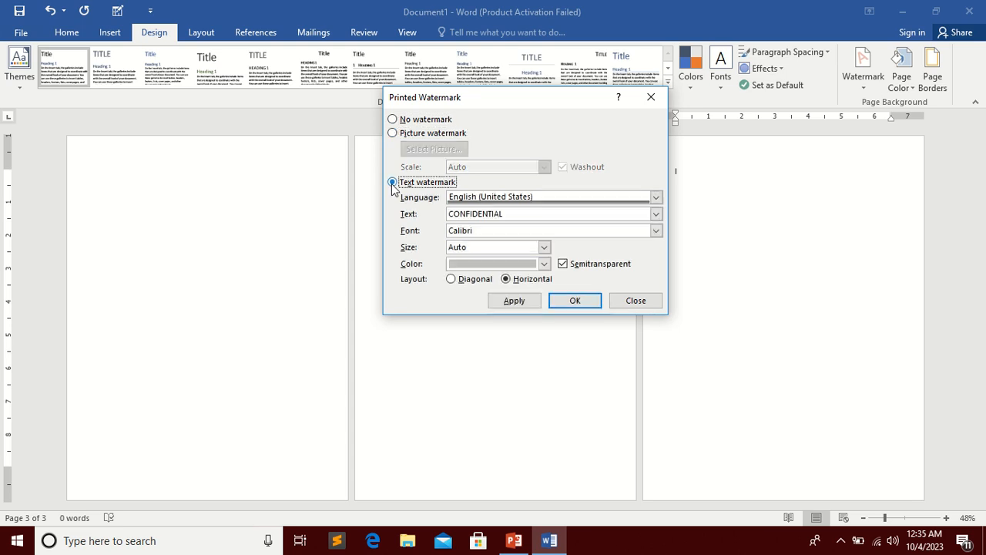
click(395, 135)
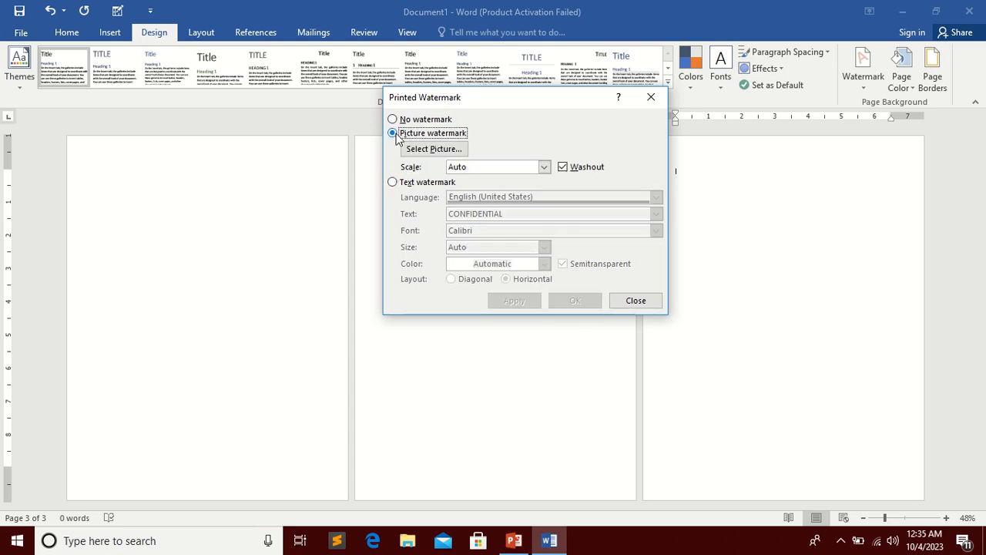
click(393, 183)
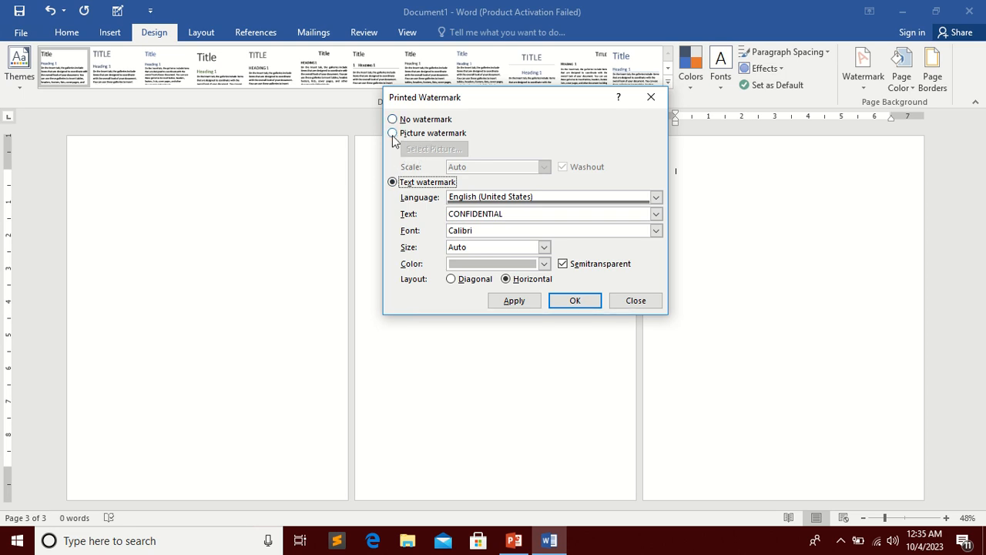
Apply a picture watermark using the Capture111 image file from the Desktop, with automatic scale and washout.
click(394, 134)
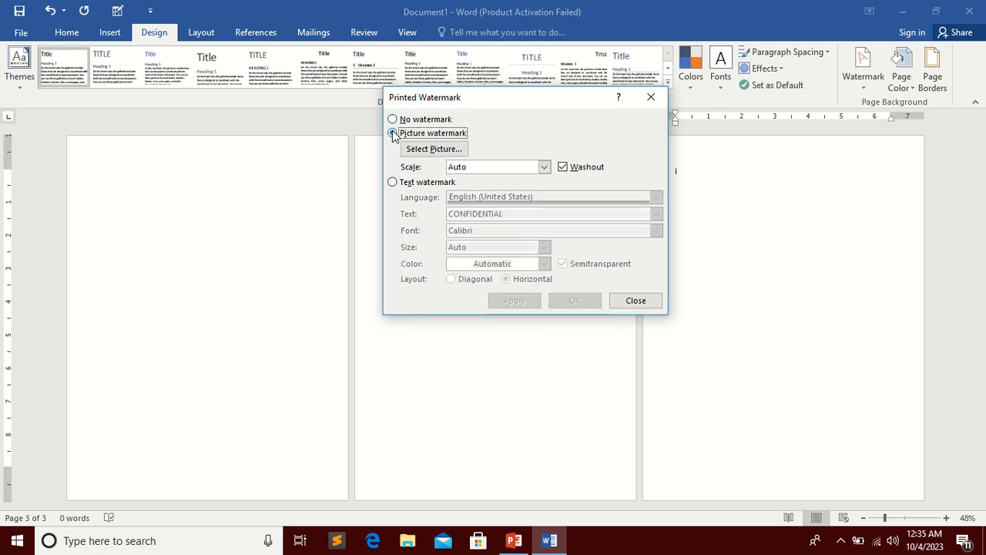
click(431, 151)
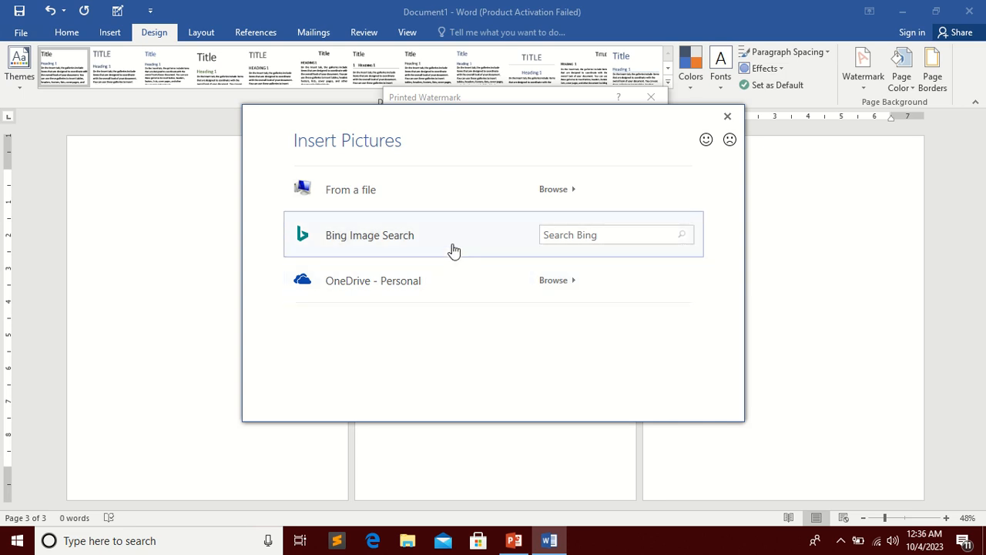
click(426, 201)
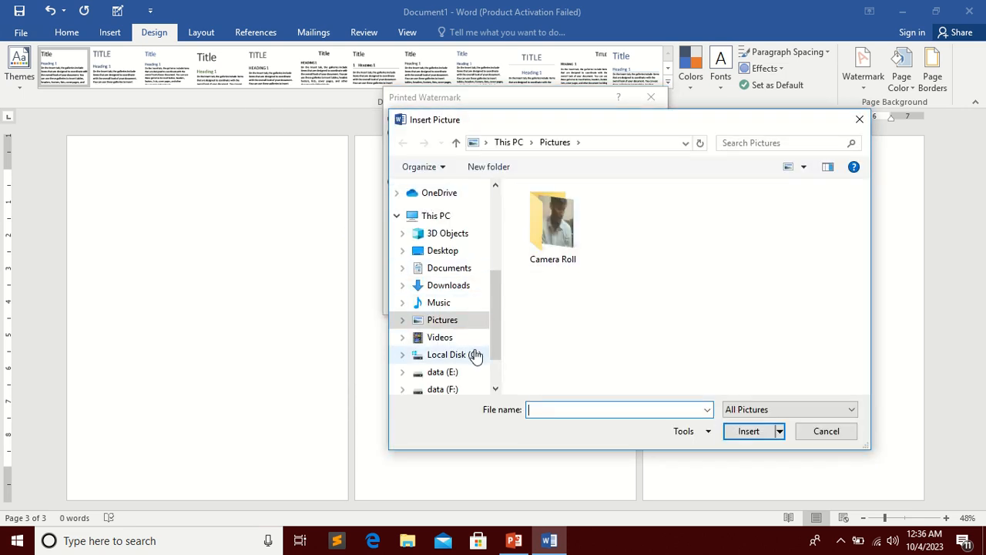
click(461, 255)
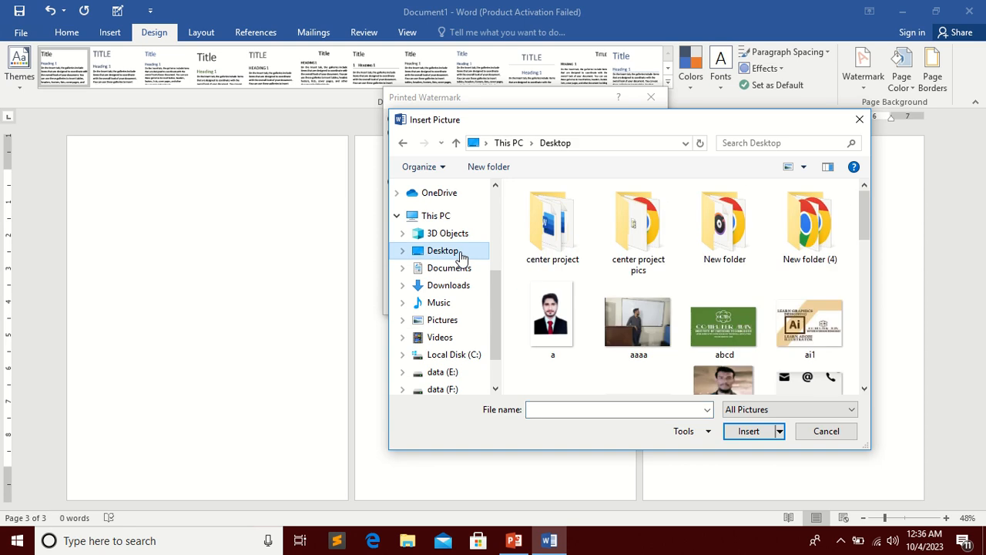
scroll(724, 290, down, 1)
scroll(728, 289, down, 1)
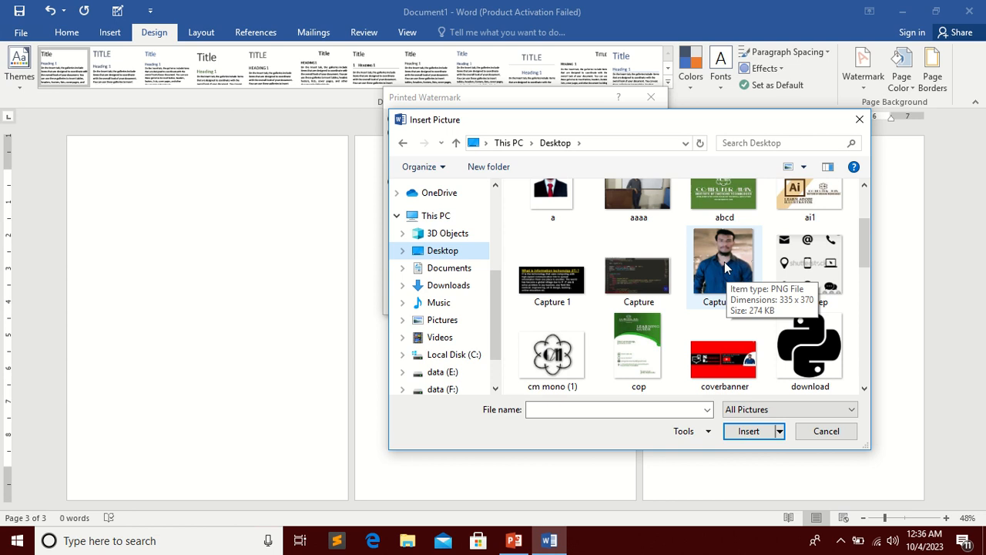
click(727, 266)
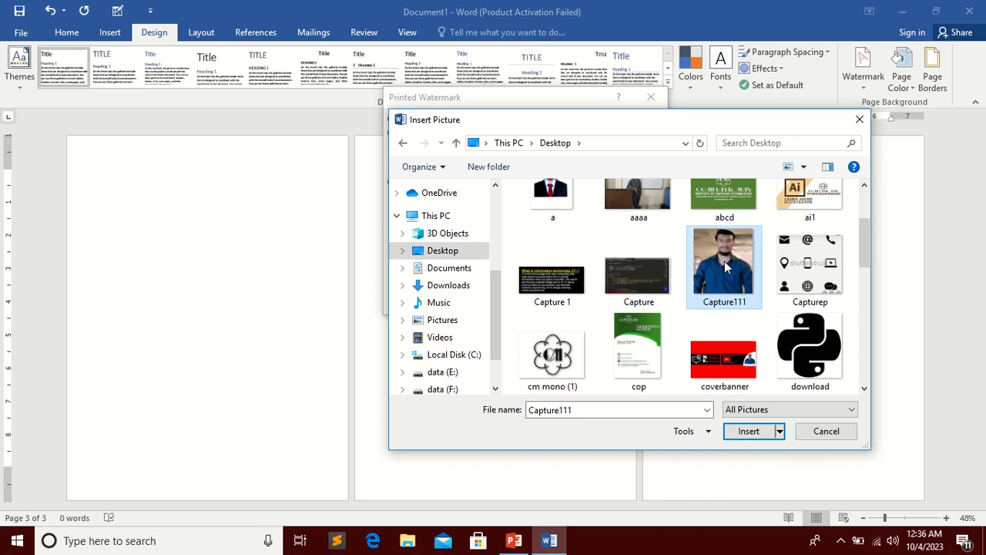
click(739, 434)
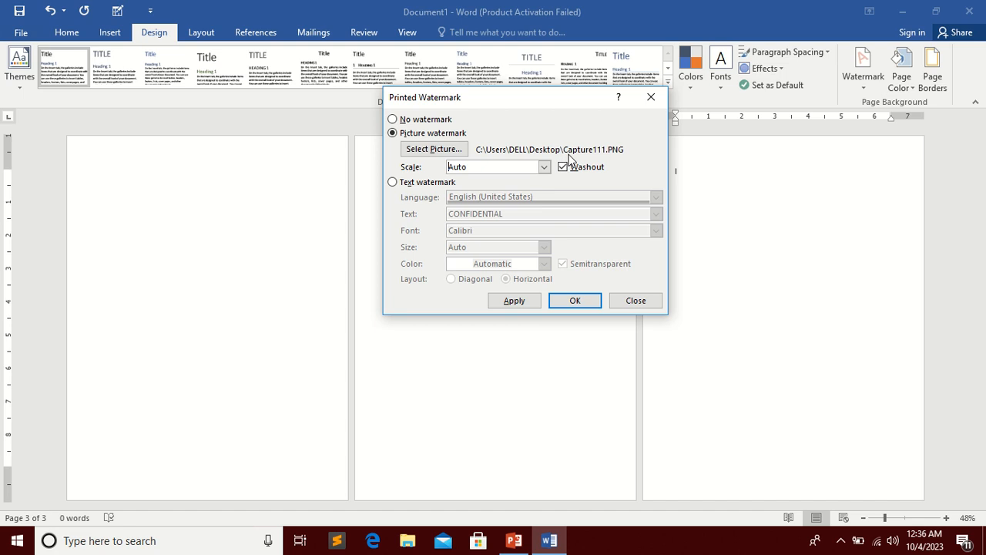
click(522, 301)
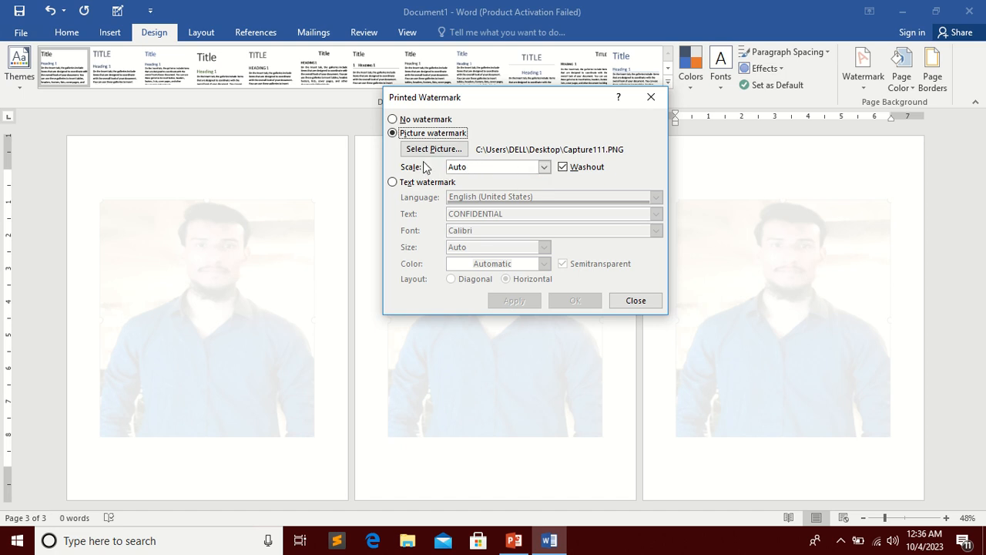
Set the picture watermark's scale to 200% and apply it to the pages.
click(544, 167)
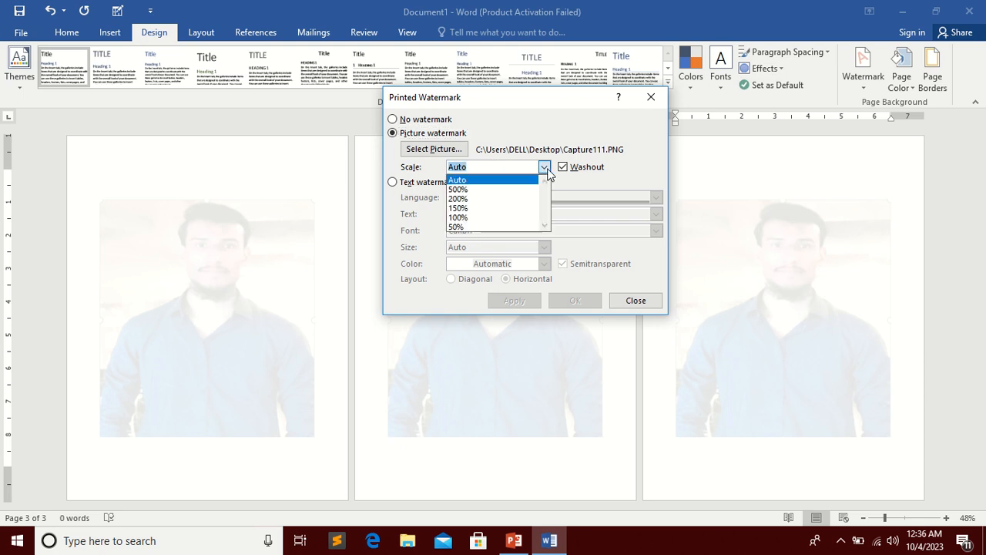
click(522, 202)
click(524, 305)
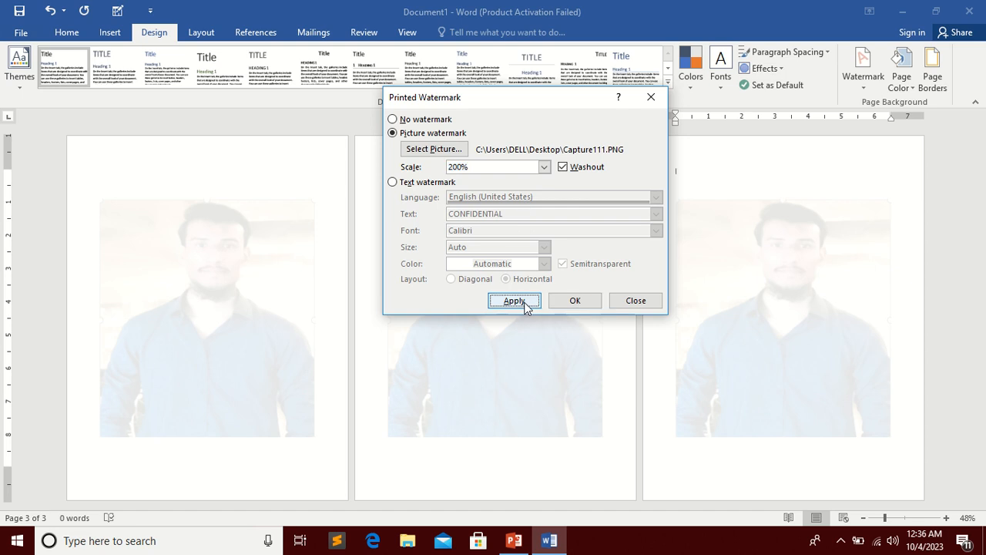
Set the picture watermark's scale to 50% and apply it to the pages.
click(544, 167)
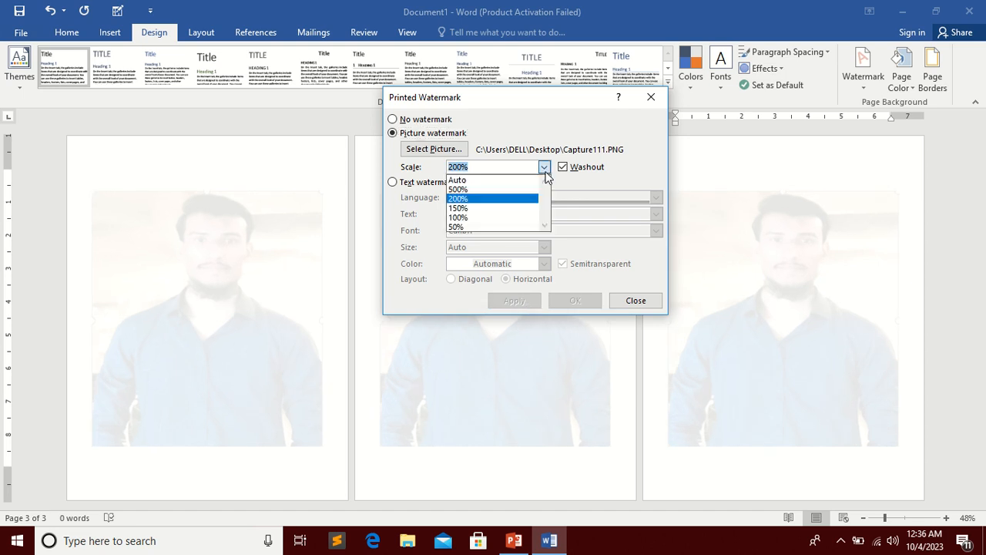
click(521, 228)
click(513, 301)
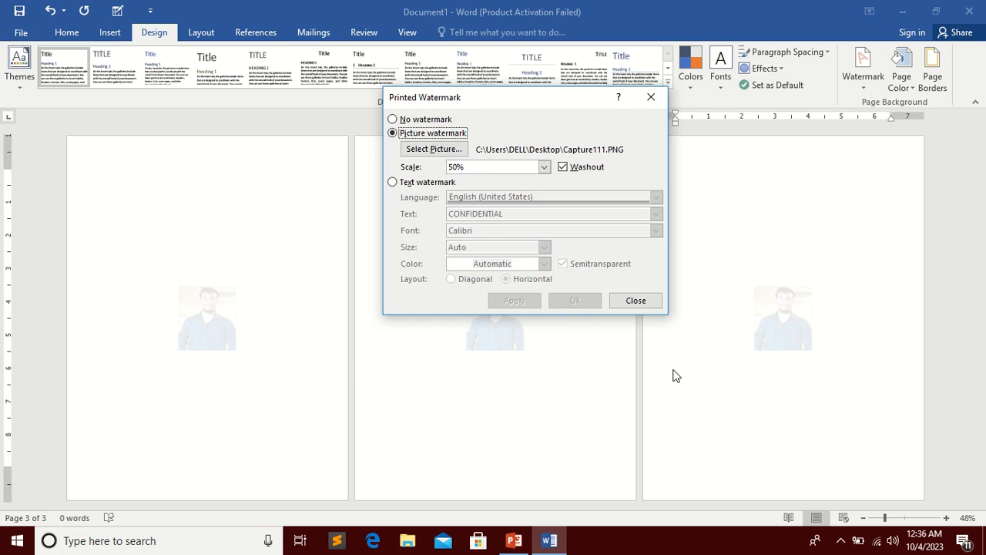
Return the picture watermark's scale to Auto and apply it to the pages.
click(544, 167)
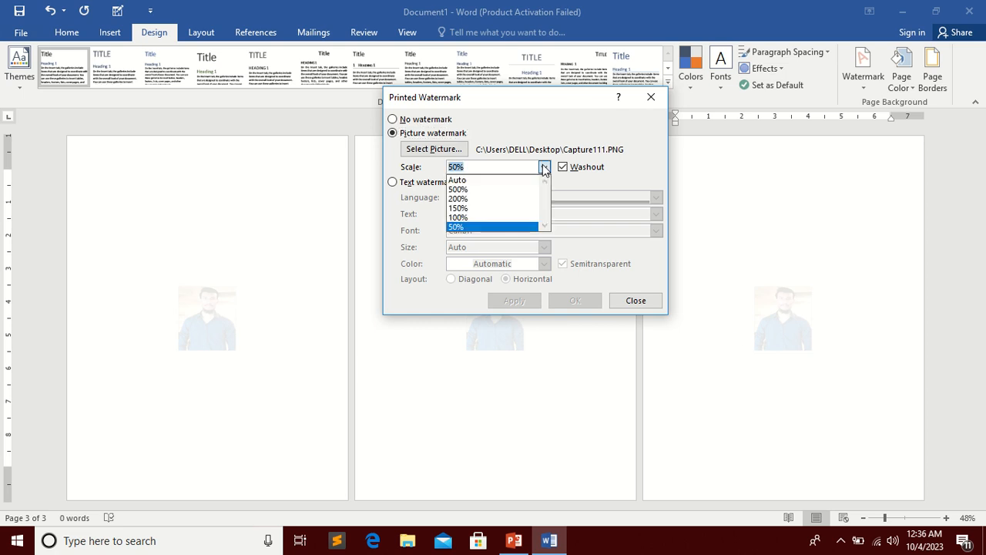
click(502, 180)
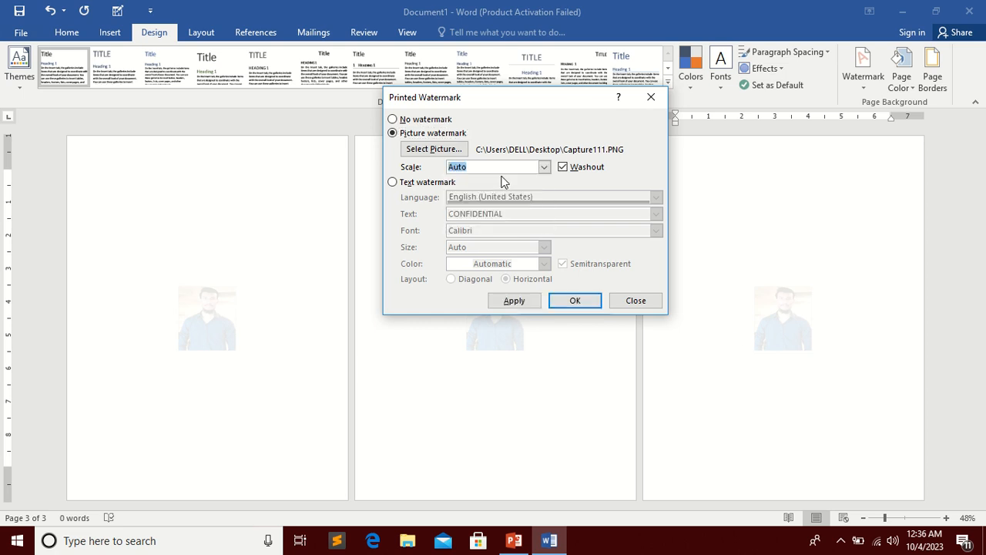
click(529, 300)
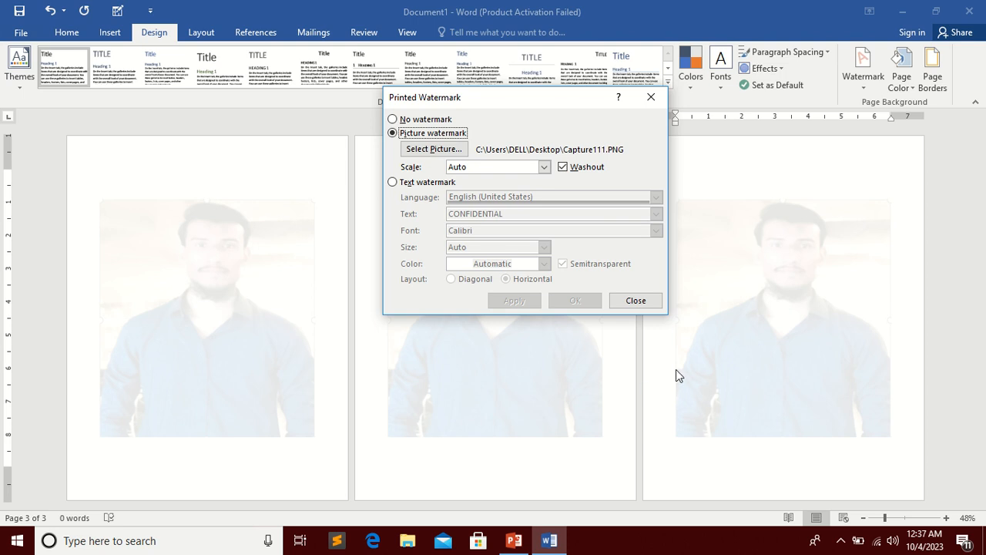
Apply the picture watermark without Washout, and reapply it with Washout enabled.
click(562, 168)
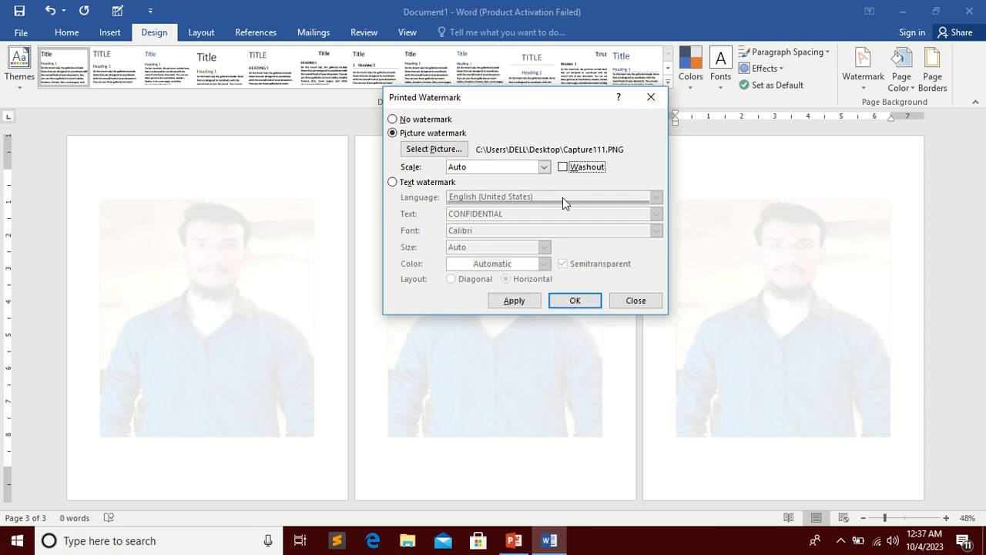
click(523, 305)
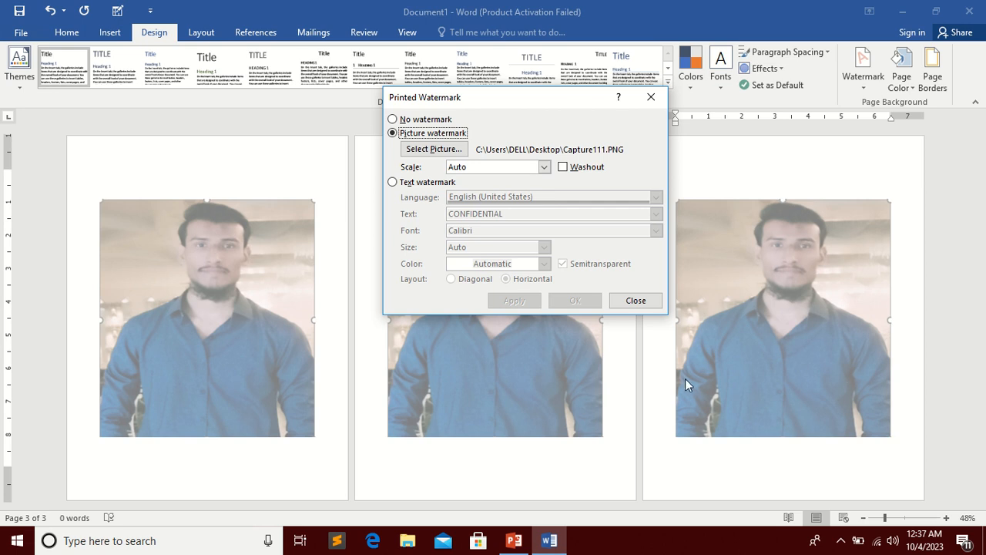
click(564, 167)
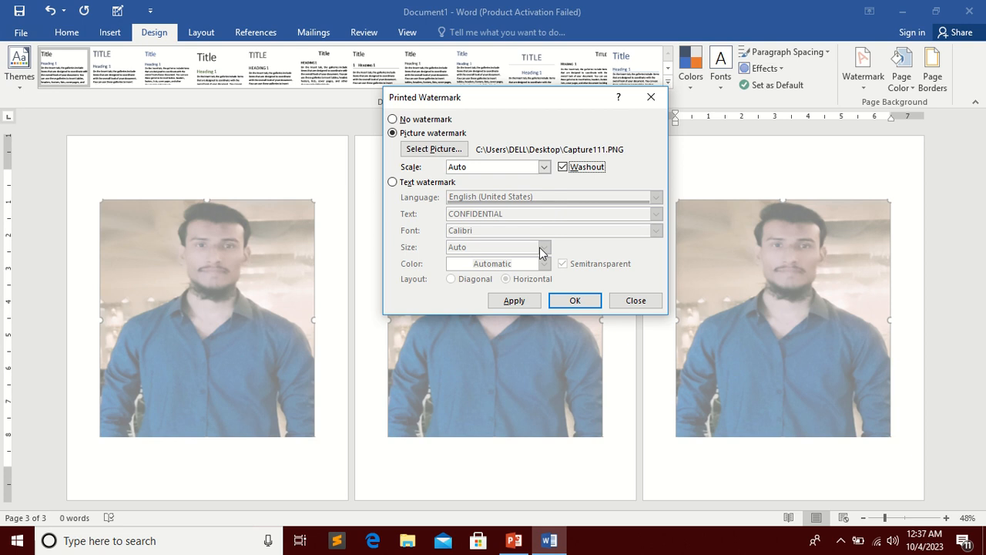
click(515, 302)
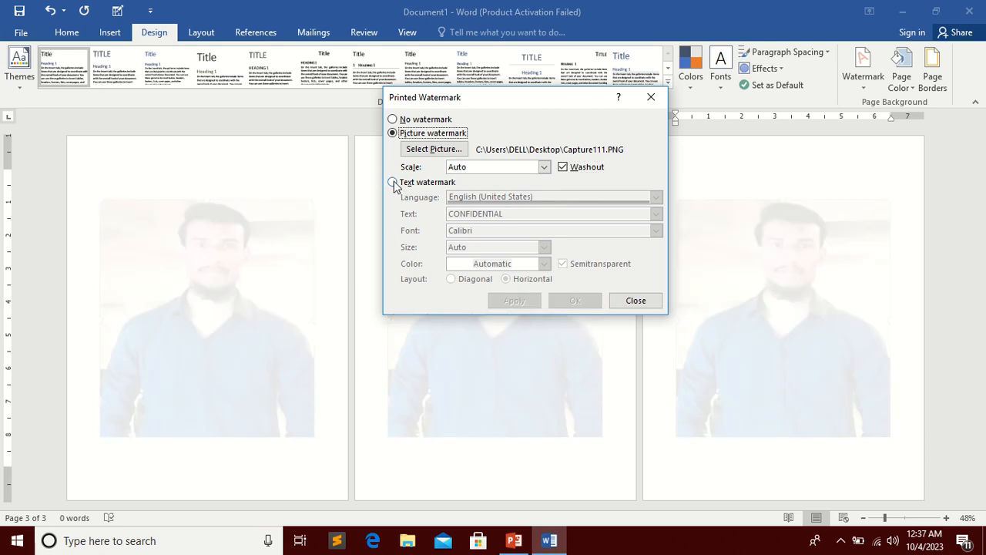
Replace the picture with a horizontal text watermark reading STUDENT LEARNING and apply it to the pages.
click(393, 183)
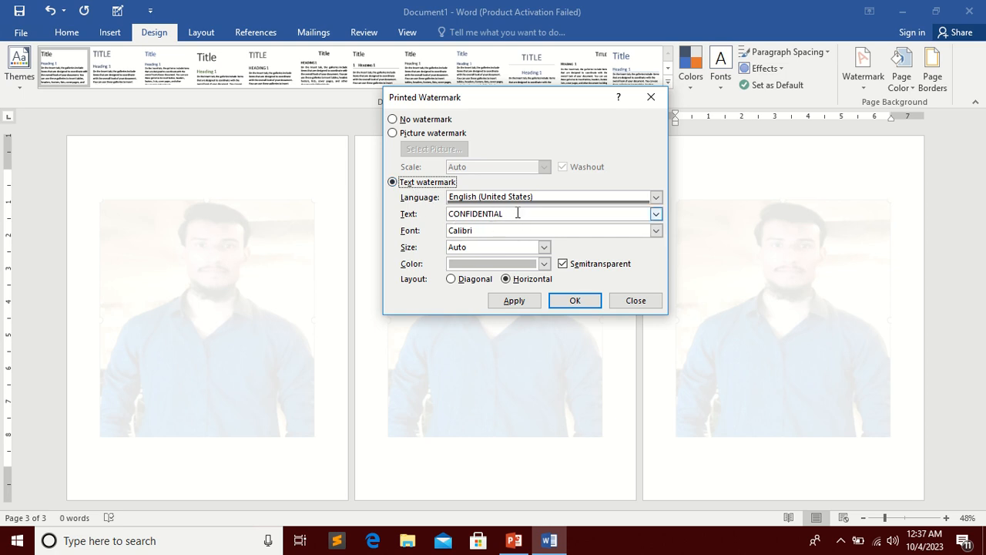
double_click(450, 213)
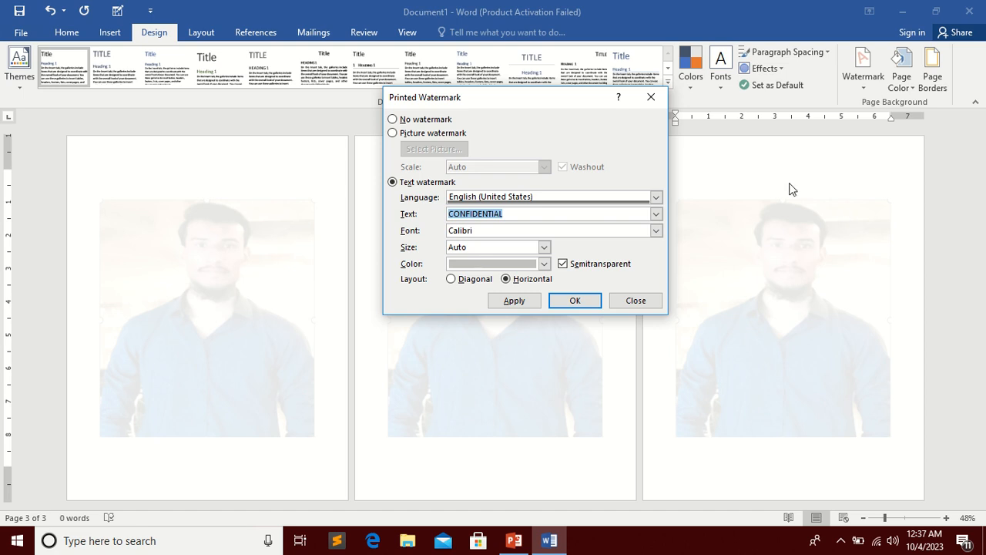
text(ws)
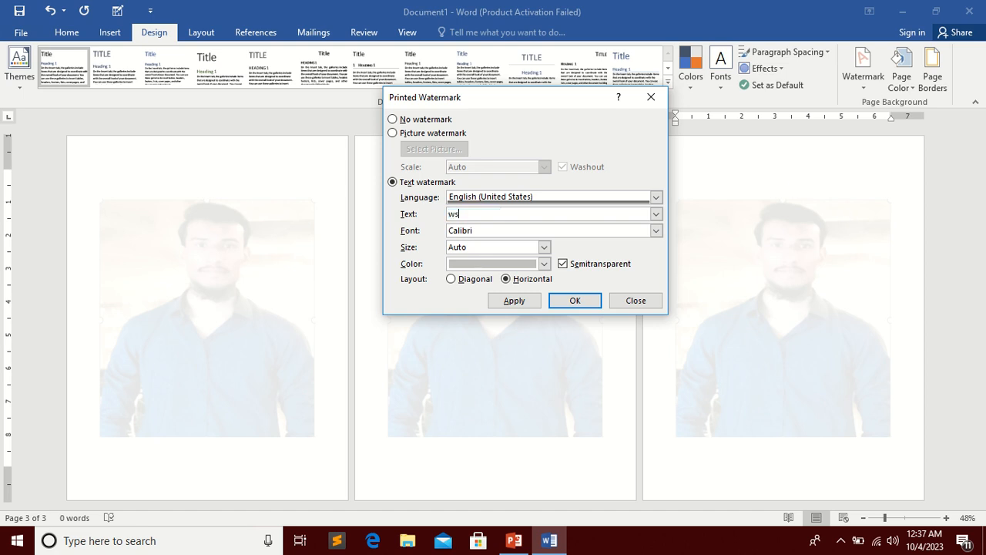
key(BackSpace)
key(BackSpace)
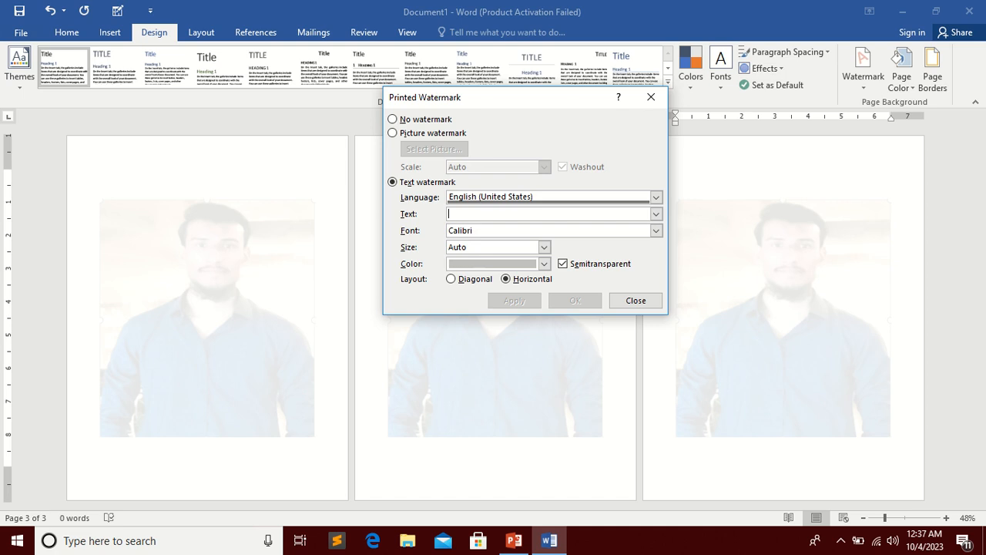
text(STU)
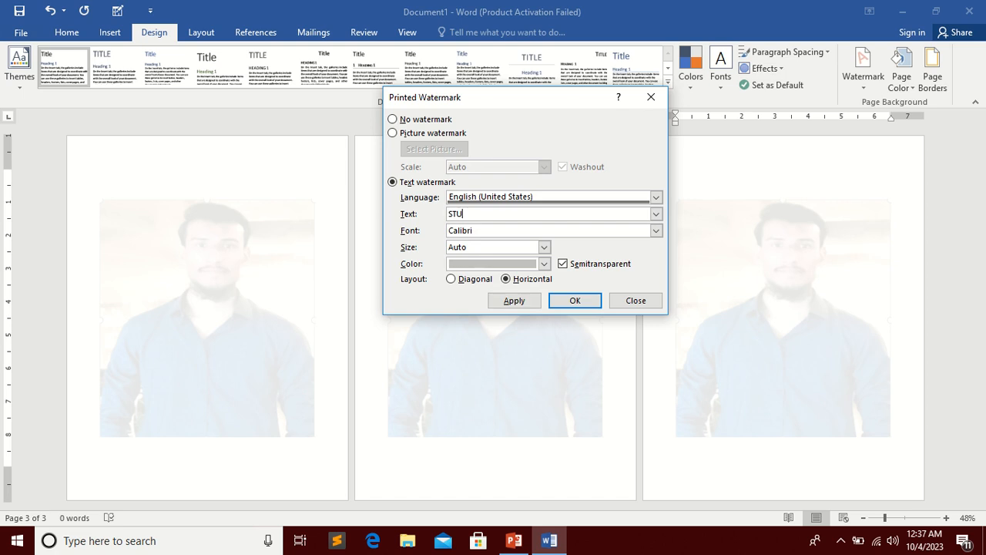
text(DENT LEARNING)
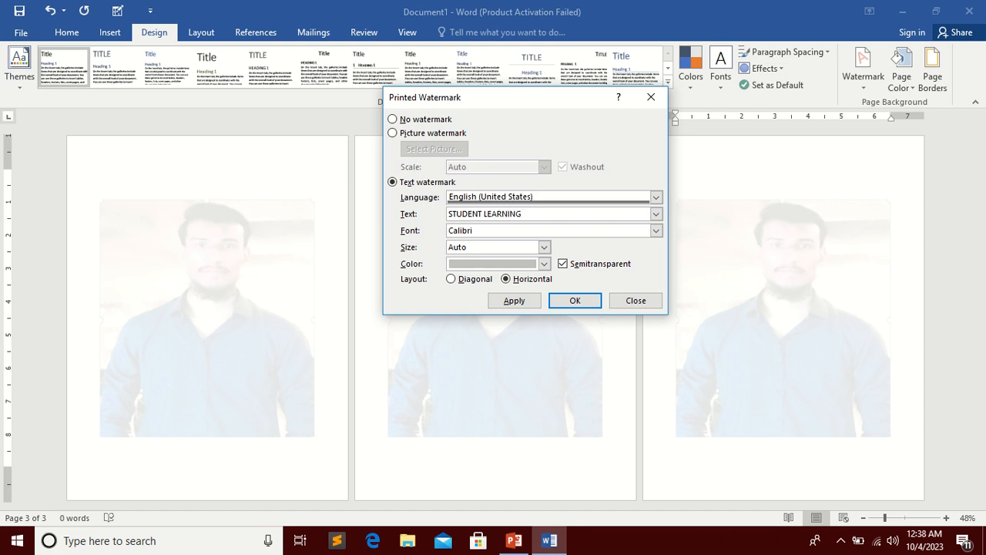
click(520, 301)
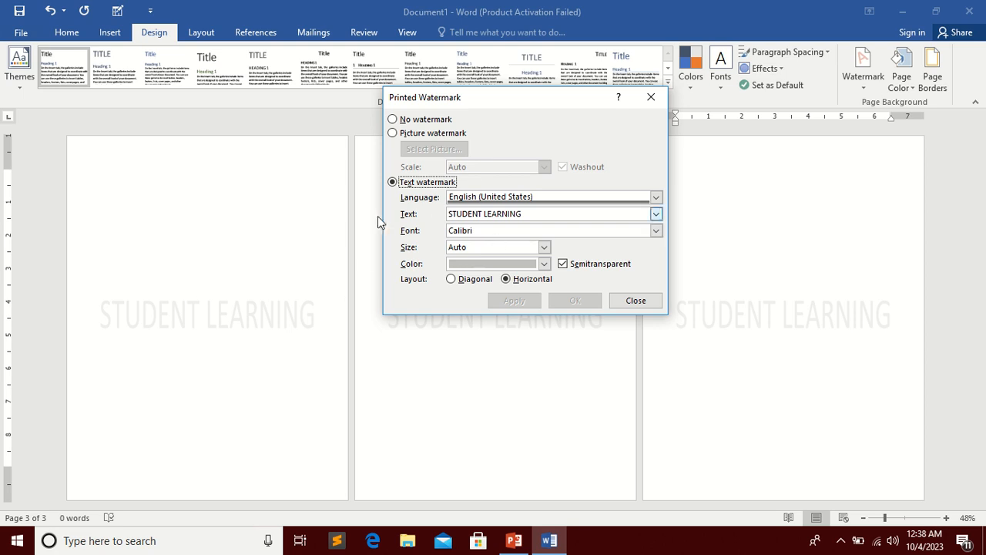
click(657, 198)
click(657, 198)
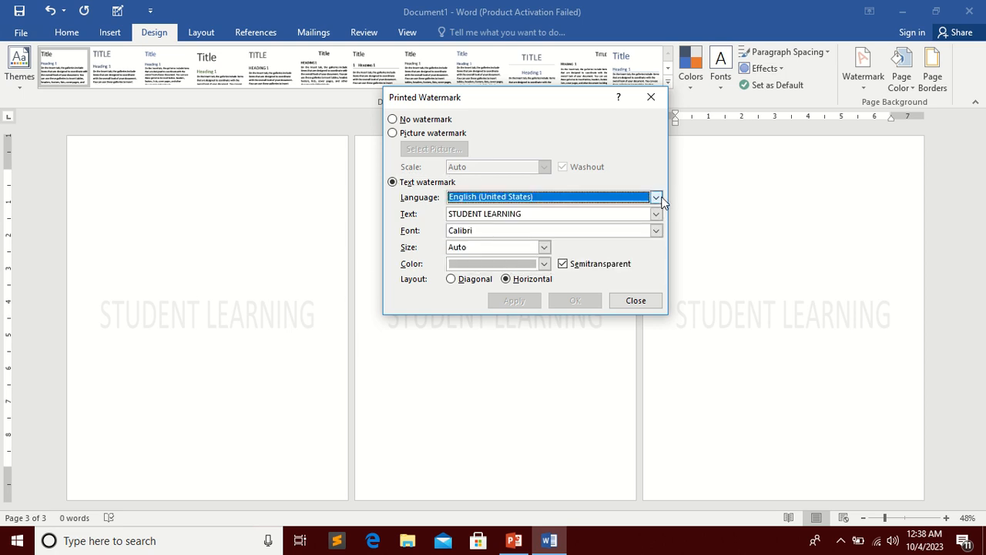
click(542, 214)
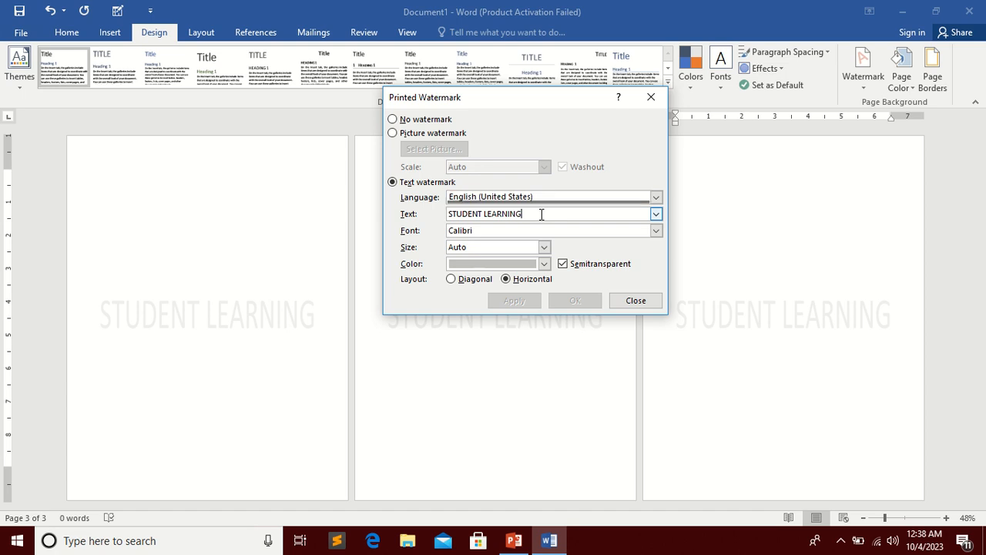
Change the text watermark's font to Calibri Light and apply it.
click(657, 230)
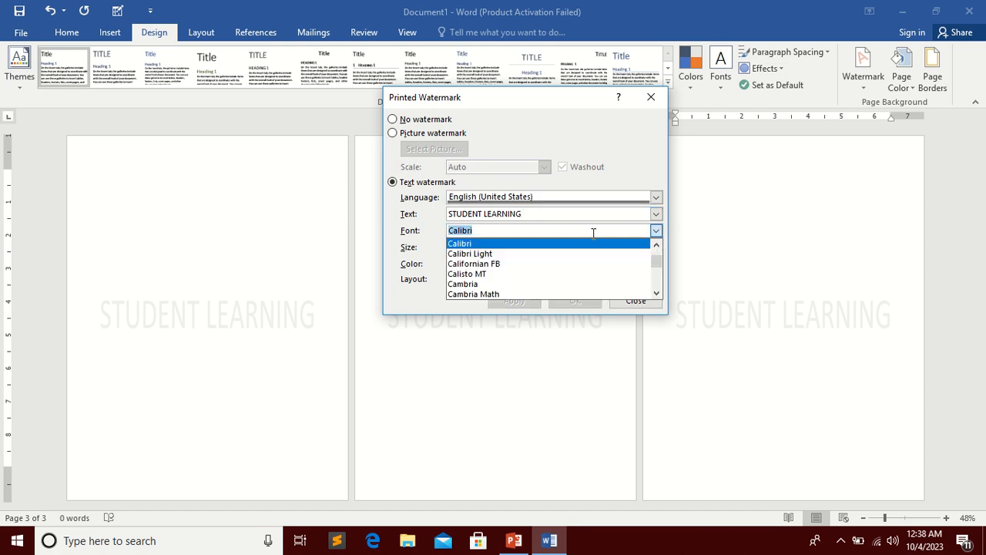
click(562, 256)
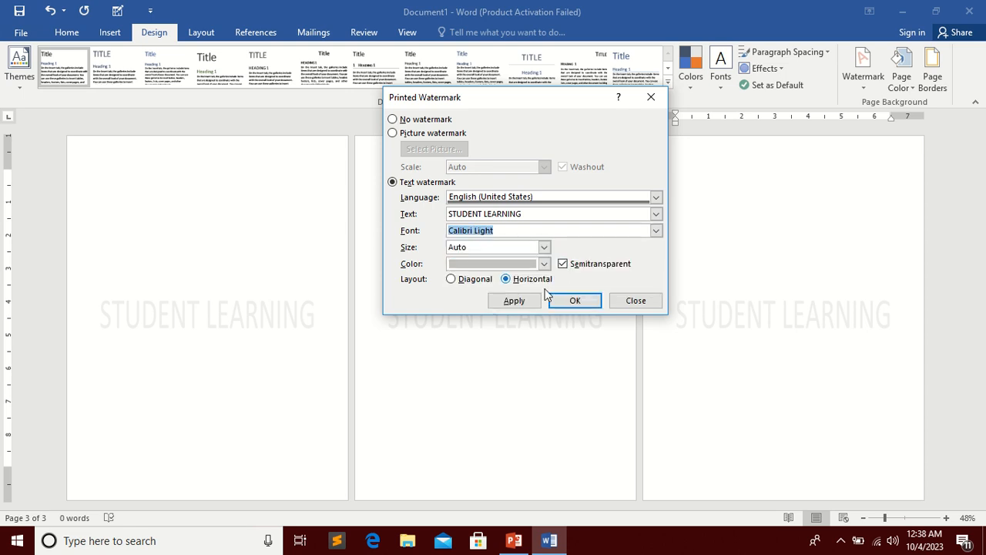
click(527, 305)
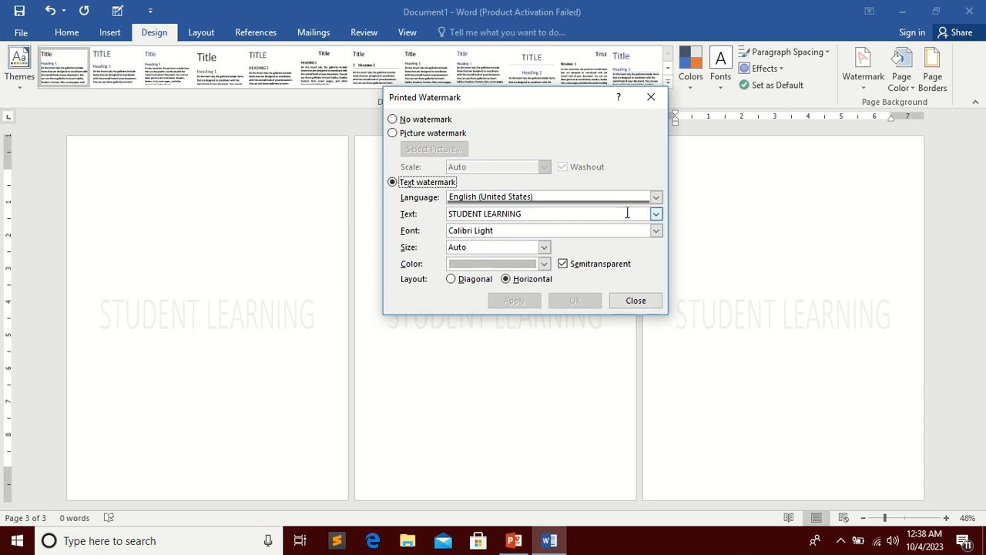
Change the STUDENT LEARNING watermark's font to Californian FB and apply it.
click(656, 232)
click(597, 265)
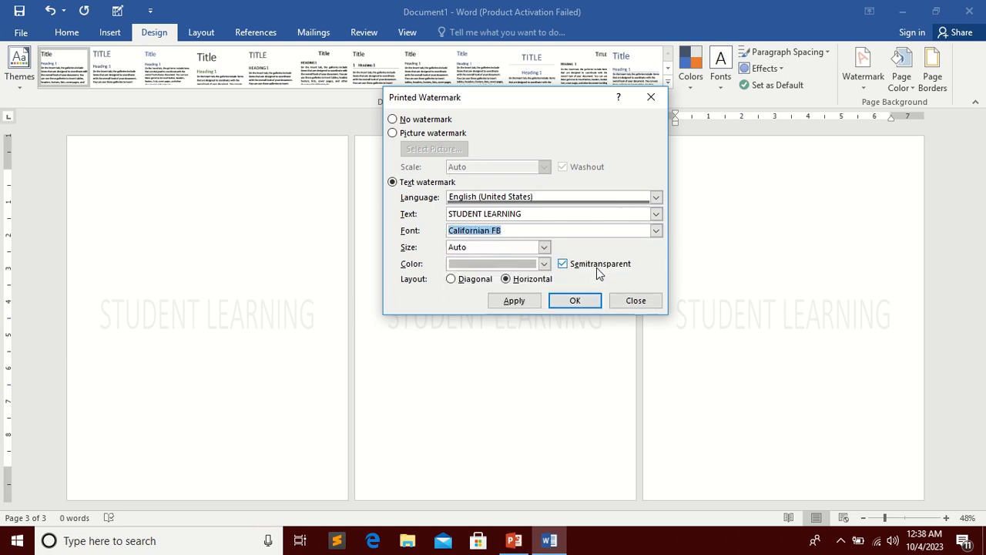
click(517, 299)
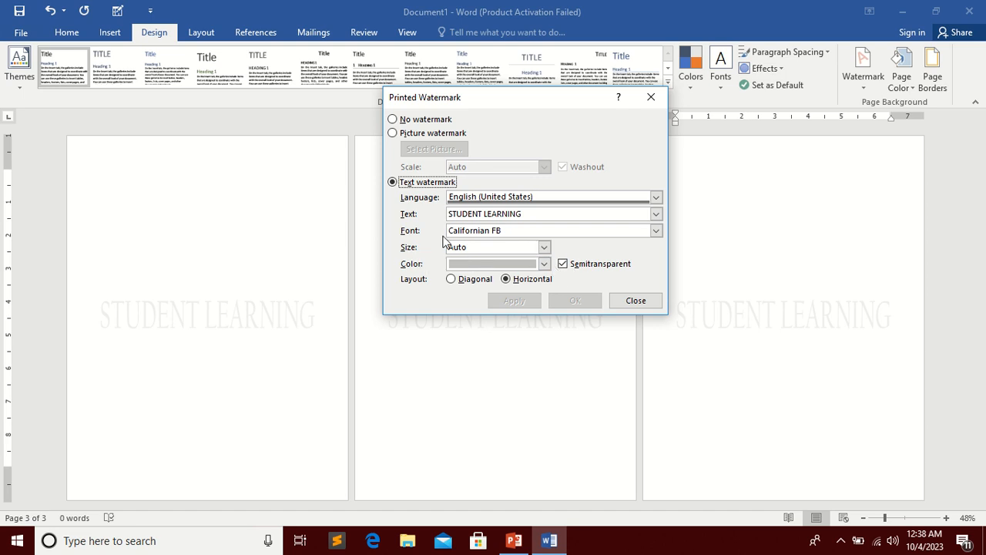
Set the text watermark's font size to 36 and apply it to the pages.
click(545, 246)
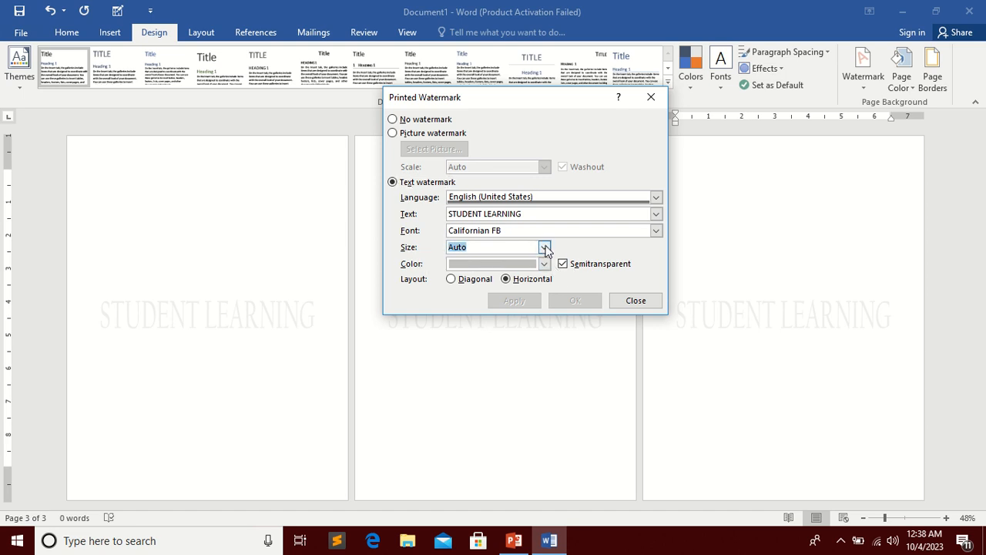
click(508, 269)
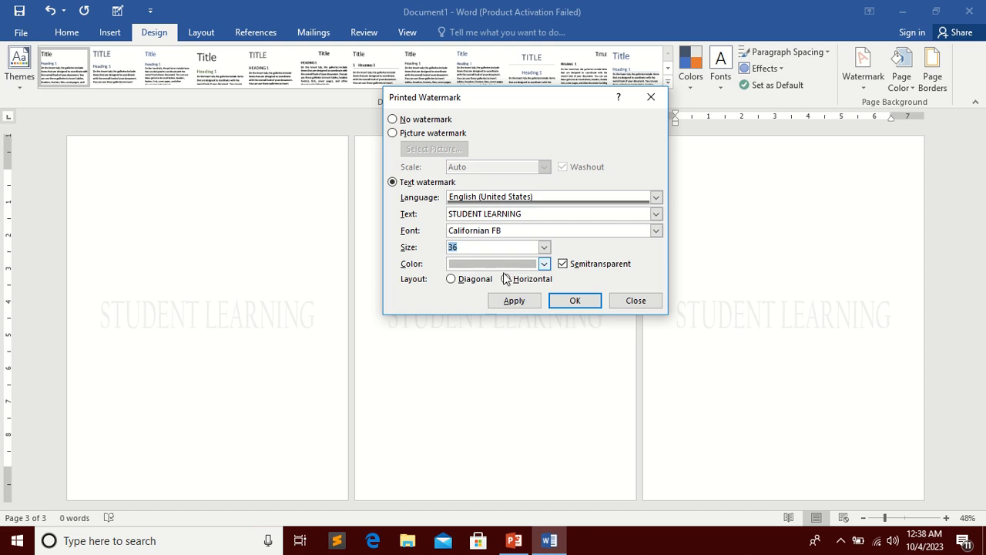
click(512, 300)
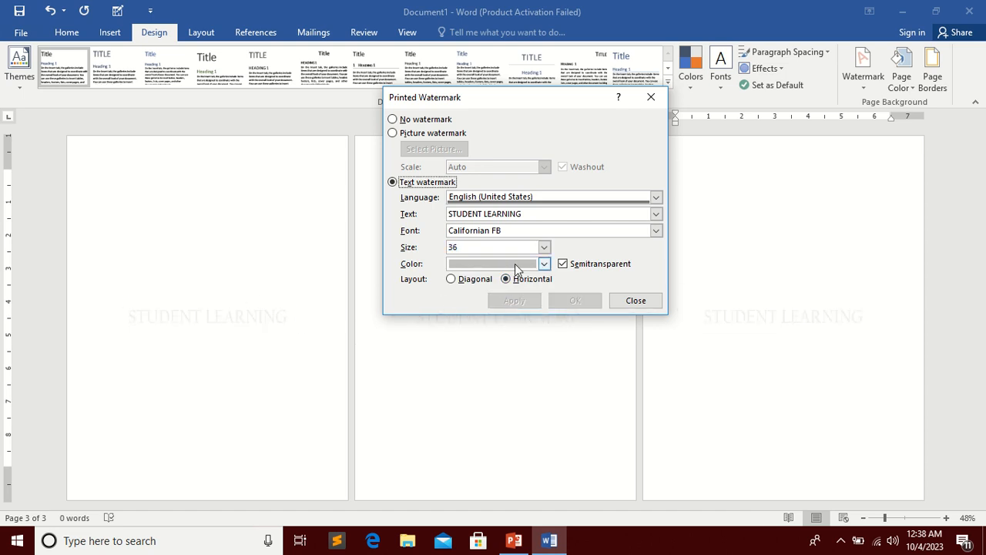
Set the text watermark's font size to 54 and apply it to the pages.
click(544, 247)
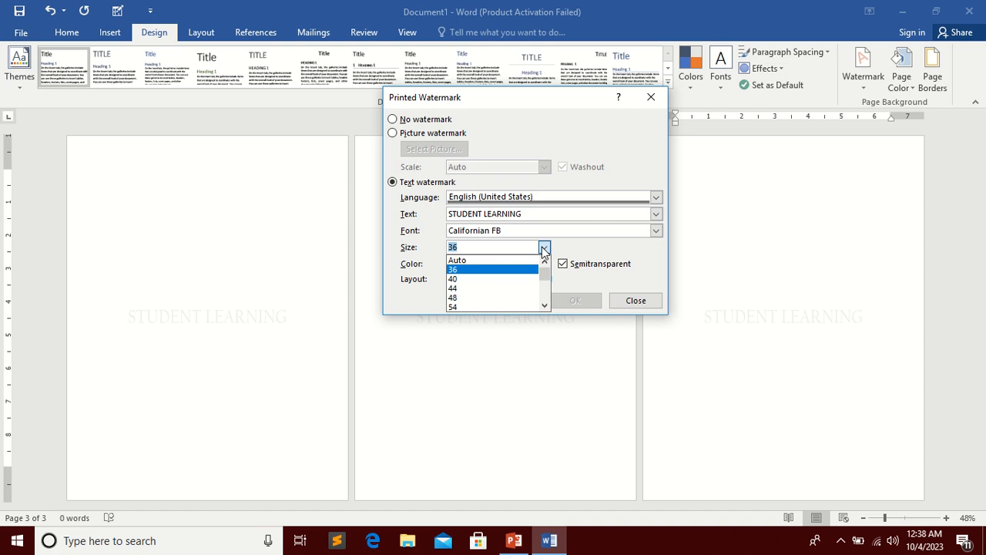
click(483, 307)
click(507, 301)
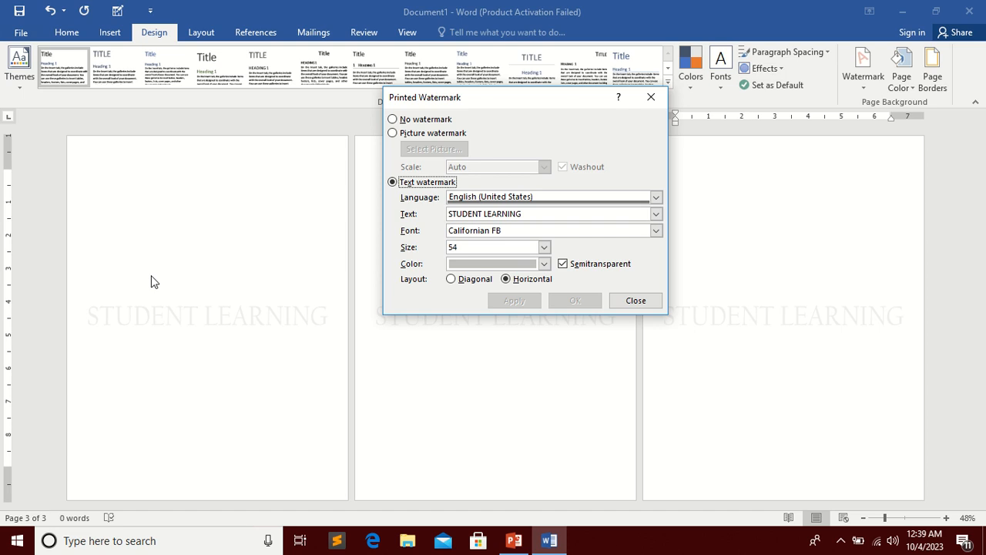
Color the STUDENT LEARNING watermark with the standard red and apply it.
click(543, 262)
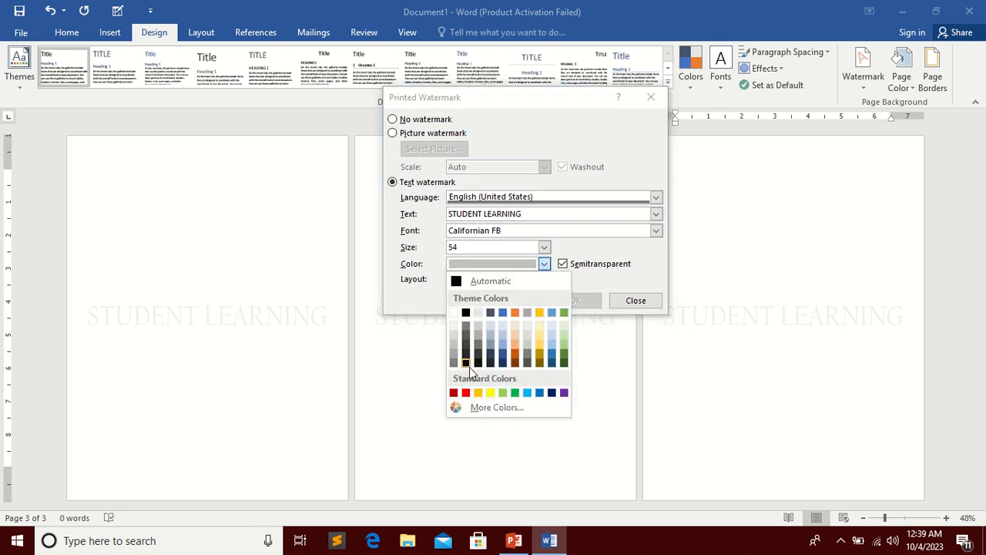
click(467, 393)
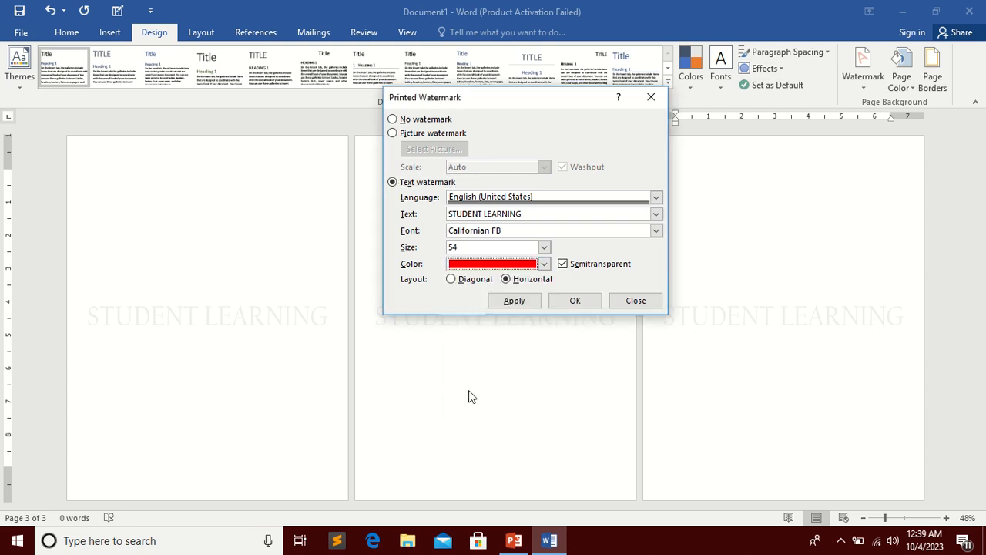
click(510, 302)
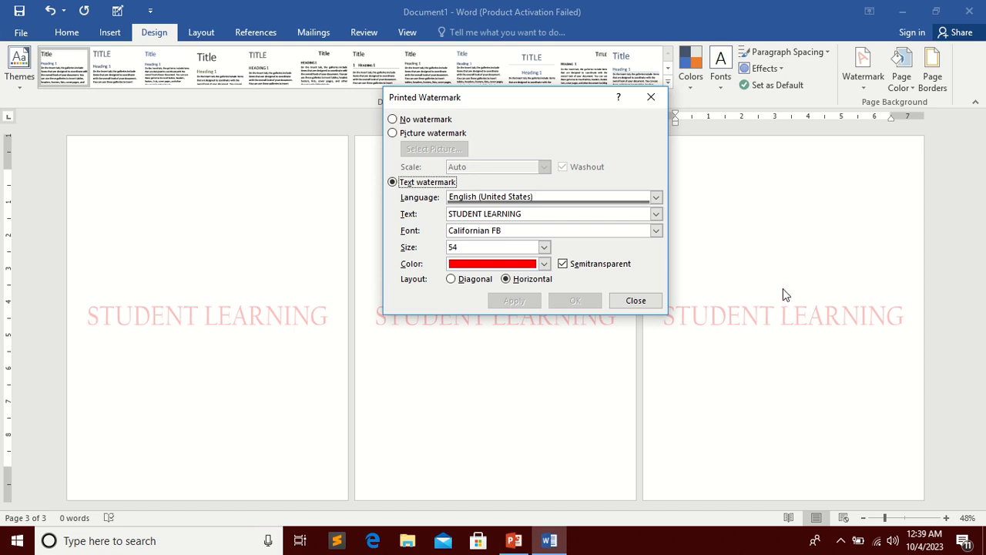
Apply the red text watermark without Semitransparent, and reapply it with Semitransparent enabled.
click(582, 268)
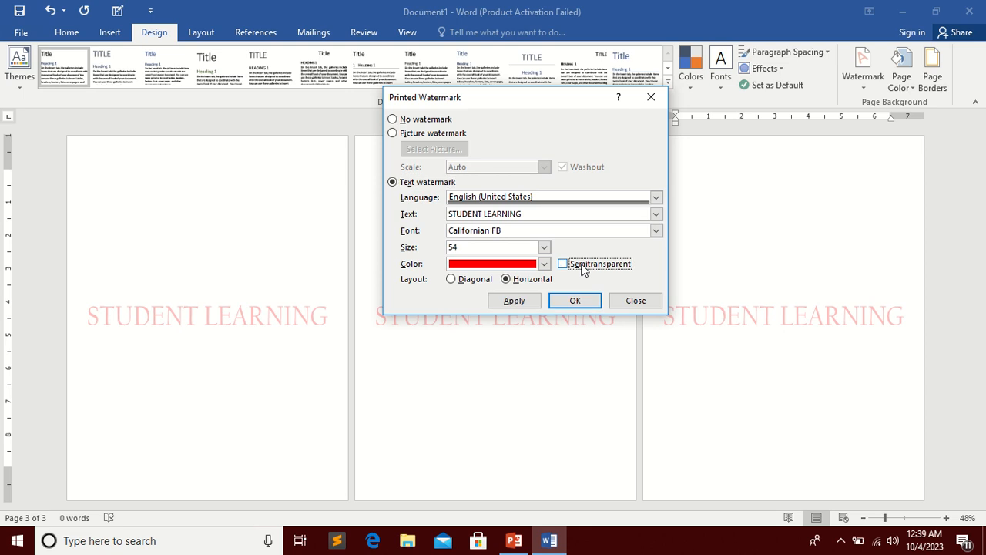
click(523, 302)
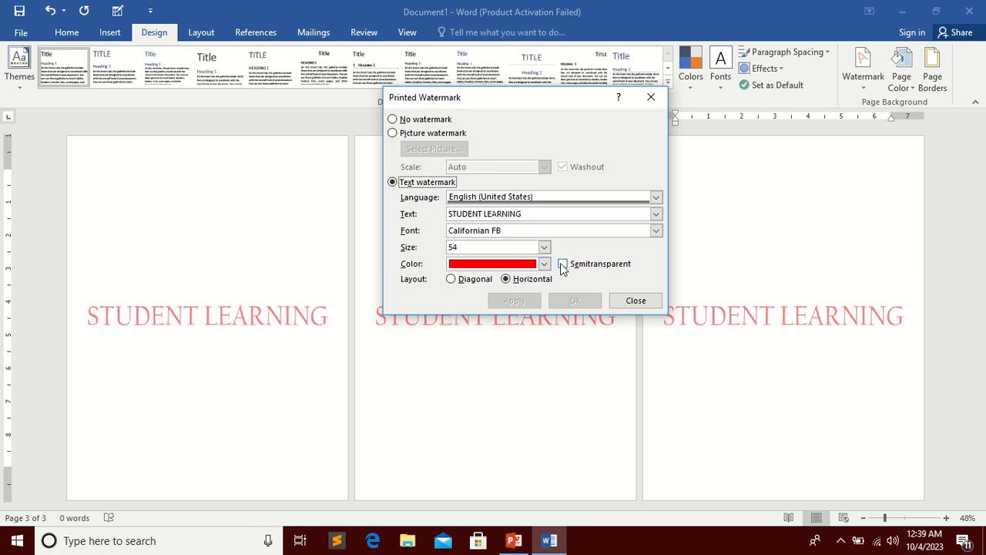
click(563, 264)
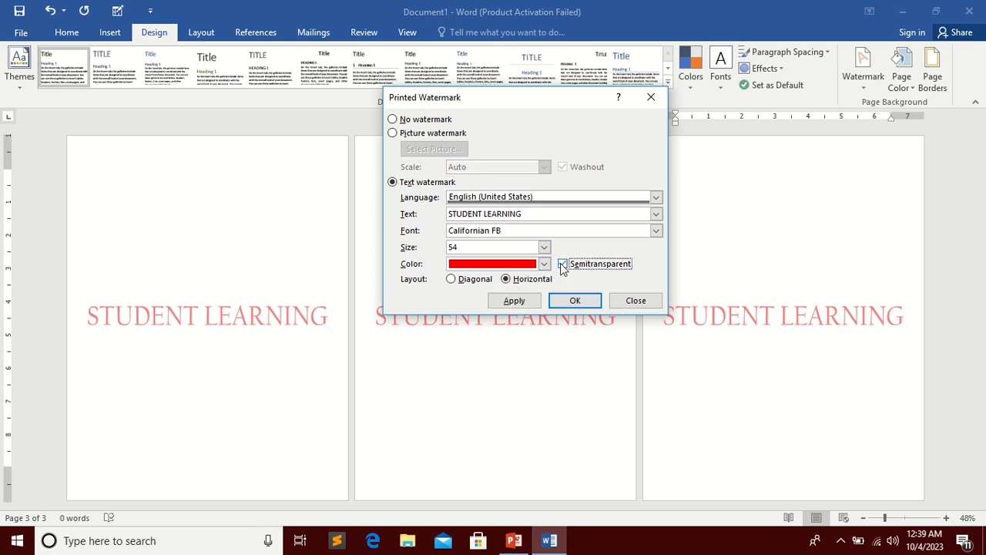
click(527, 305)
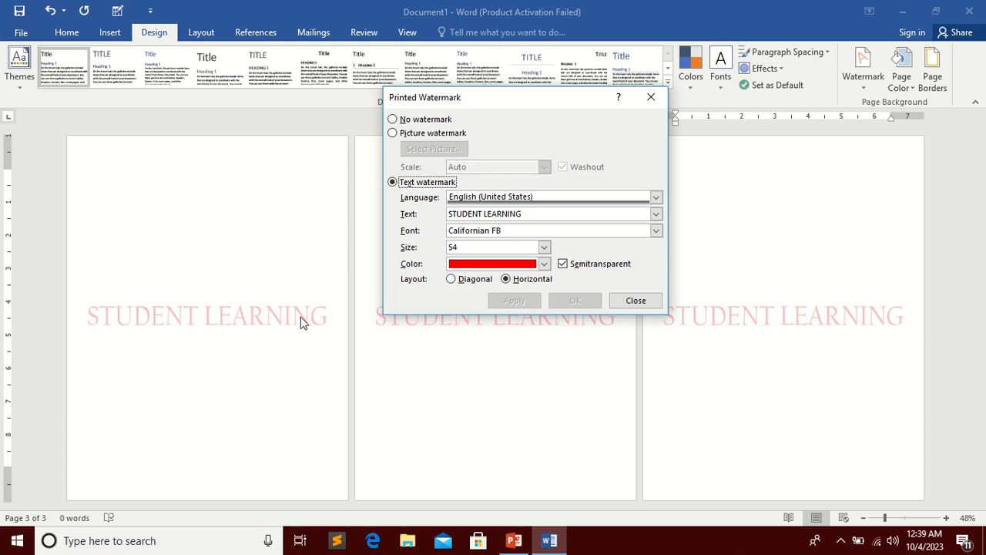
Apply the diagonal layout to the STUDENT LEARNING text watermark and close the watermark settings.
click(463, 280)
click(515, 301)
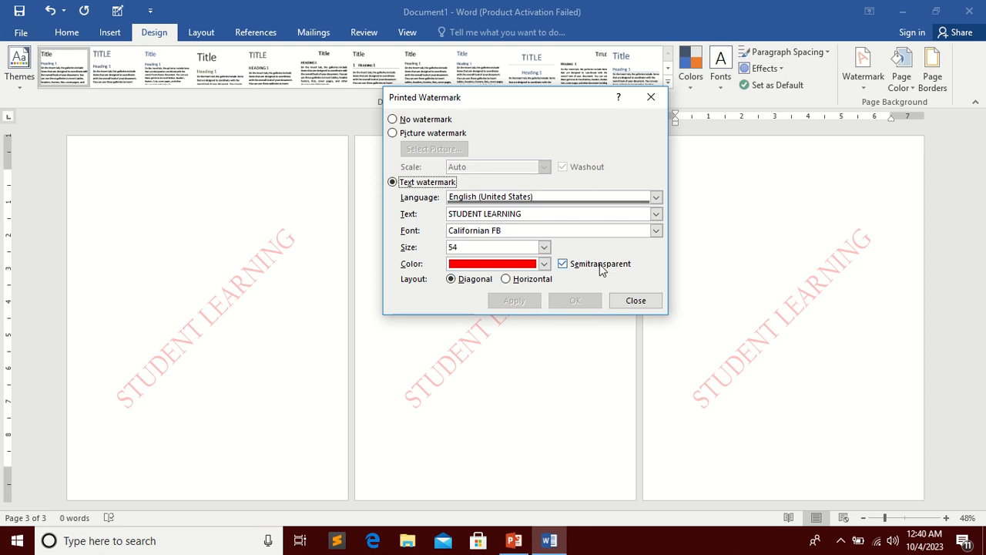
click(651, 98)
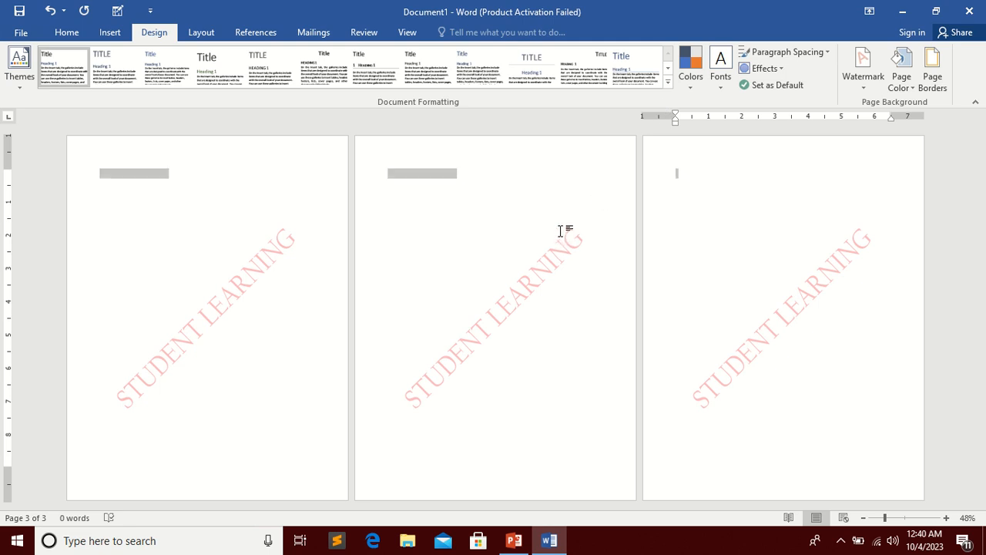
Delete the selected page breaks, and copy the STUDENT LEARNING watermark object from the header layer to the clipboard.
key(Delete)
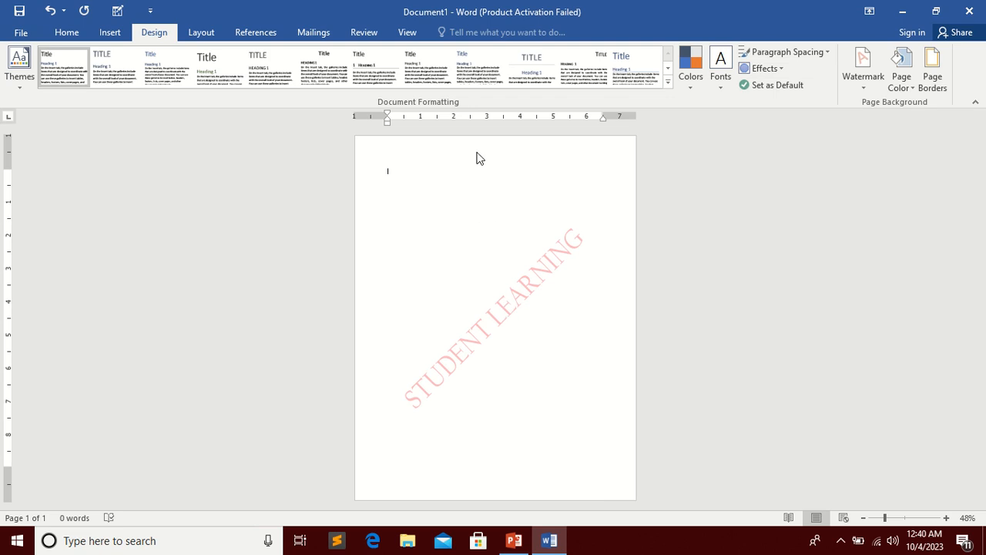
double_click(476, 158)
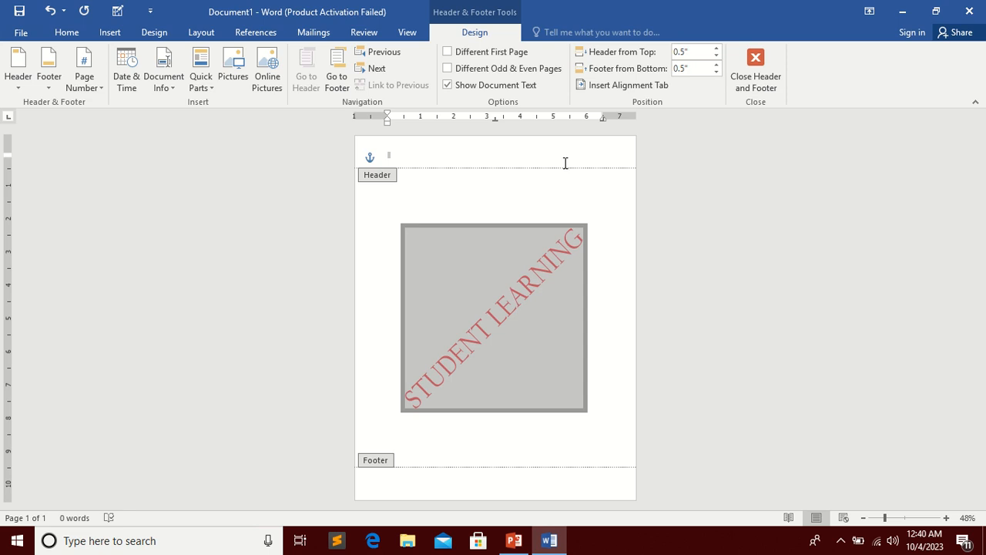
click(508, 311)
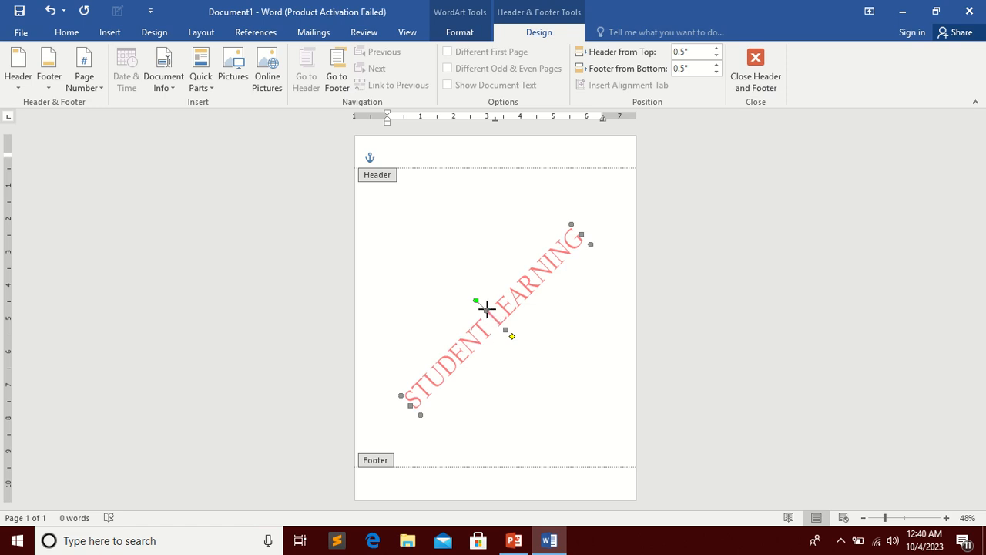
right_click(487, 308)
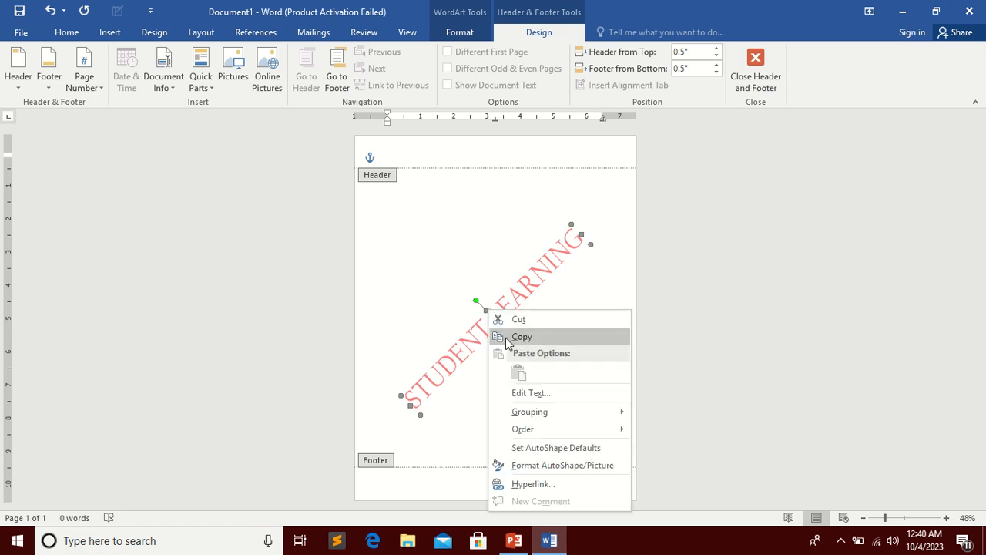
click(506, 339)
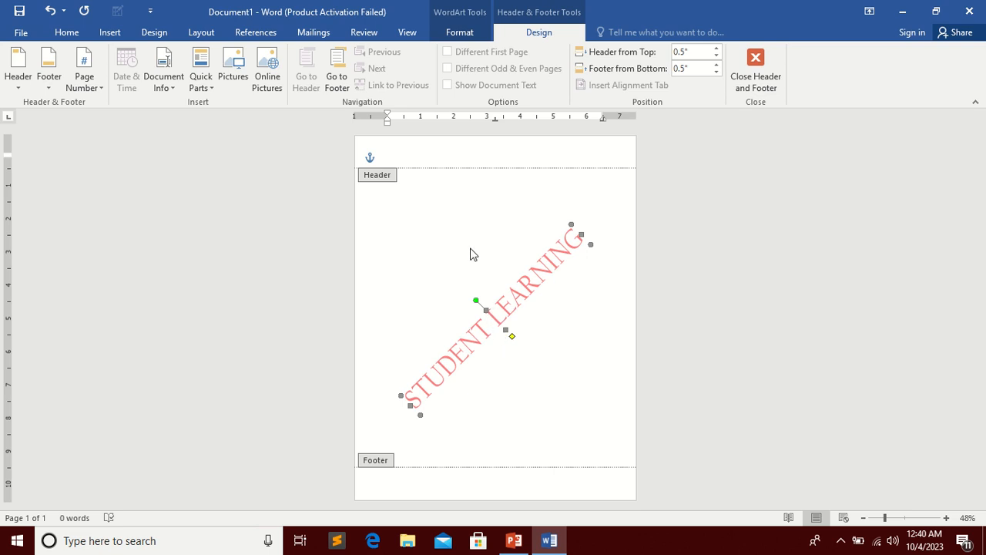
click(769, 66)
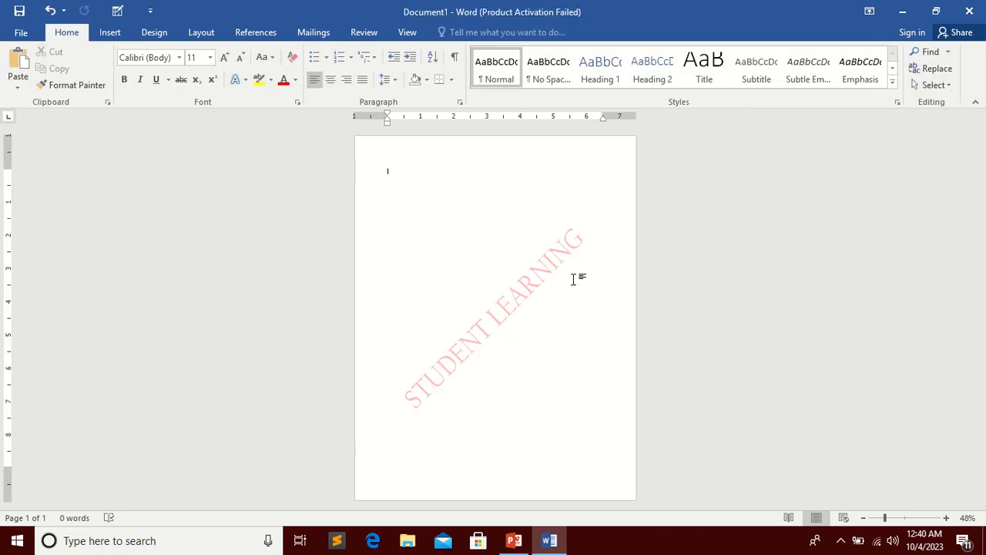
Add a second page with a page break and remove the built-in watermark from the document.
key(ctrl+Return)
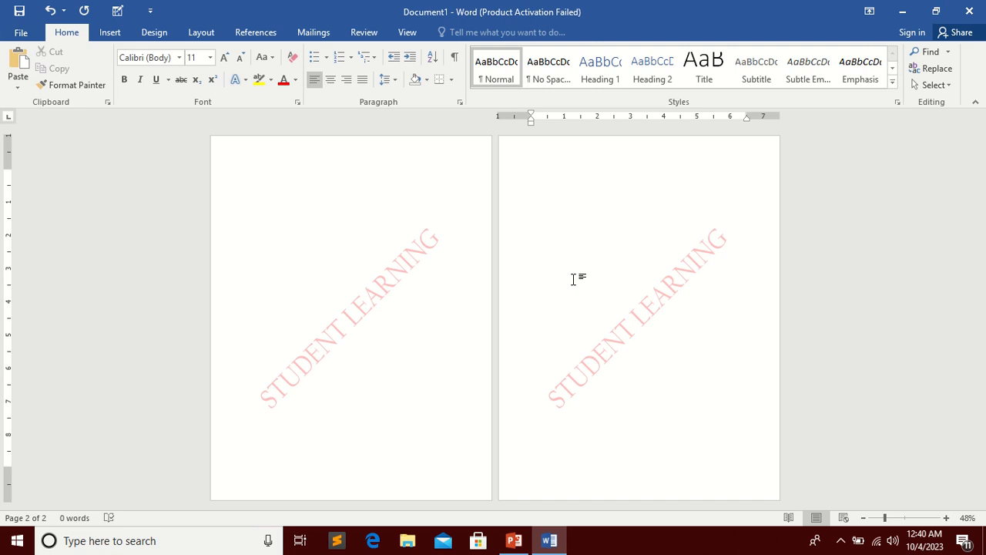
click(108, 35)
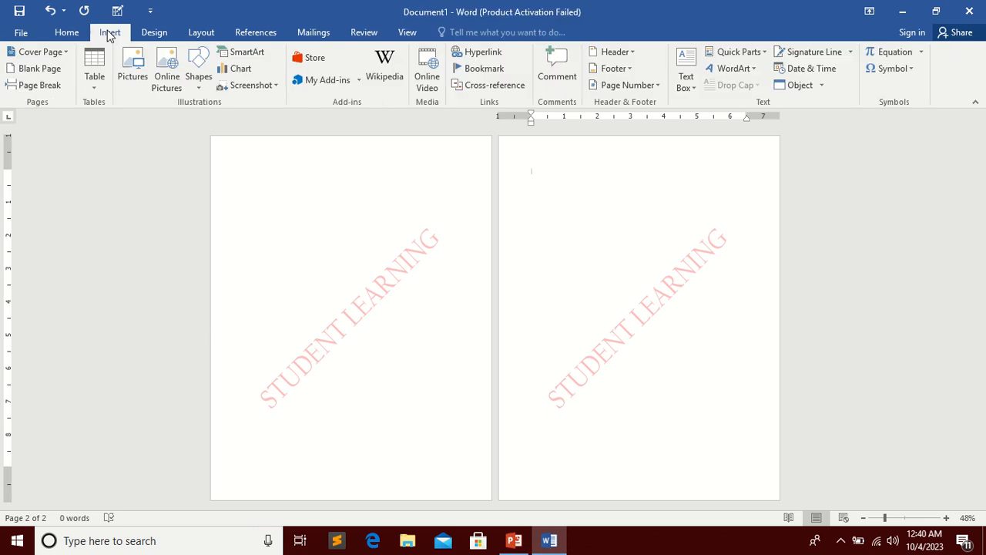
click(159, 33)
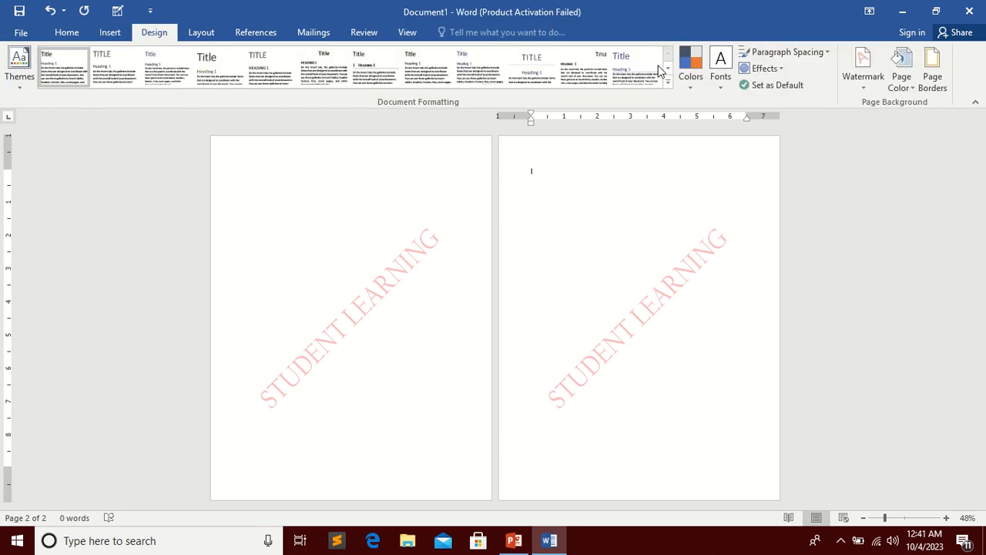
click(871, 82)
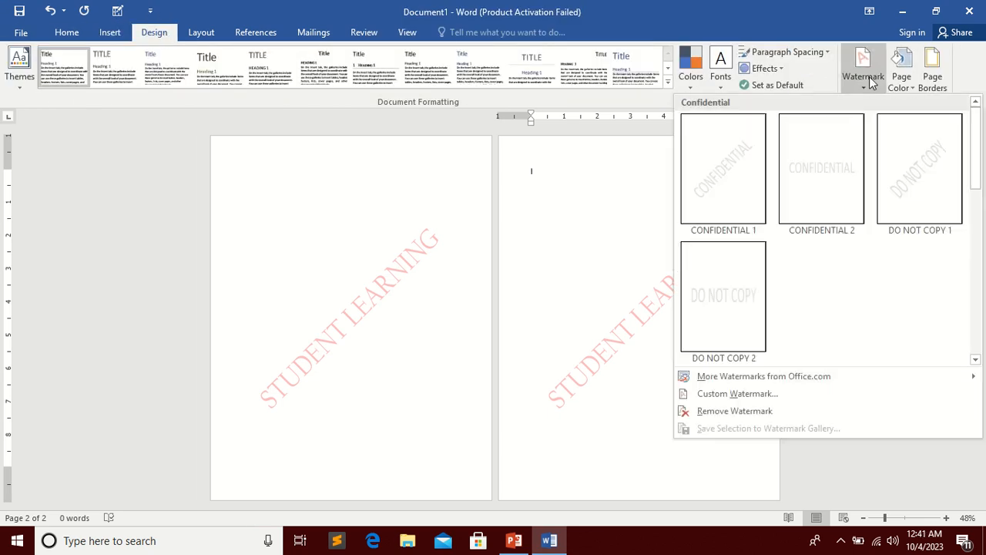
click(724, 409)
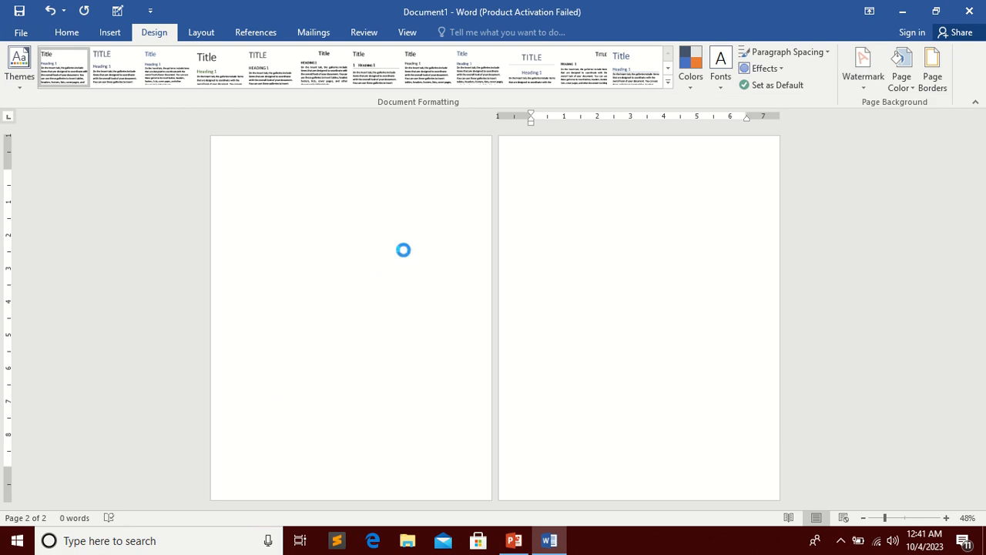
Paste the copied STUDENT LEARNING text onto both pages, resizing each copy so its text fits on one diagonal line.
key(ctrl+v)
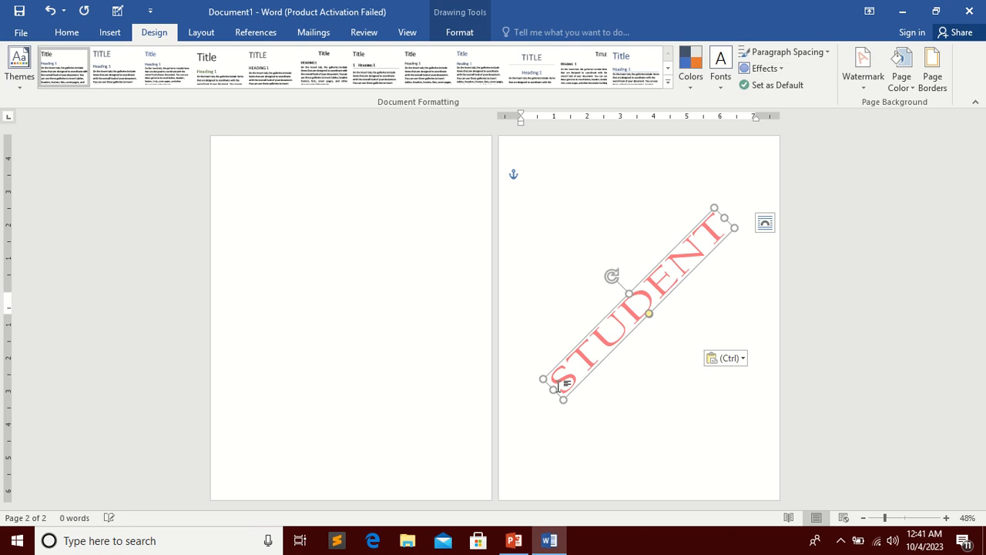
drag(544, 379, 529, 396)
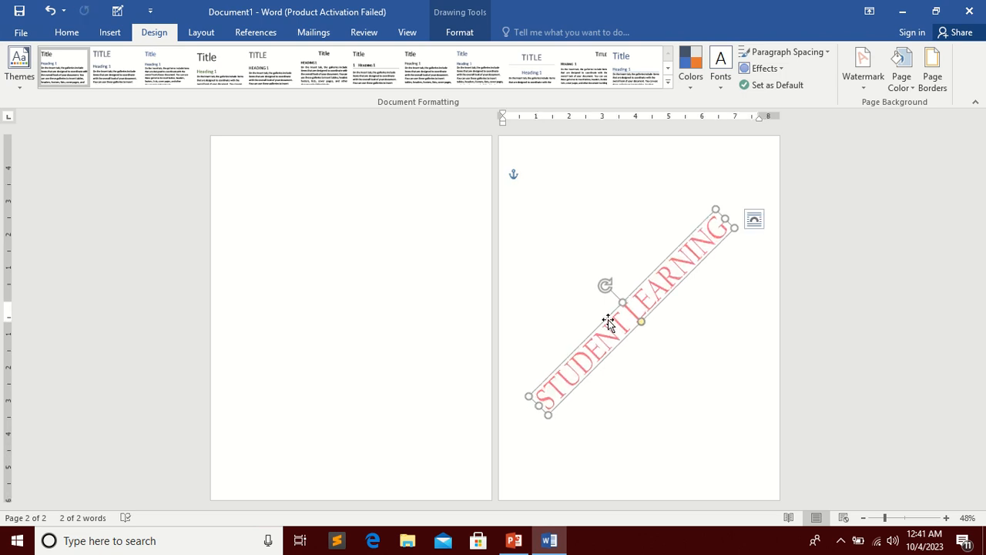
click(319, 322)
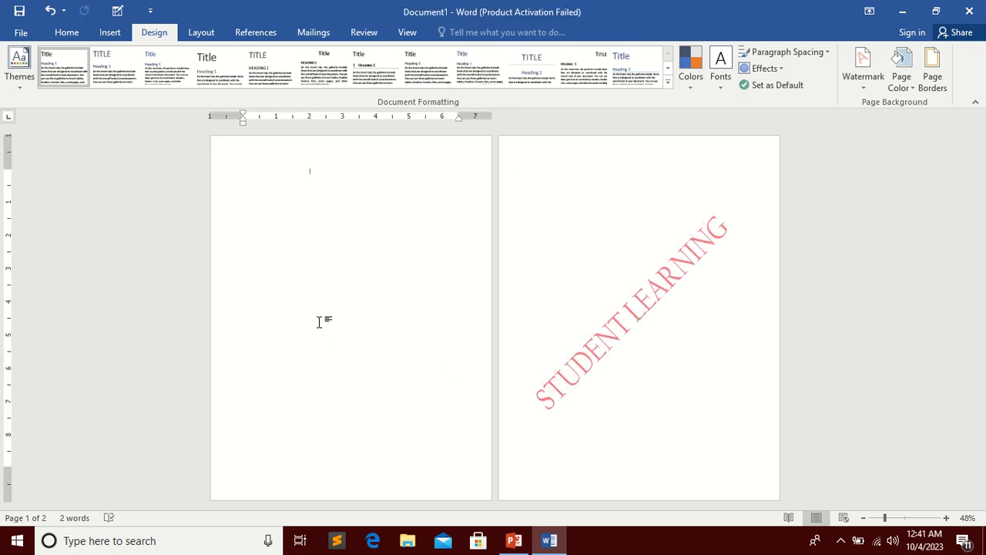
key(ctrl+v)
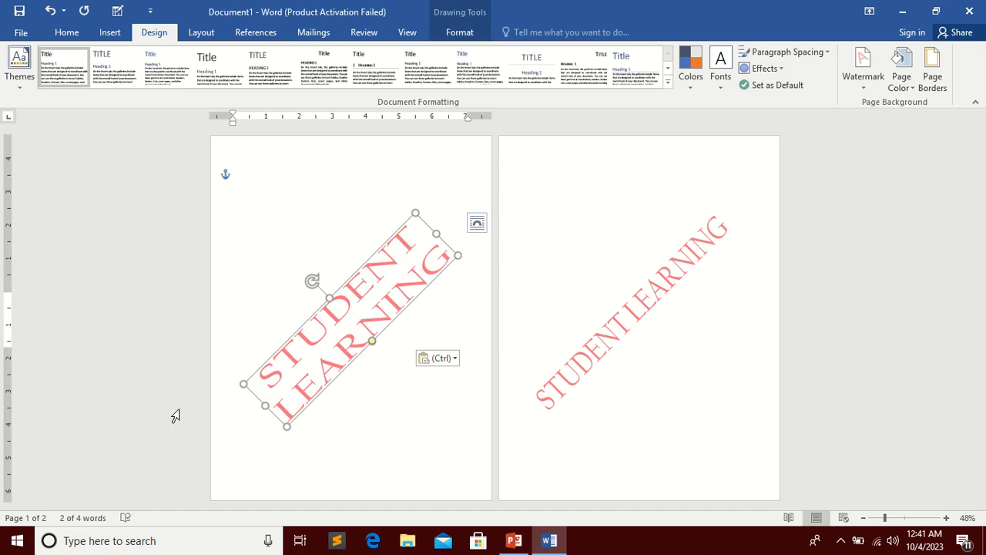
drag(268, 407, 245, 428)
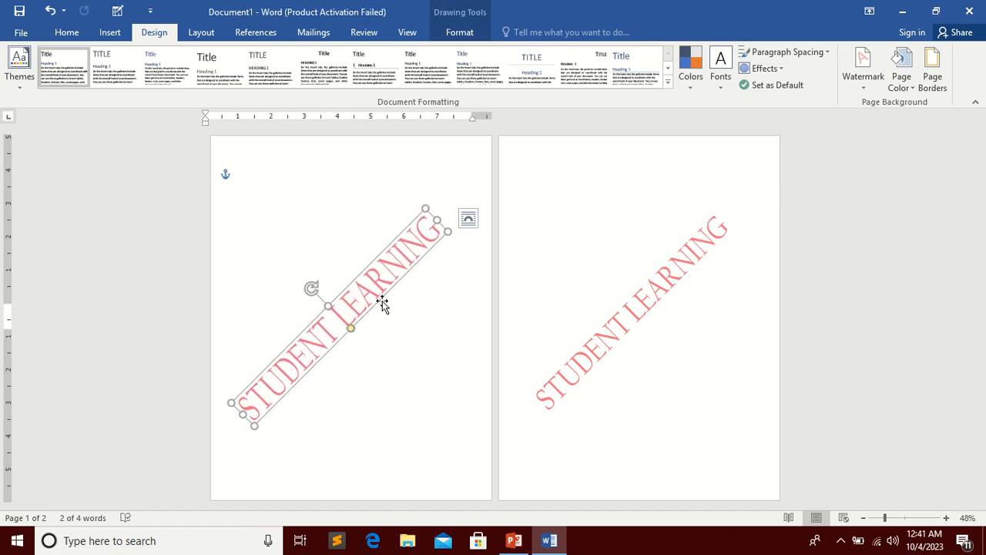
drag(367, 271, 387, 271)
Replace the STUDENT LEARNING text on the second page with PAKISTAN.
click(616, 337)
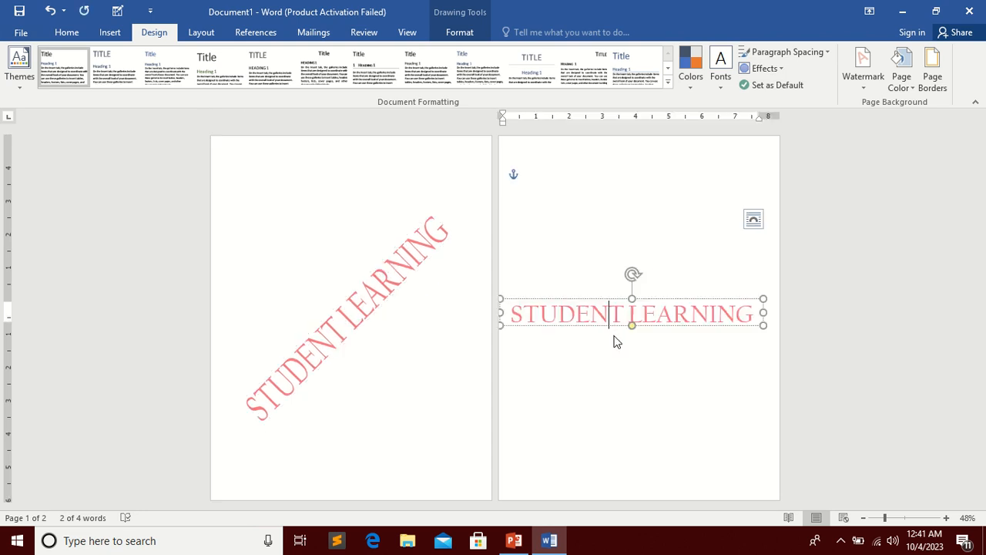
click(616, 340)
click(620, 323)
click(629, 306)
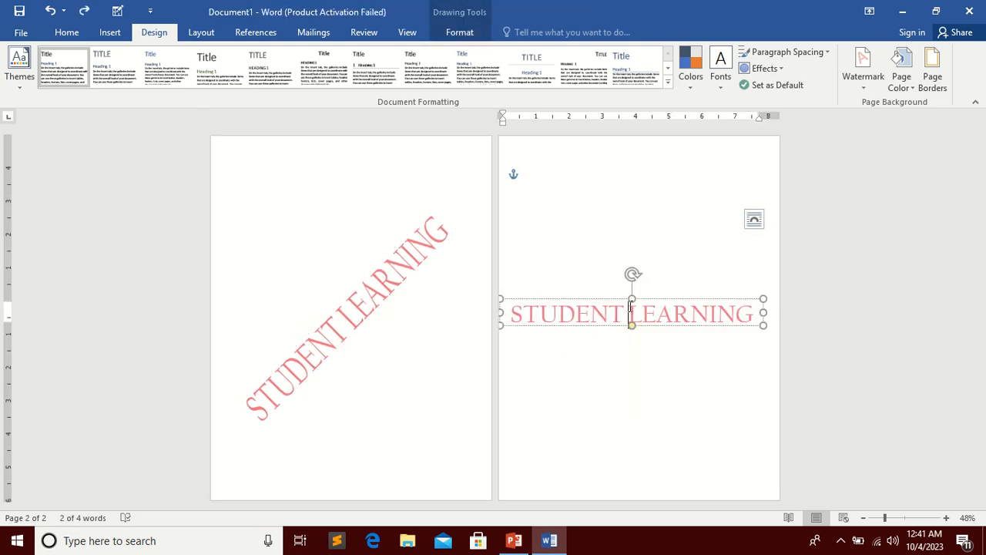
key(Delete)
key(Delete)
key(Delete)
key(Delete)
key(Delete)
key(Delete)
key(Delete)
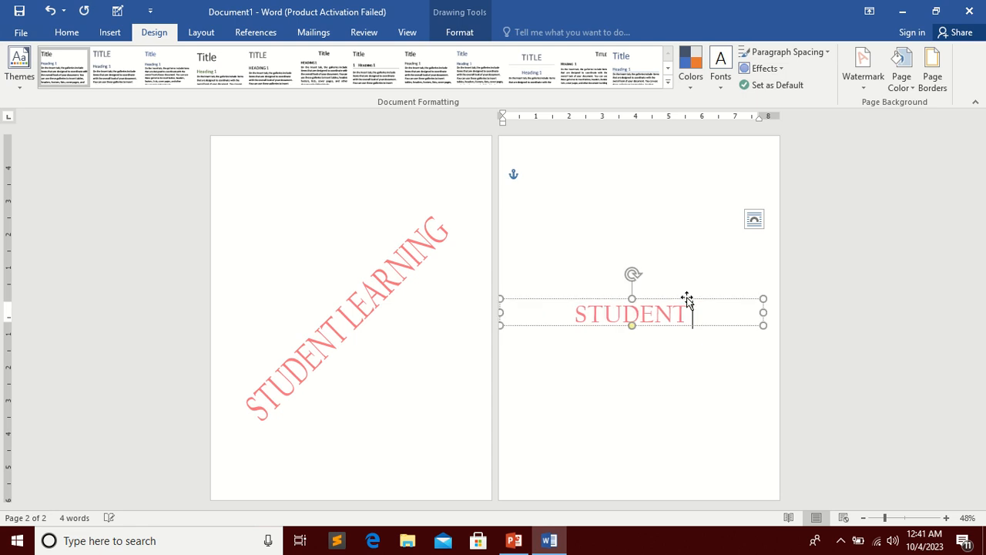
key(BackSpace)
key(BackSpace)
key(BackSpace)
key(BackSpace)
key(BackSpace)
key(BackSpace)
key(BackSpace)
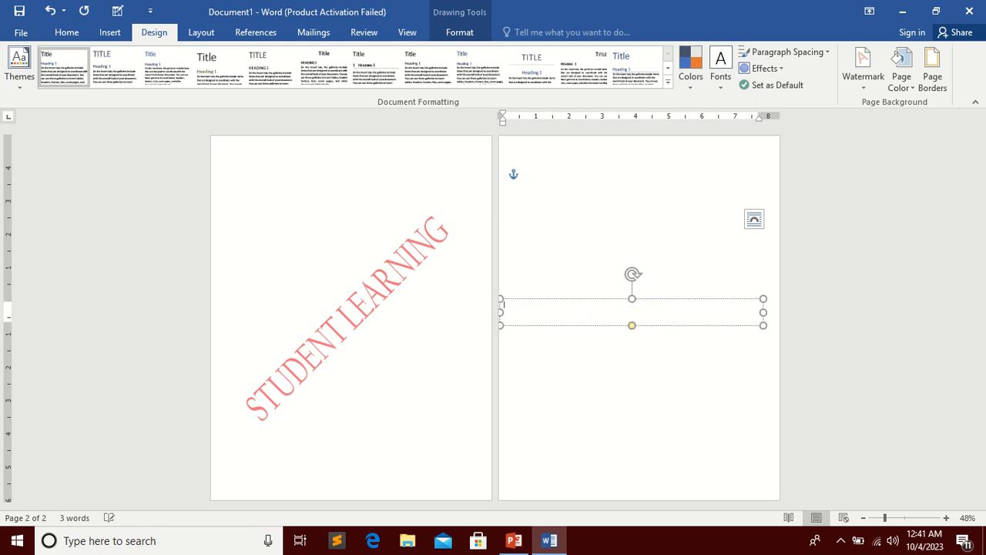
text(PAKITA)
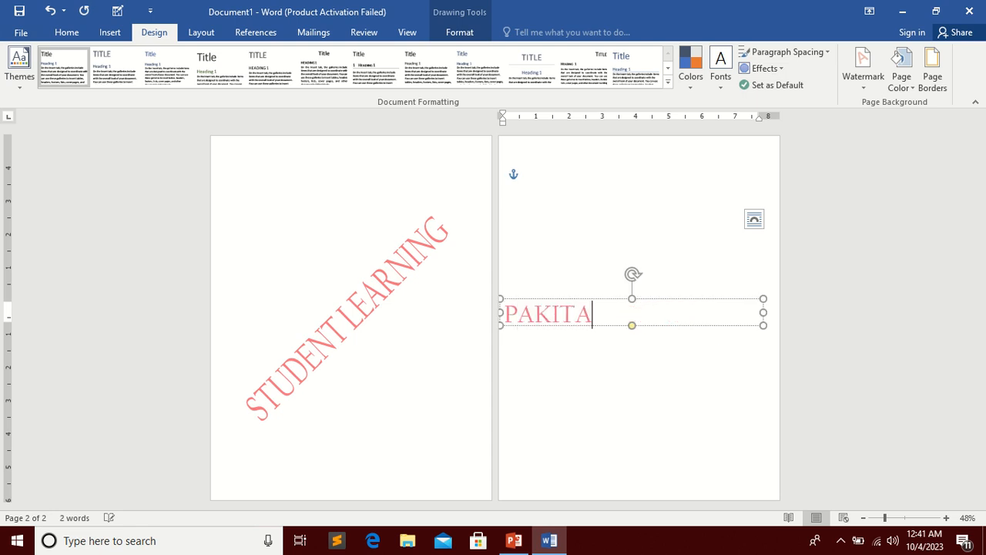
key(BackSpace)
key(BackSpace)
text(ISTAB)
key(BackSpace)
text(N)
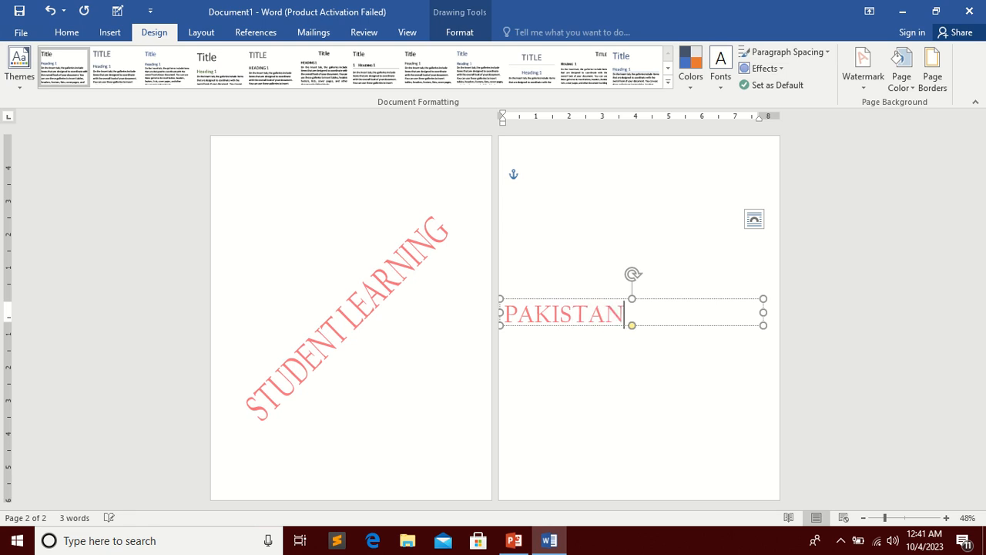
click(726, 353)
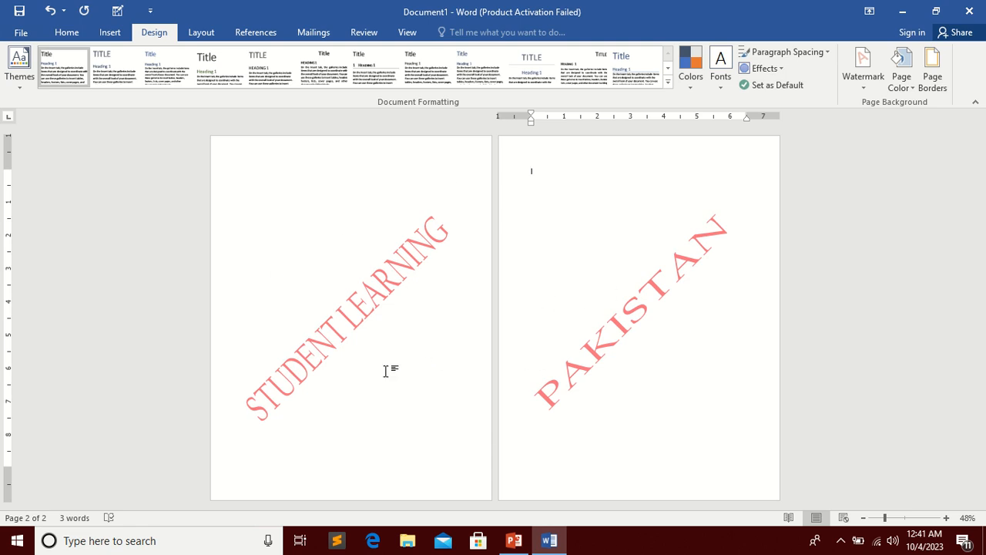
Delete the entire document content, including both pasted watermark texts and the page break.
click(382, 339)
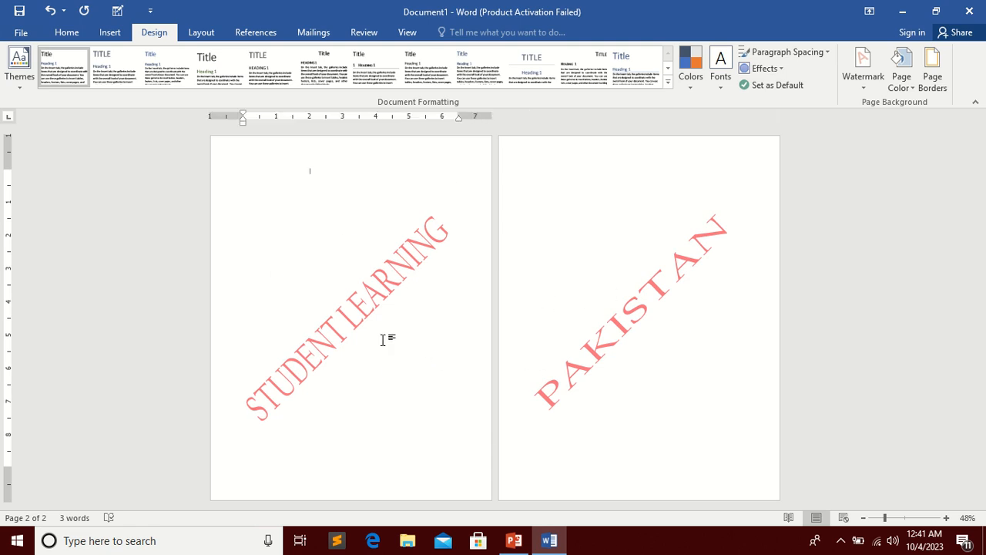
double_click(382, 266)
key(ctrl+a)
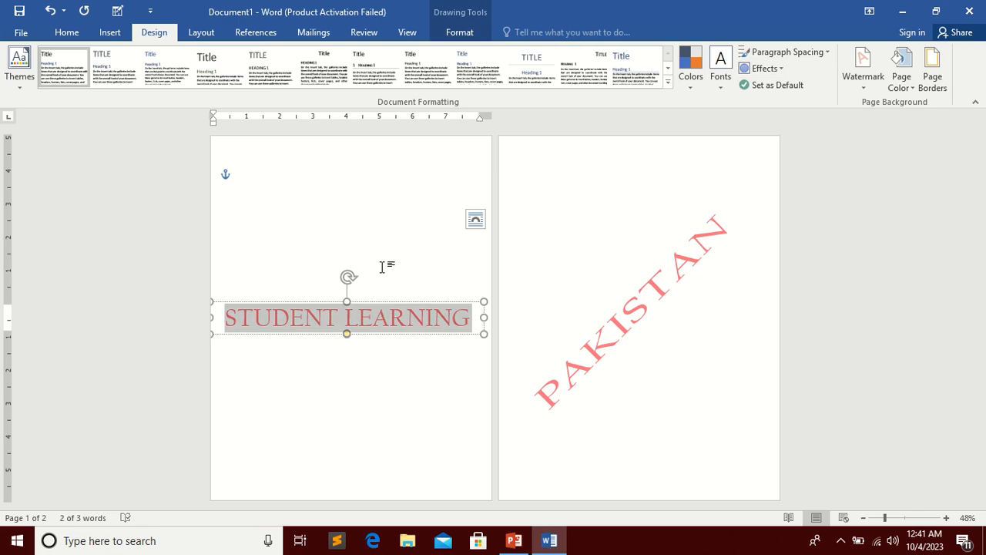
click(349, 445)
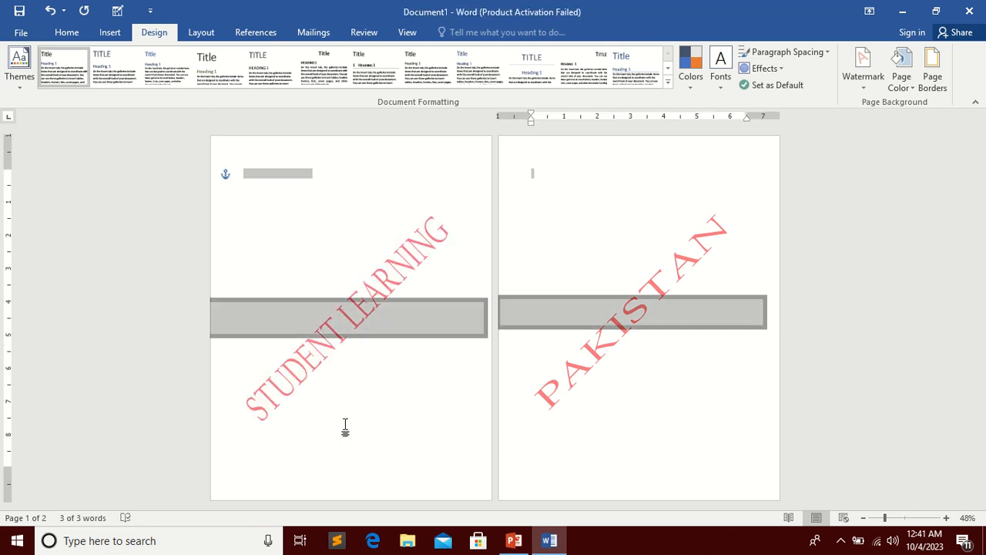
key(Delete)
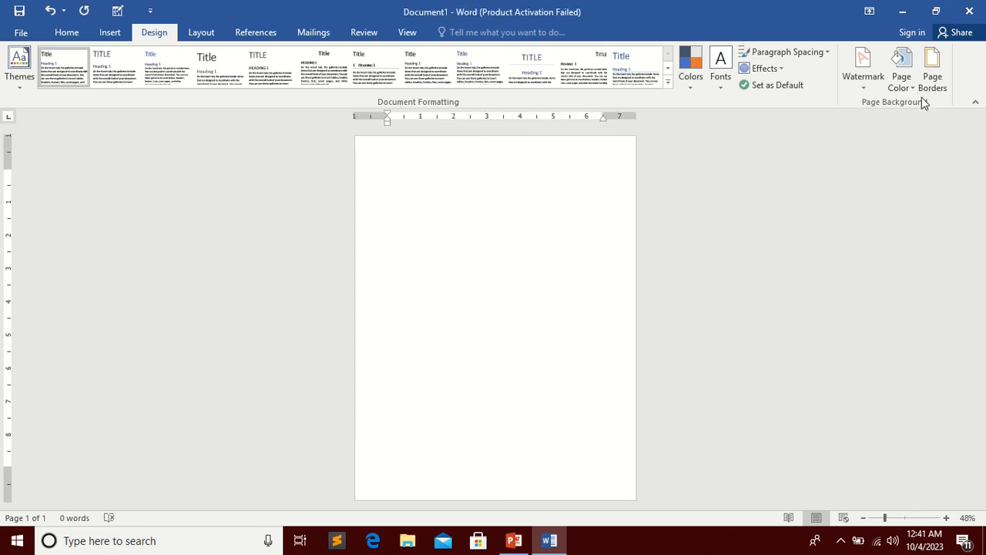
Set the page color to the standard green.
click(911, 92)
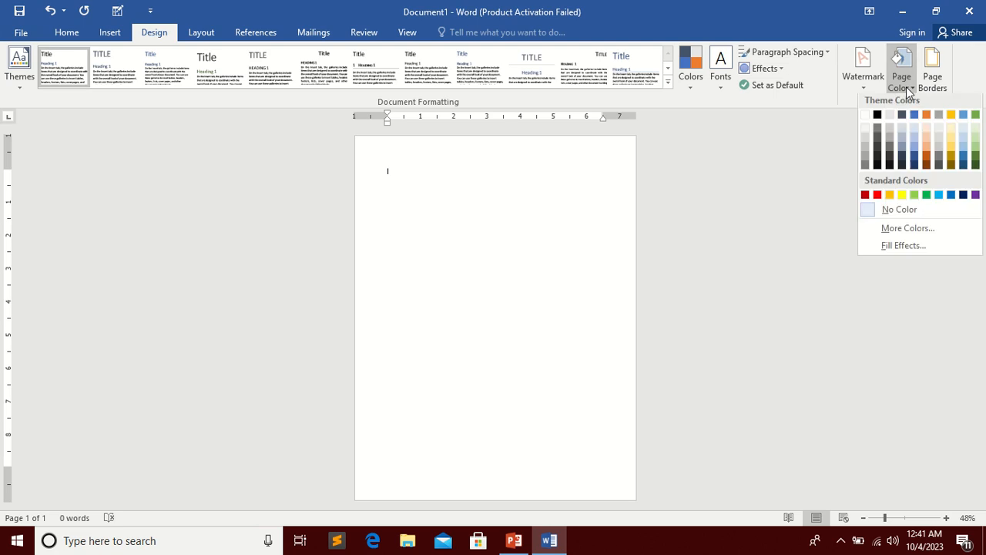
click(911, 93)
click(910, 92)
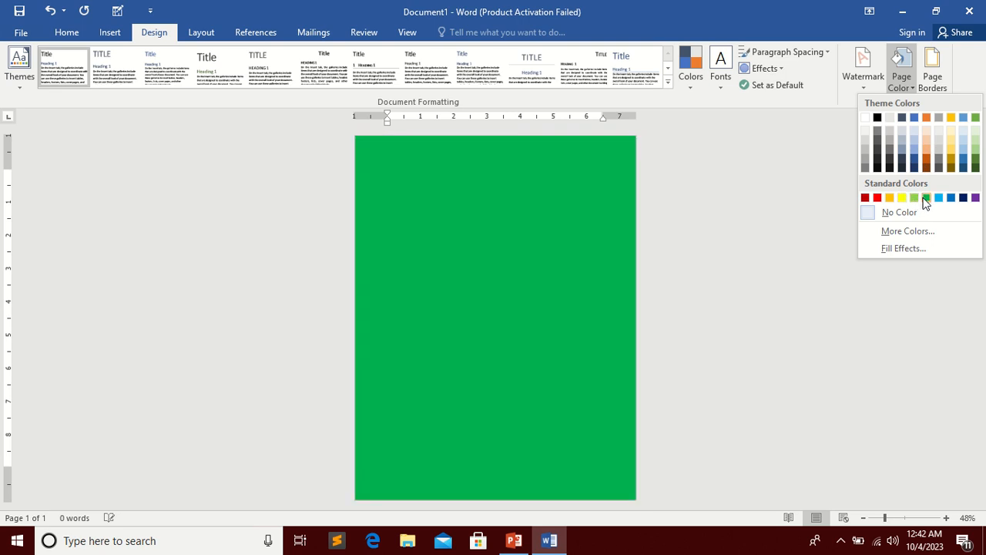
click(925, 198)
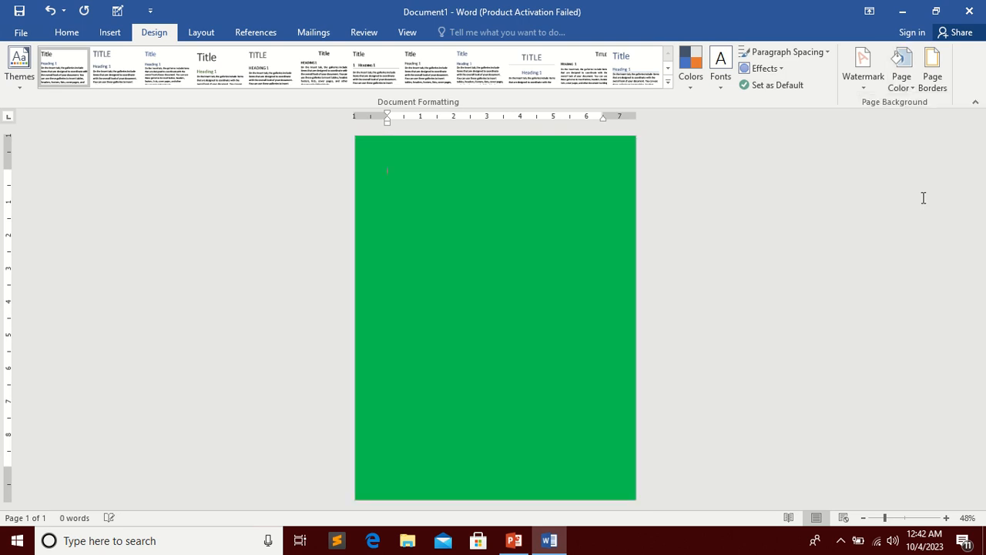
Set the page color to a custom violet-blue with RGB values 93, 57, 227.
click(902, 88)
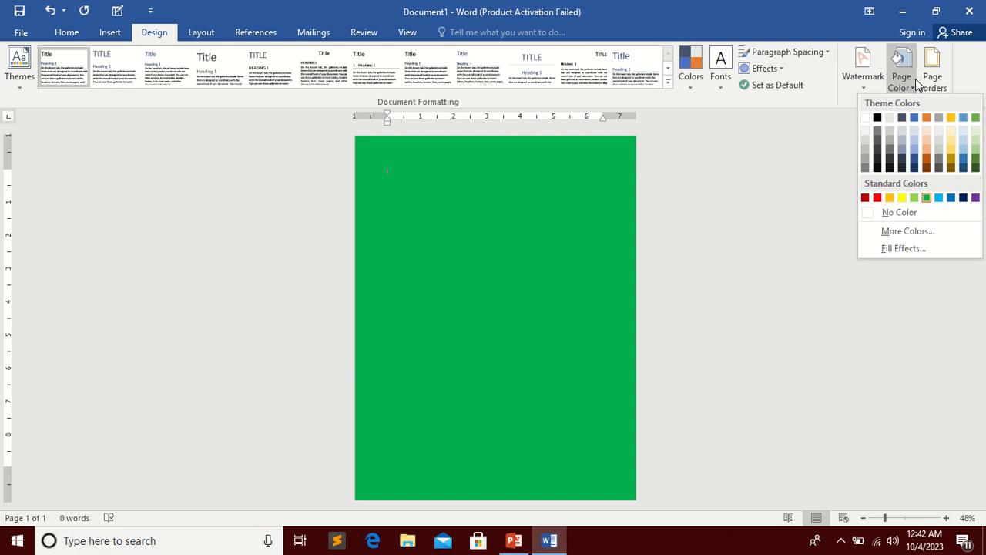
click(904, 233)
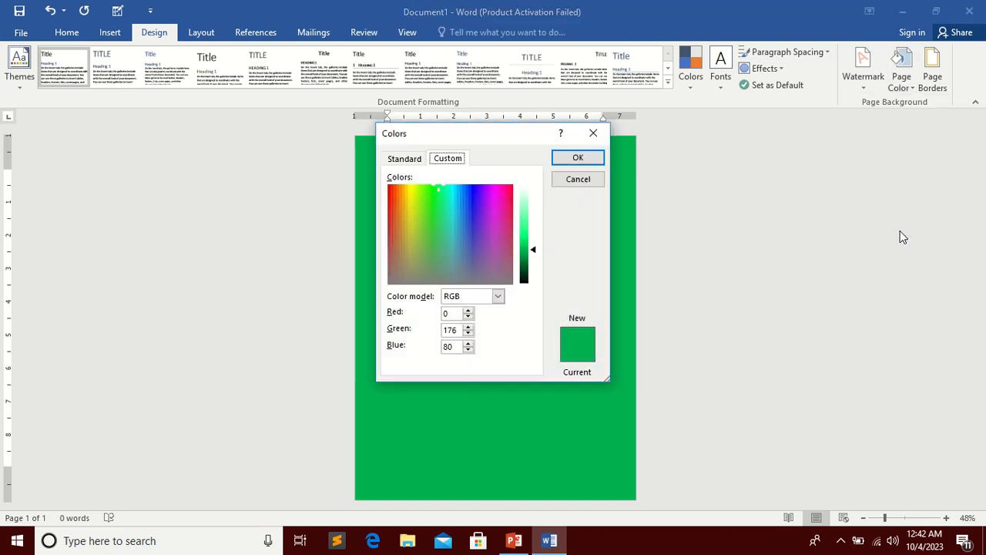
drag(493, 134, 834, 124)
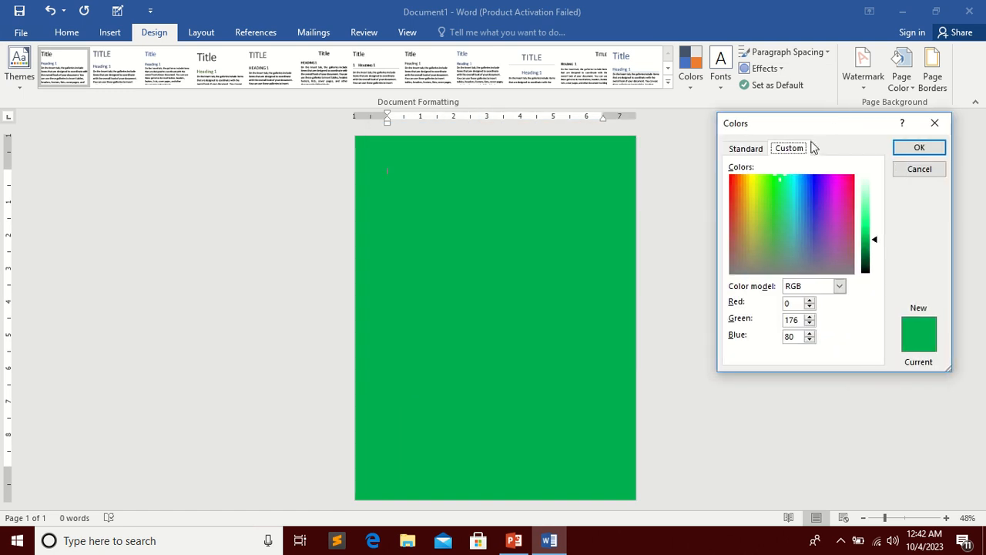
drag(739, 197, 744, 183)
click(758, 198)
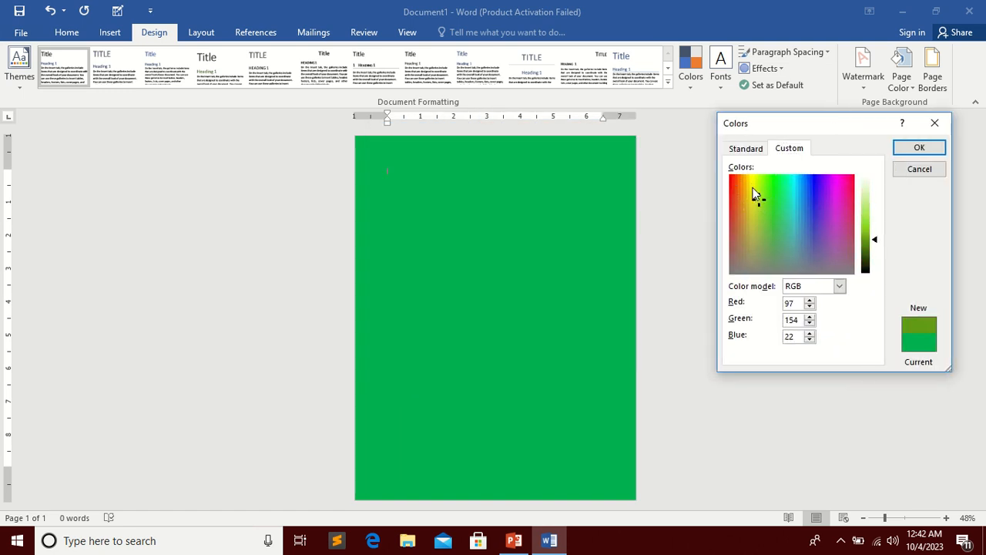
click(753, 188)
click(764, 230)
click(816, 198)
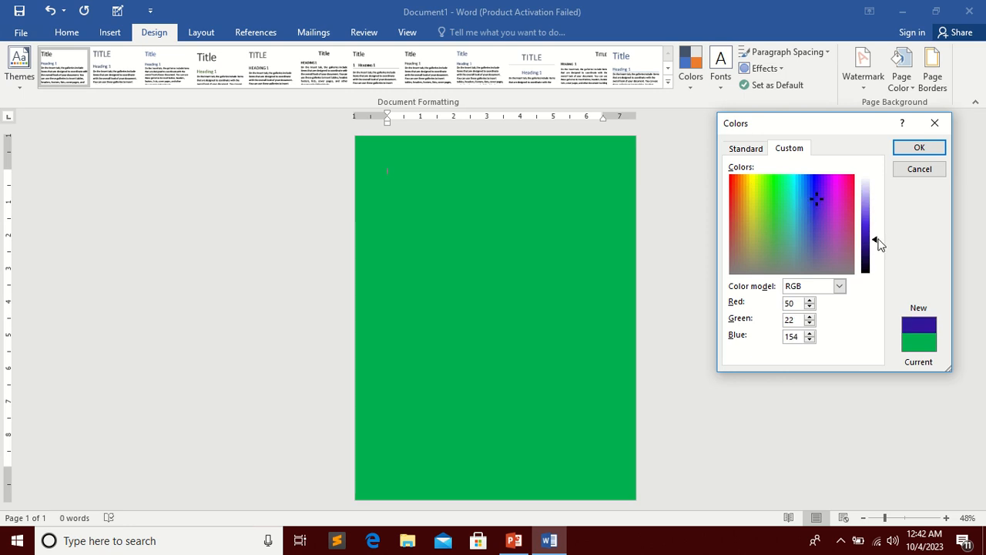
mouse_move(879, 243)
mouse_down()
mouse_move(876, 213)
mouse_move(892, 268)
mouse_move(883, 225)
mouse_up()
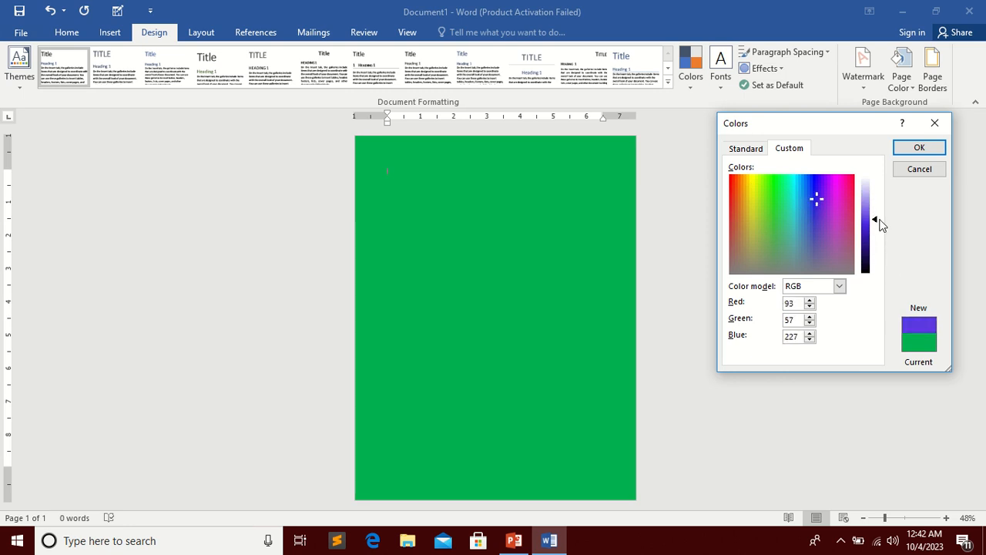
click(917, 148)
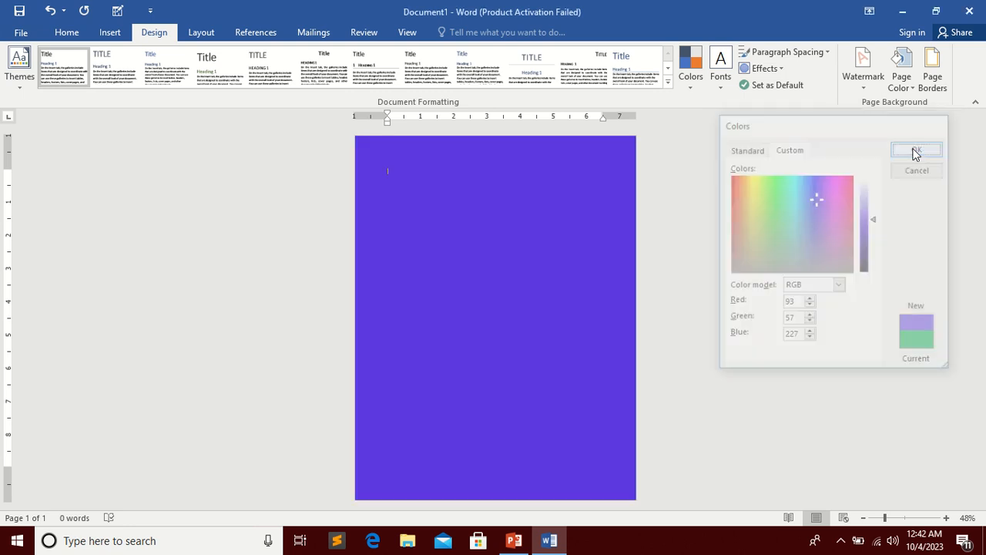
Apply a one-color yellow gradient as the page fill, shaded toward dark, with Horizontal shading and the variant that darkens downward.
click(901, 64)
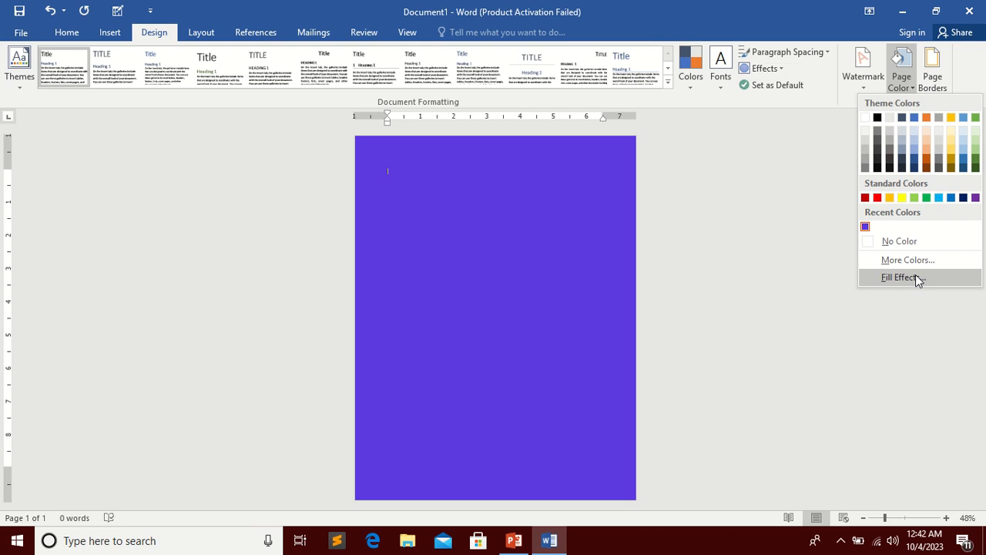
click(915, 278)
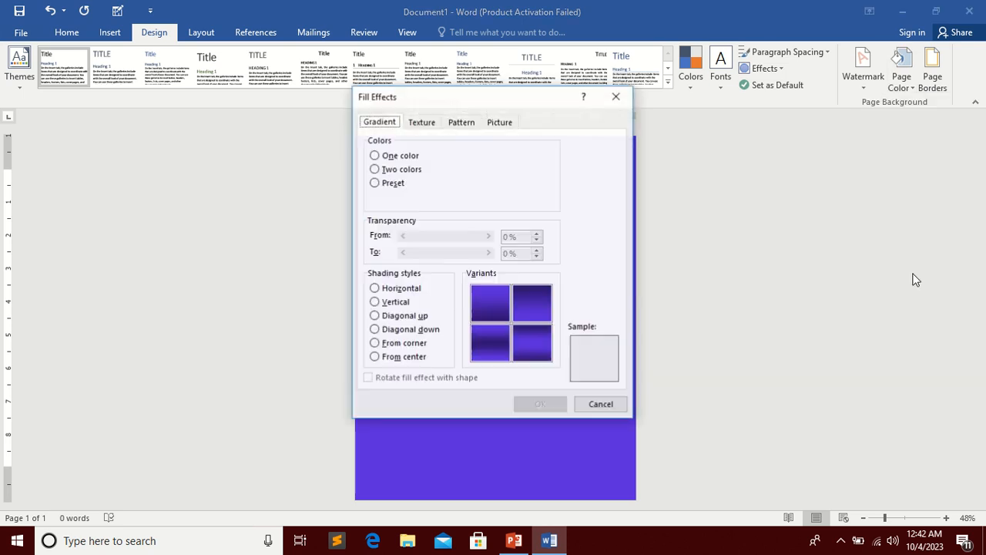
drag(511, 104, 815, 126)
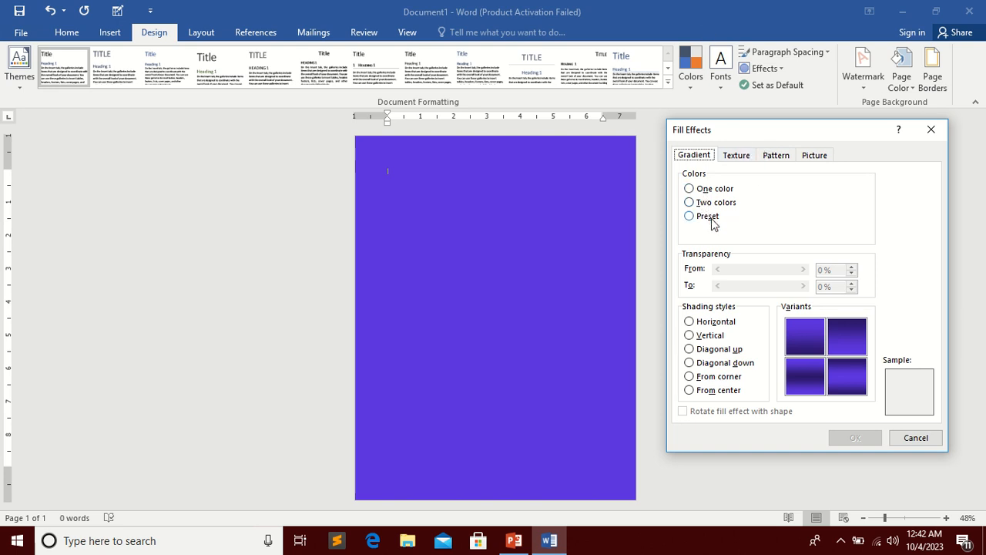
click(713, 192)
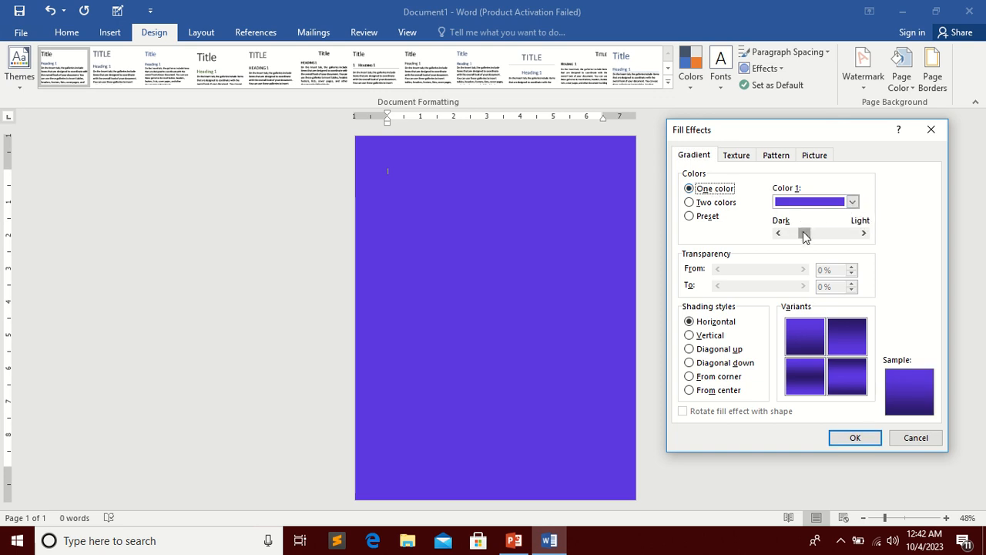
mouse_move(805, 237)
mouse_down()
mouse_move(839, 232)
mouse_move(790, 241)
mouse_up()
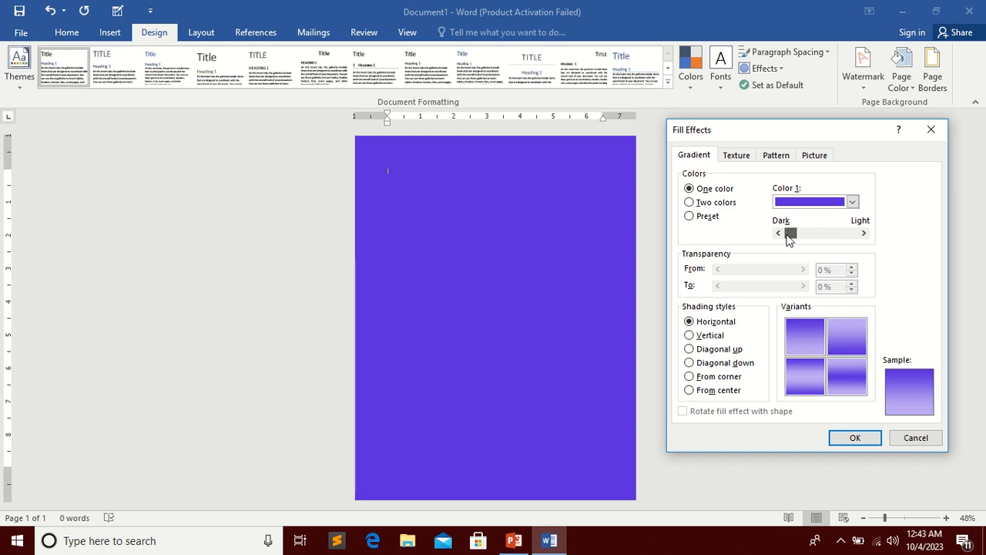
click(853, 201)
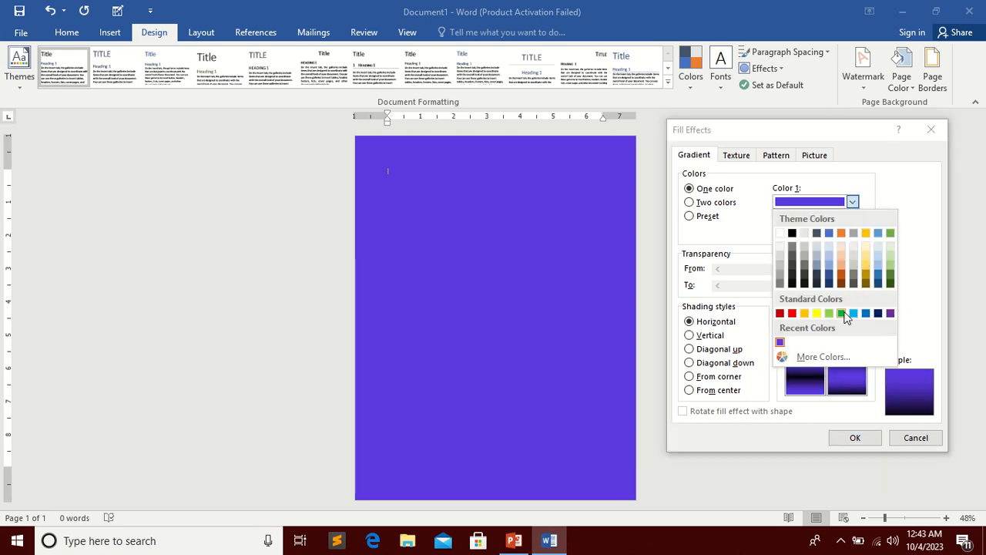
click(817, 312)
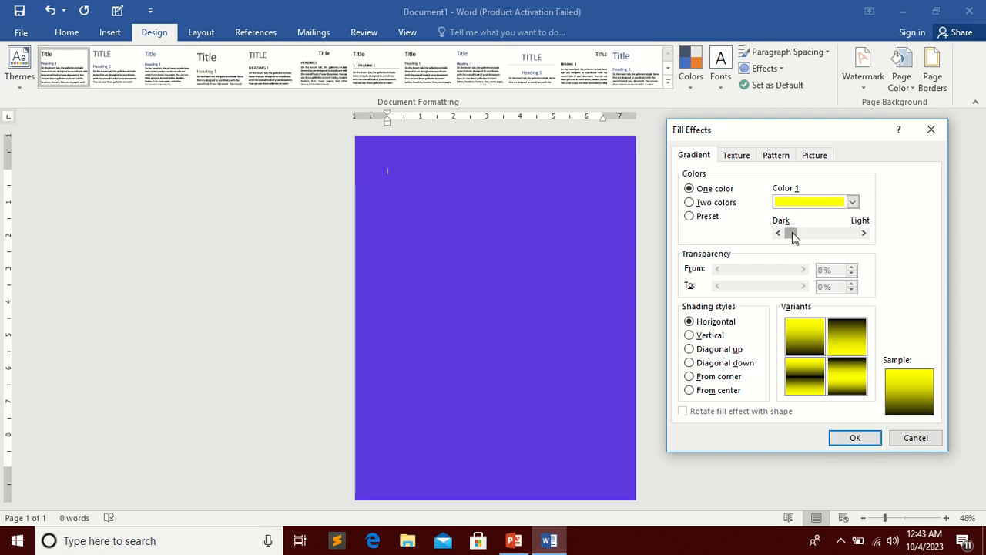
mouse_move(792, 233)
mouse_down()
mouse_move(861, 236)
mouse_move(781, 238)
mouse_up()
click(796, 348)
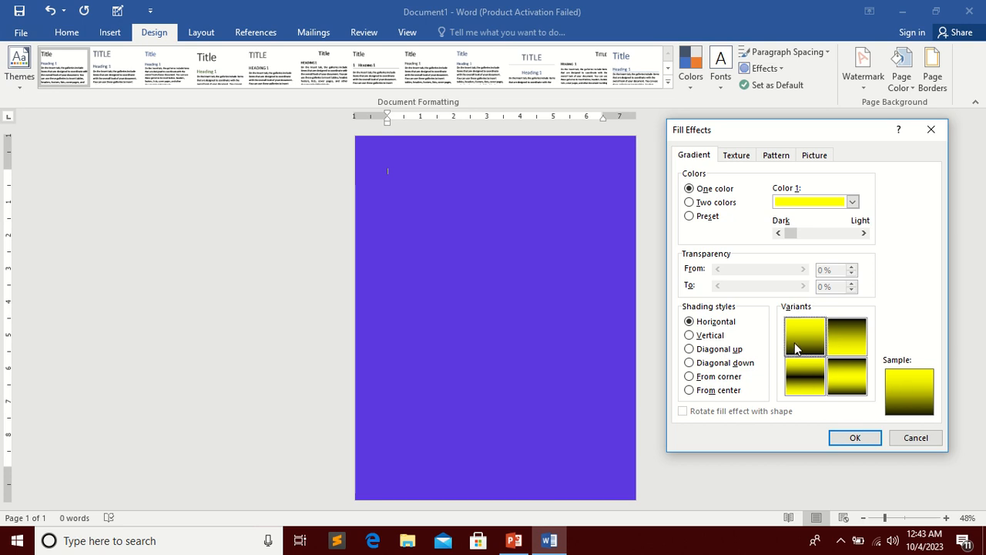
click(854, 438)
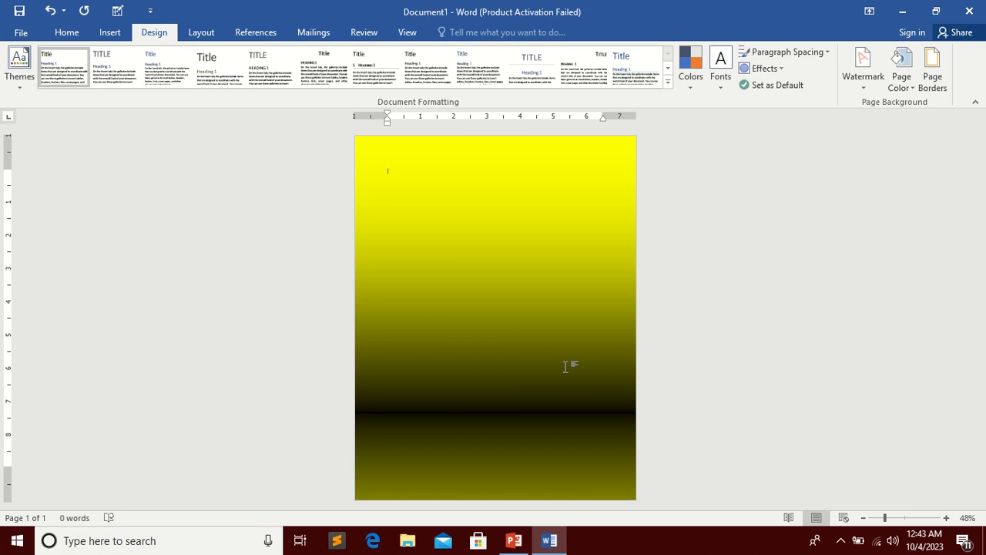
Open the Fill Effects settings for the page color again.
click(909, 80)
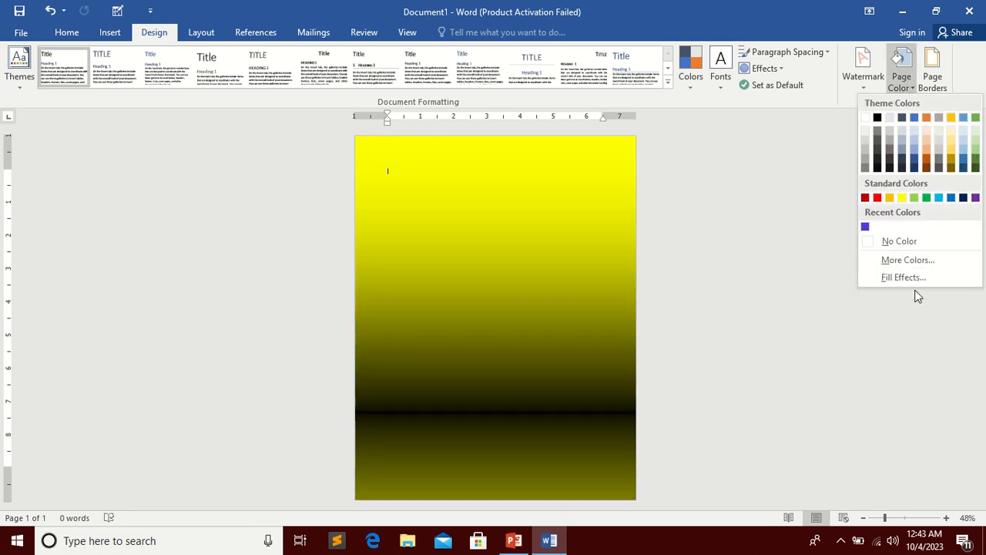
click(905, 278)
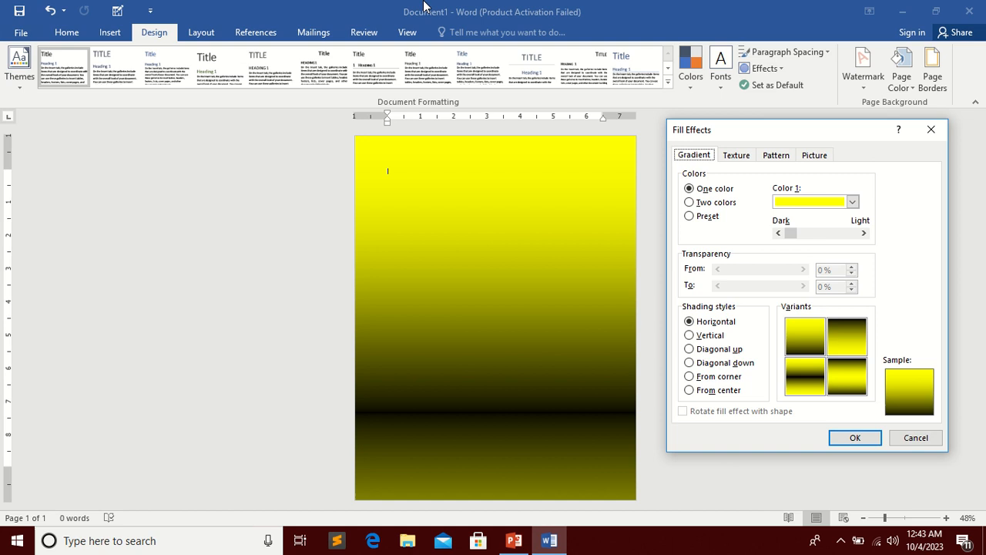
mouse_move(424, 3)
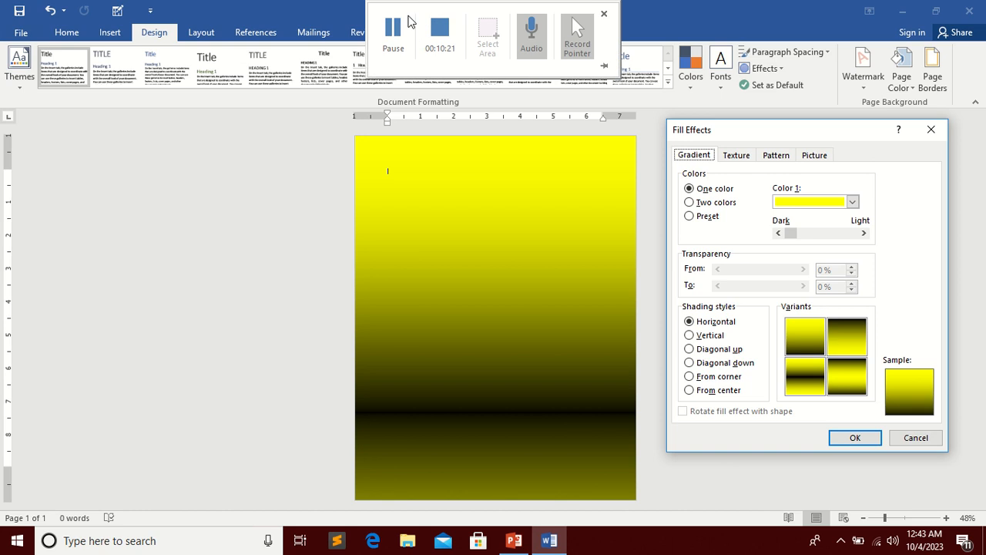
click(391, 31)
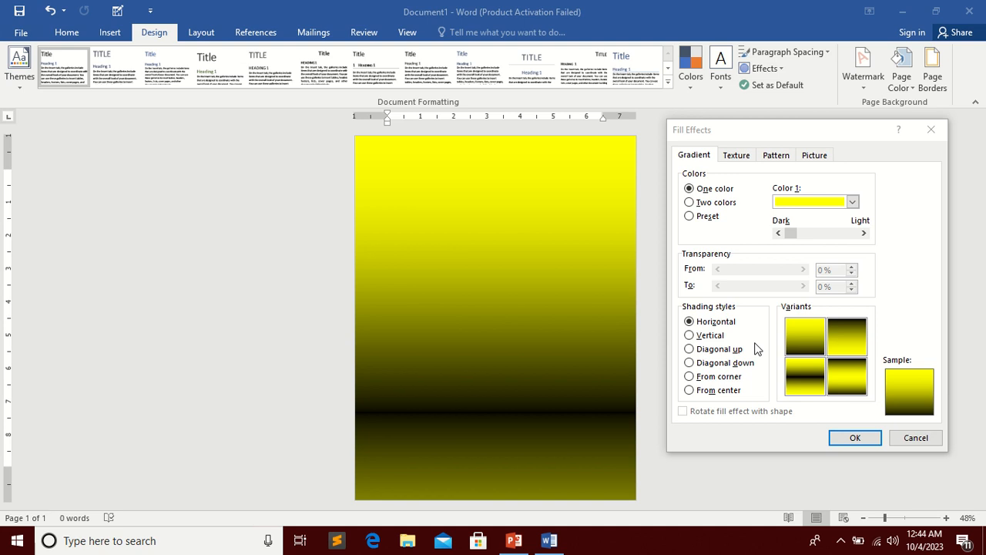
Try the Vertical, Diagonal up, Diagonal down and From corner shading styles, and finish with From center.
click(703, 339)
click(713, 349)
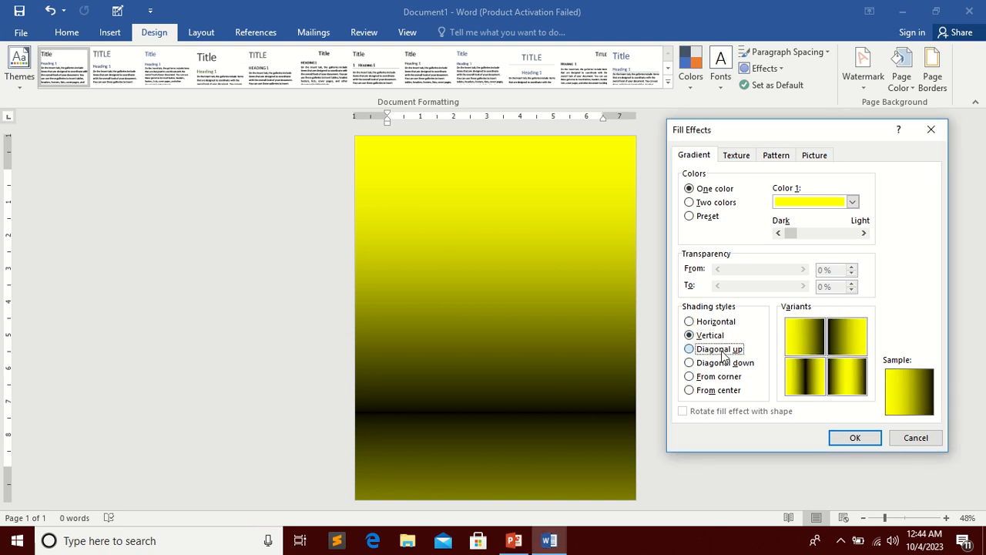
click(724, 364)
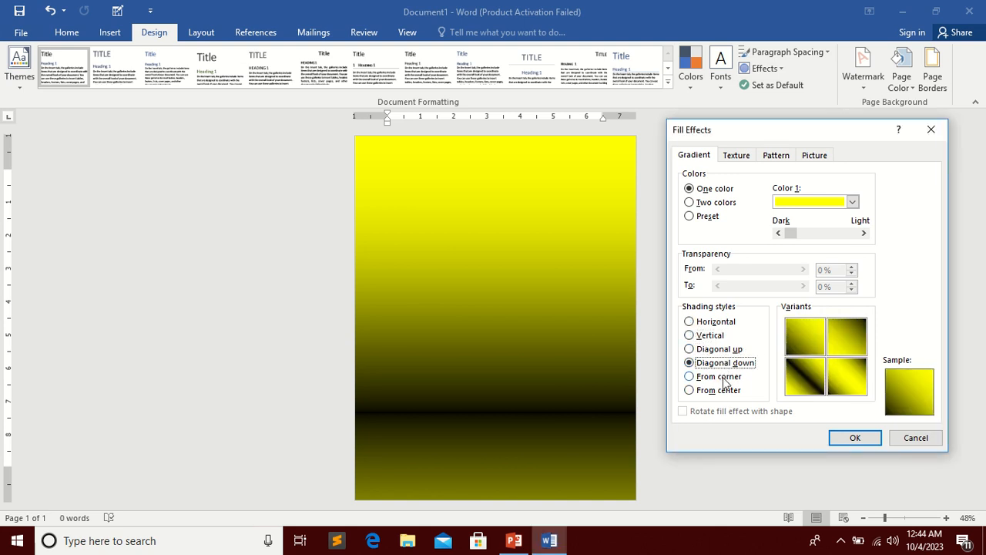
click(724, 377)
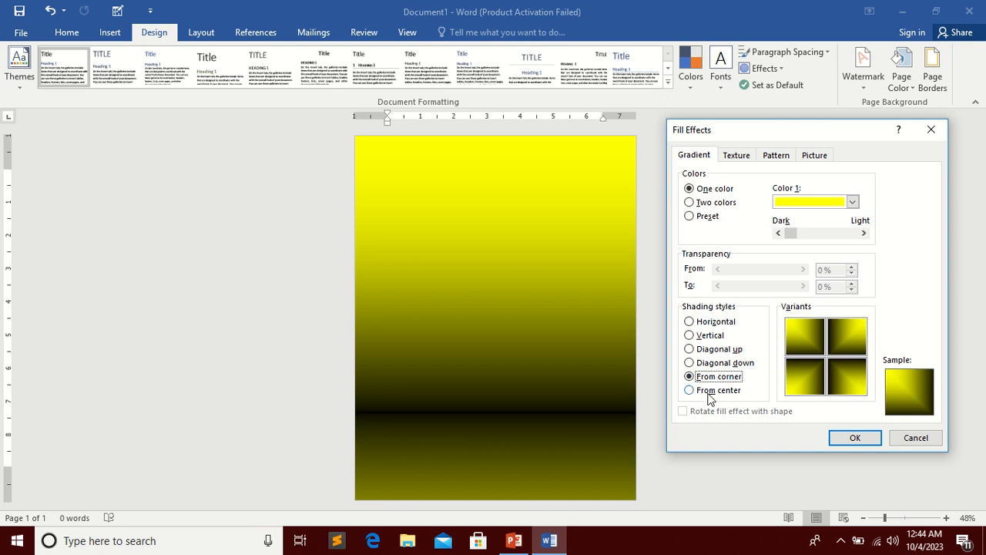
click(709, 393)
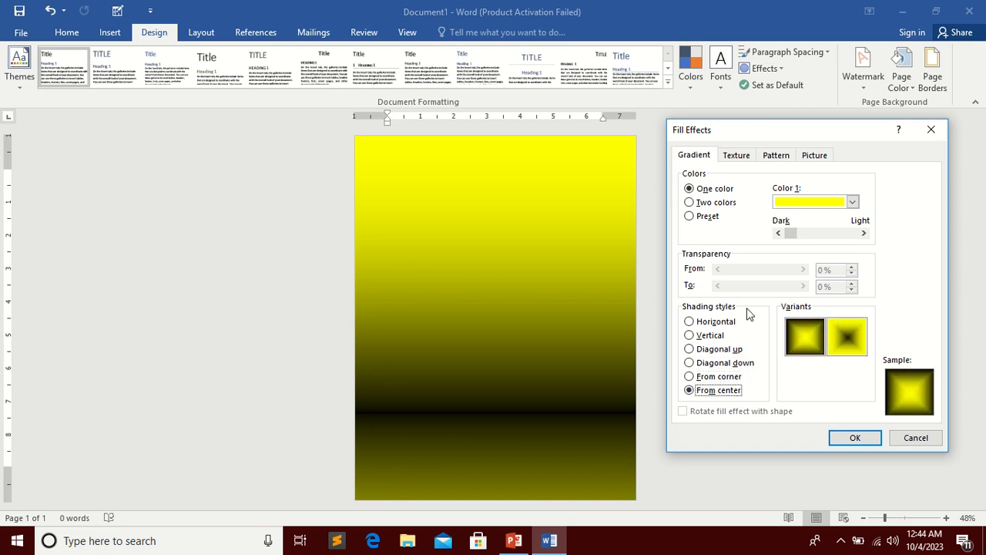
Apply a two-color page gradient of standard red and dark blue, using the variant with dark blue in the center.
click(701, 205)
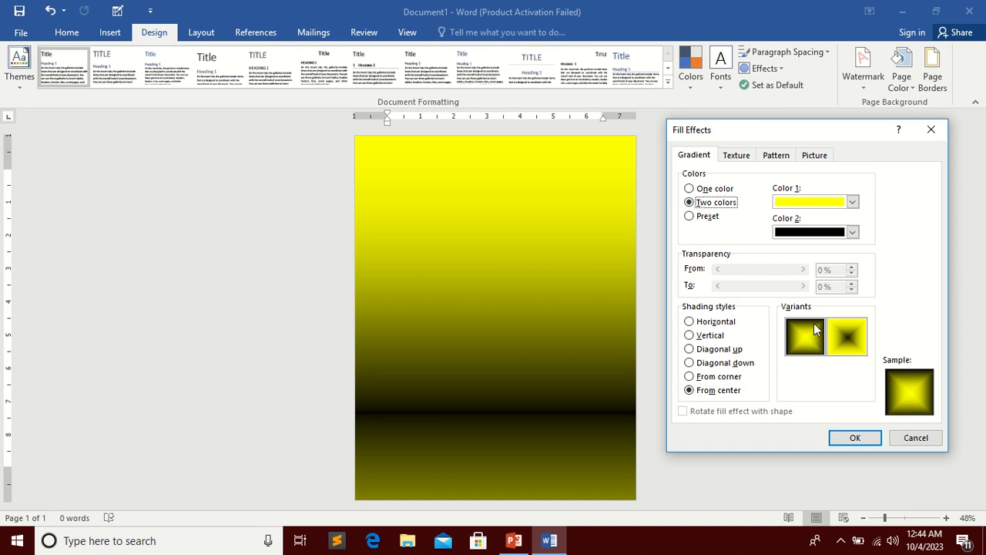
click(853, 203)
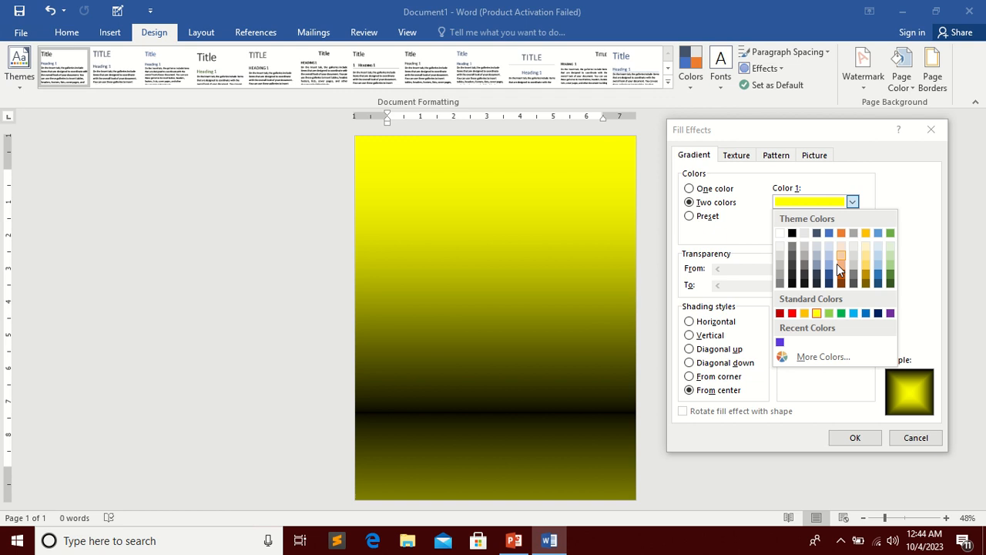
click(793, 314)
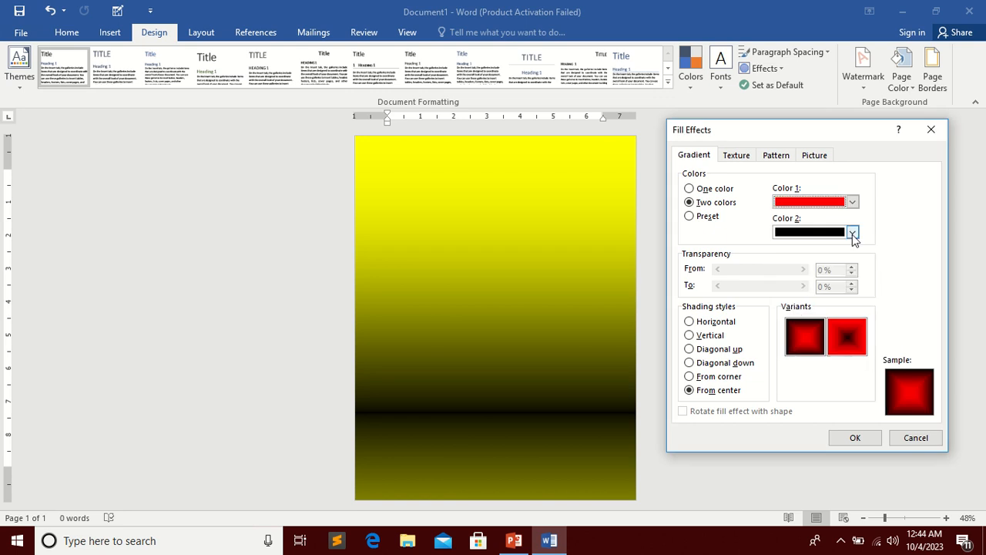
click(852, 233)
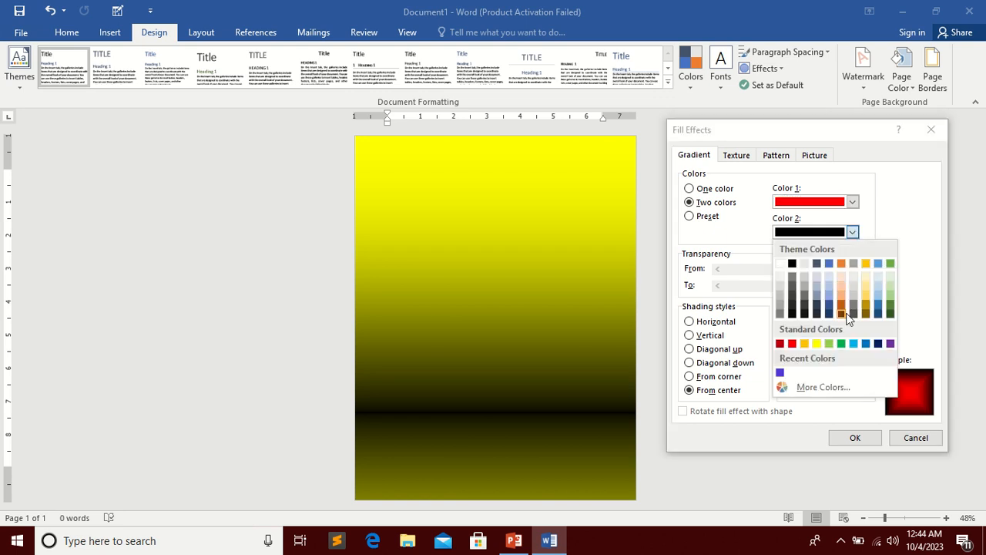
click(878, 343)
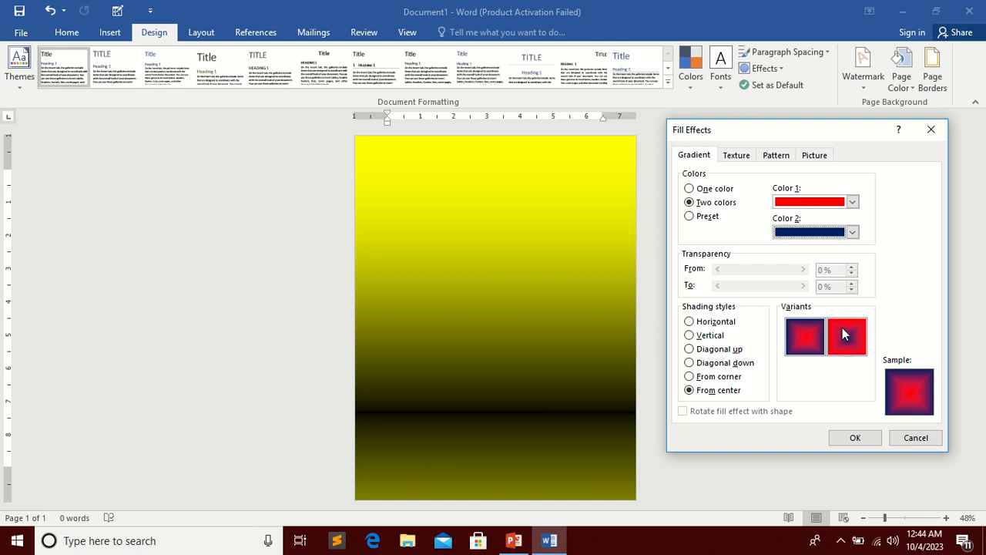
click(846, 334)
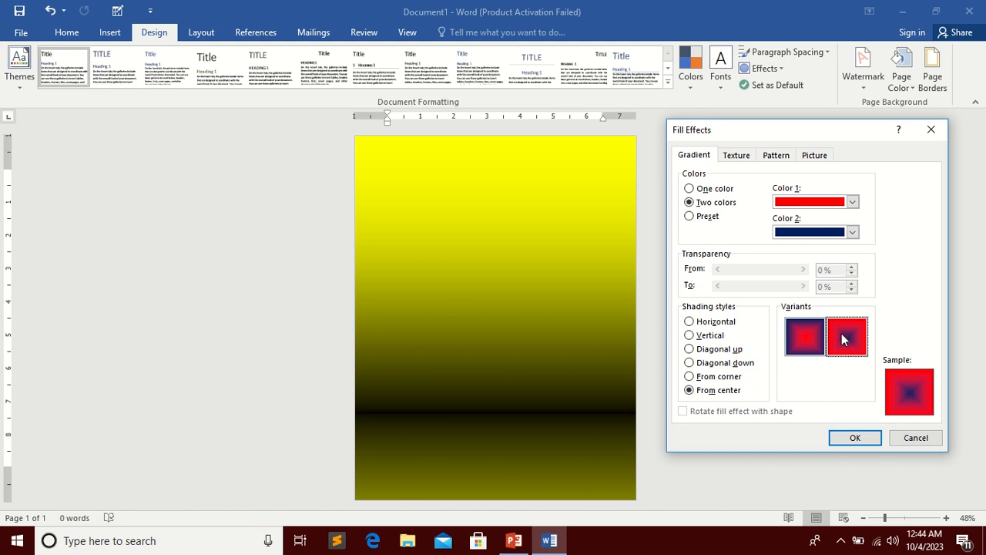
click(852, 439)
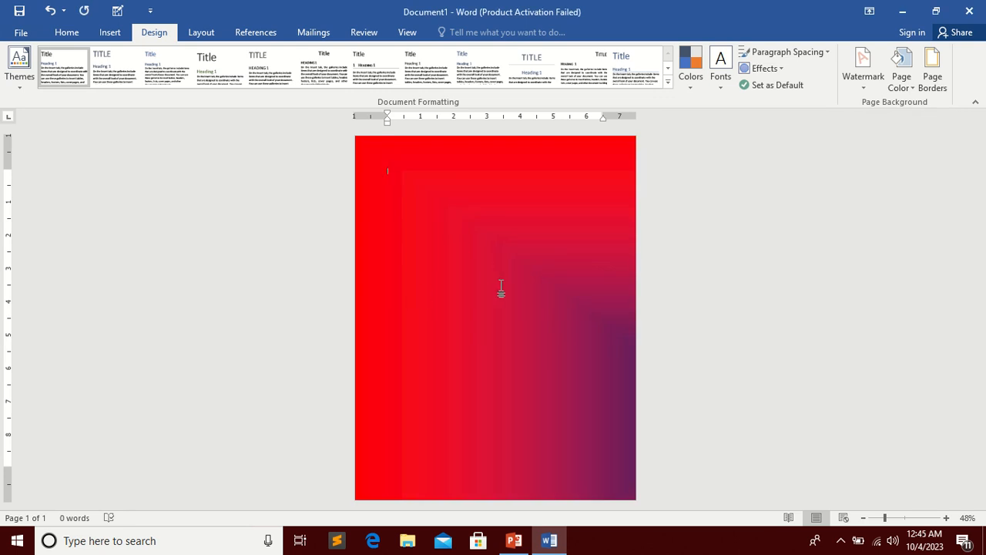
Open the page color's Fill Effects settings, try Diagonal up shading and the One color and Two colors modes, and finish with Preset.
click(905, 82)
click(892, 279)
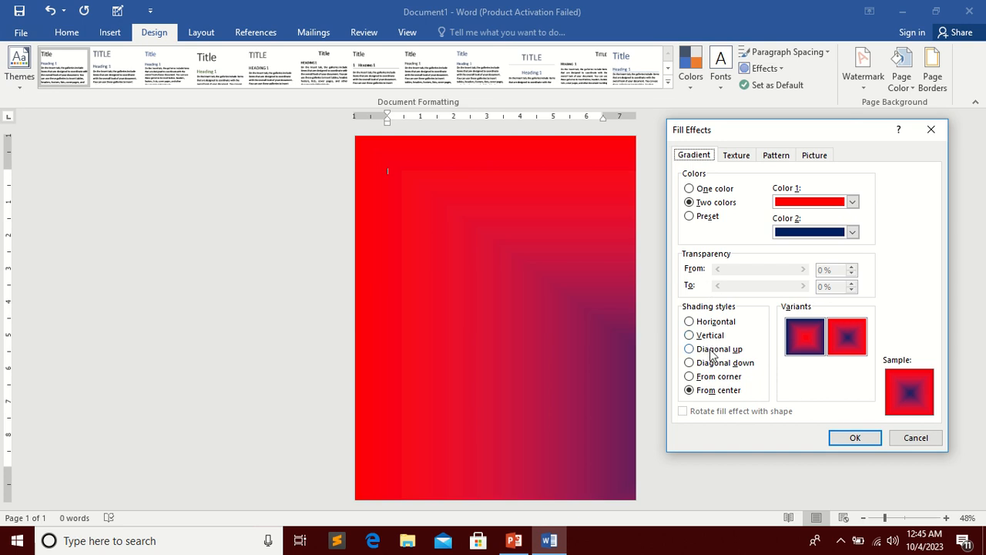
click(714, 350)
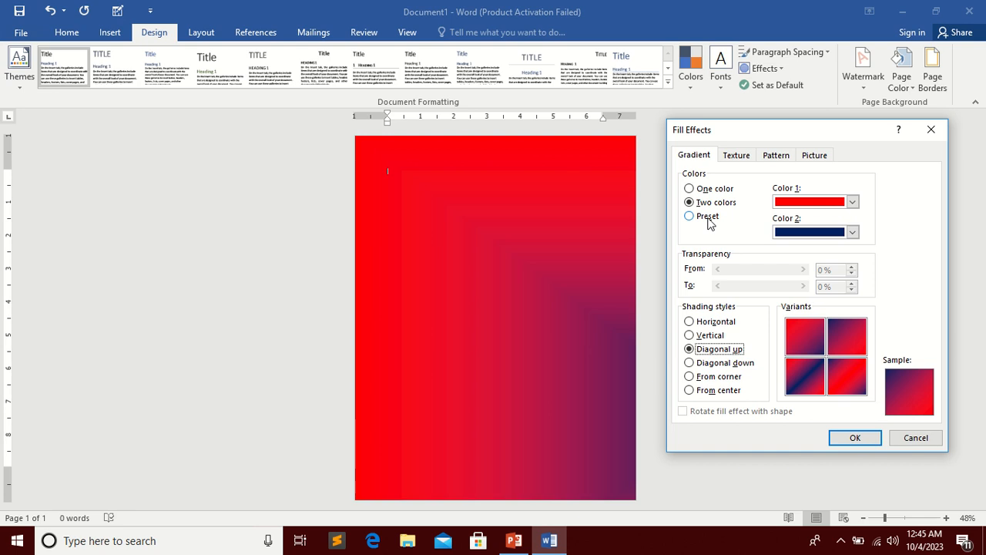
click(707, 218)
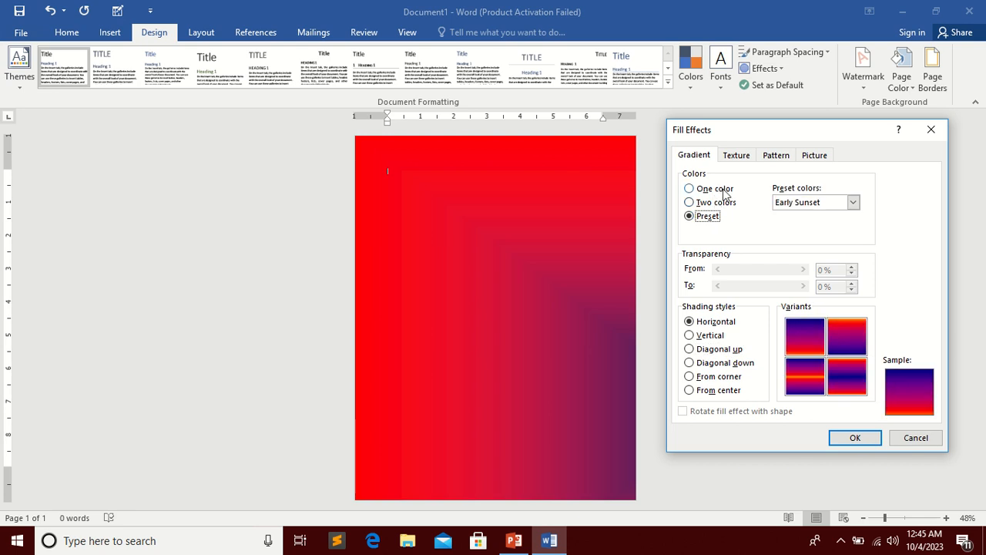
click(723, 191)
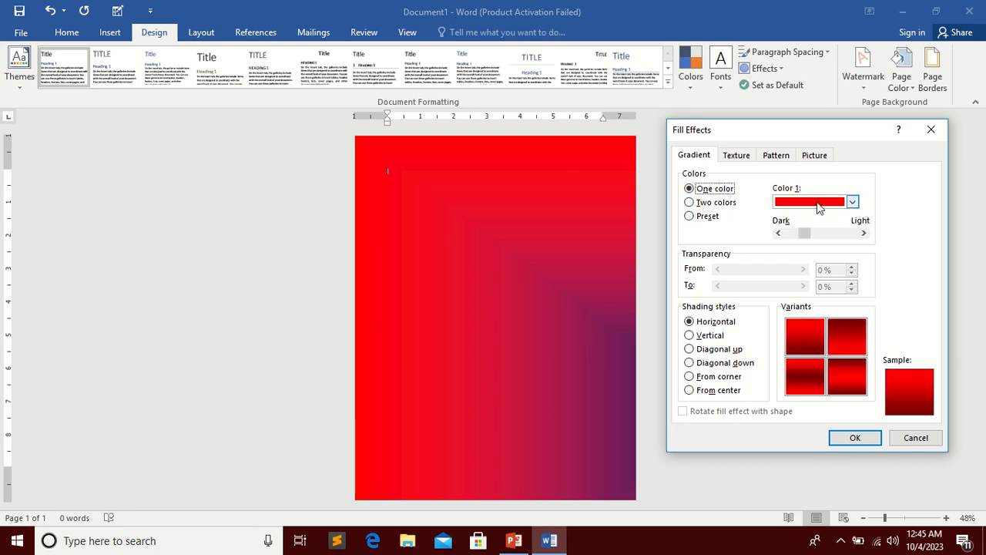
click(727, 203)
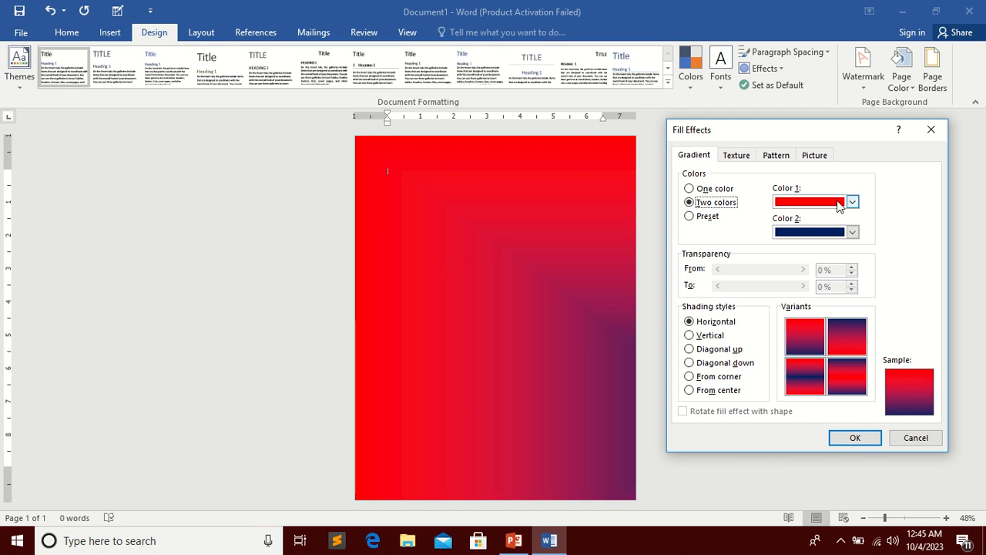
click(714, 218)
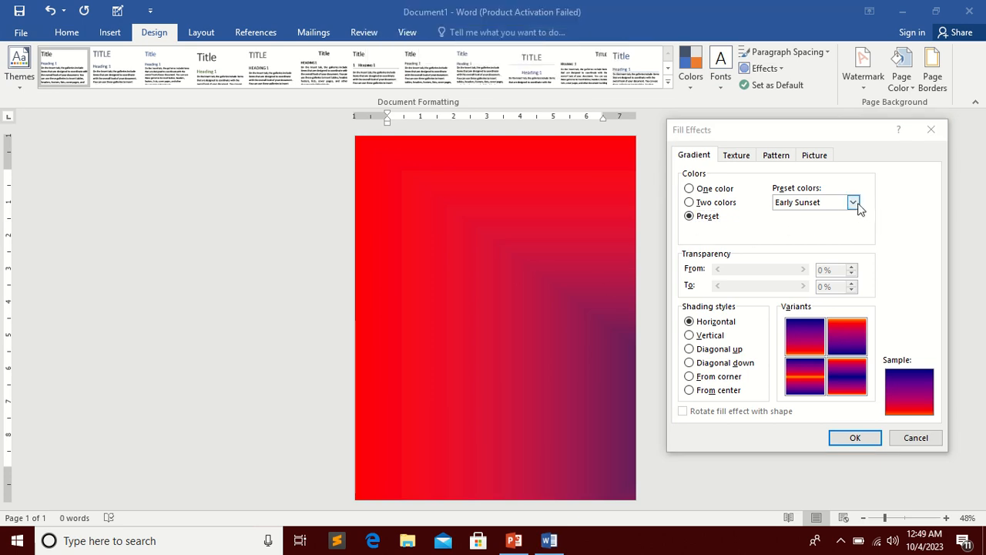
Try the Early Sunset and Late Sunset preset gradients, and finish with Nightfall as the preset color.
click(851, 204)
click(815, 218)
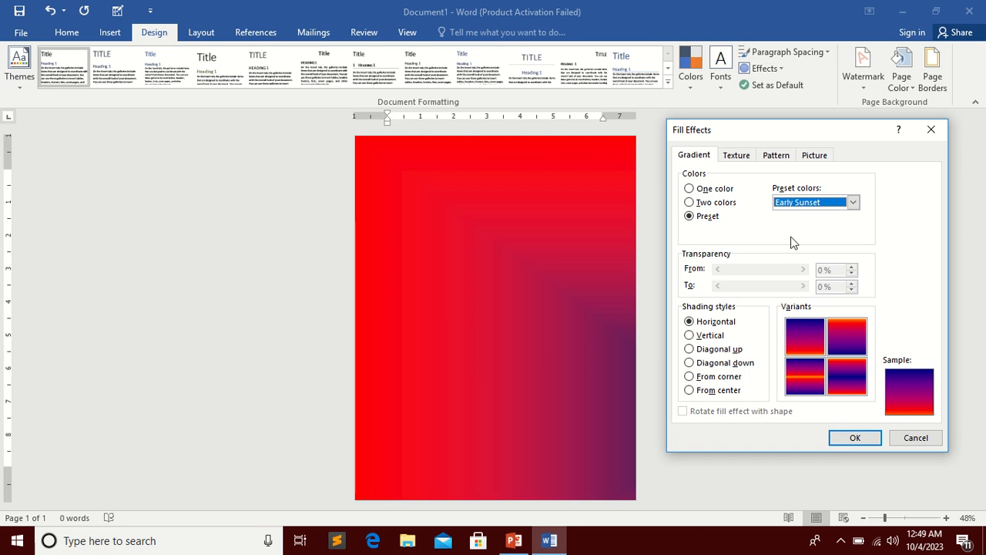
click(852, 202)
click(835, 222)
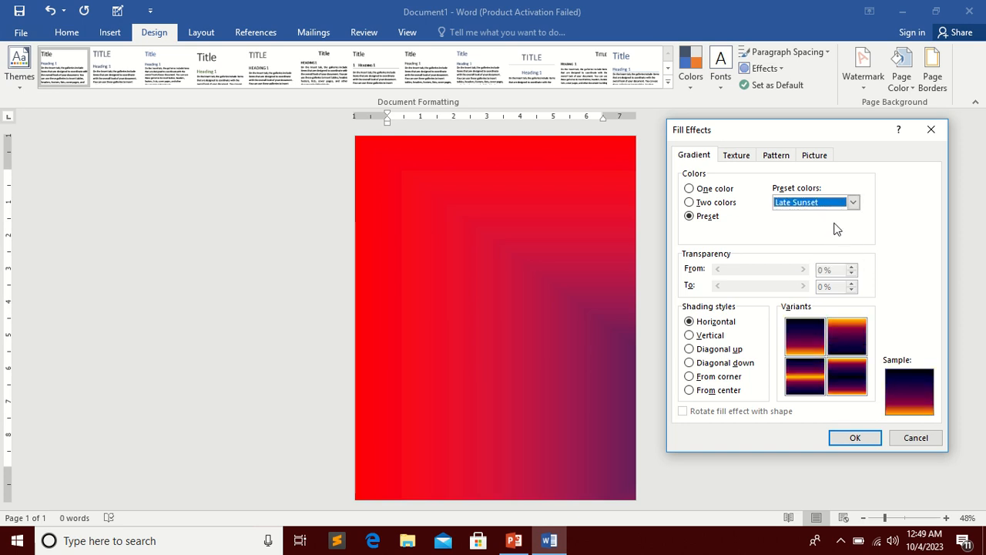
click(852, 203)
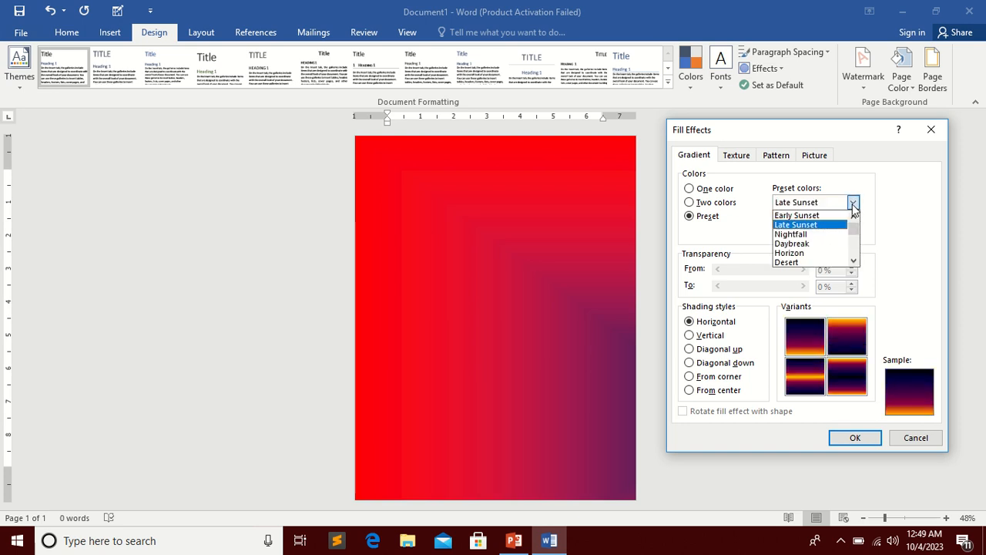
click(824, 235)
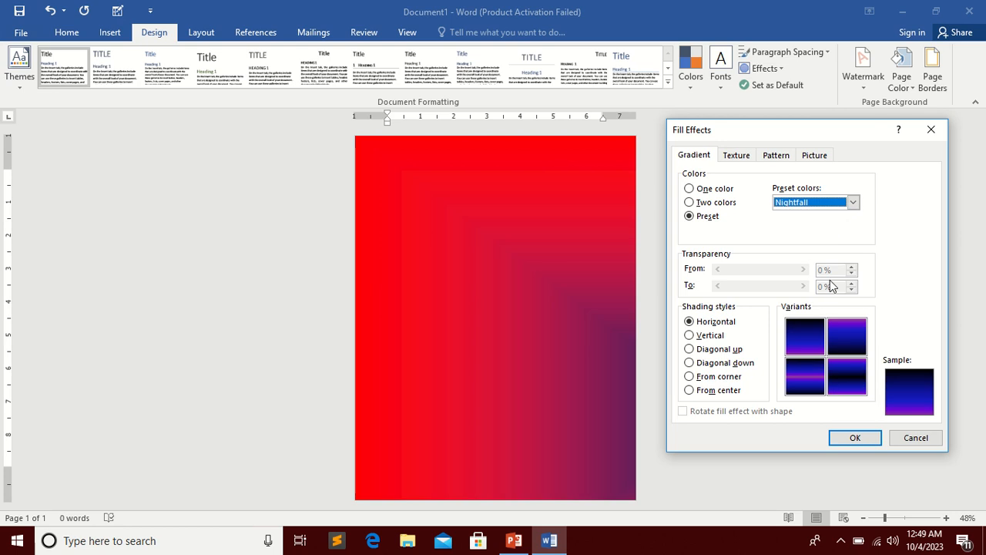
click(852, 203)
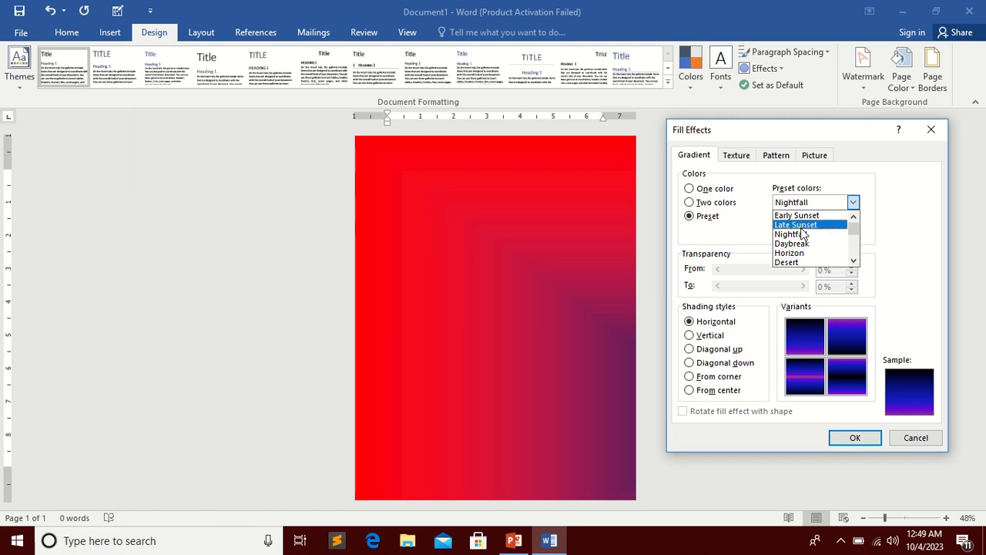
click(802, 216)
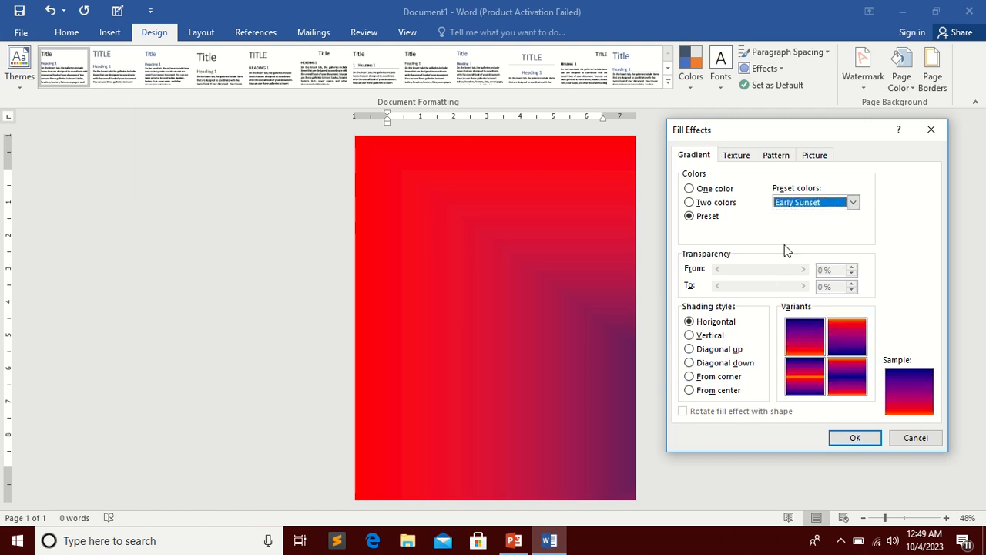
click(853, 202)
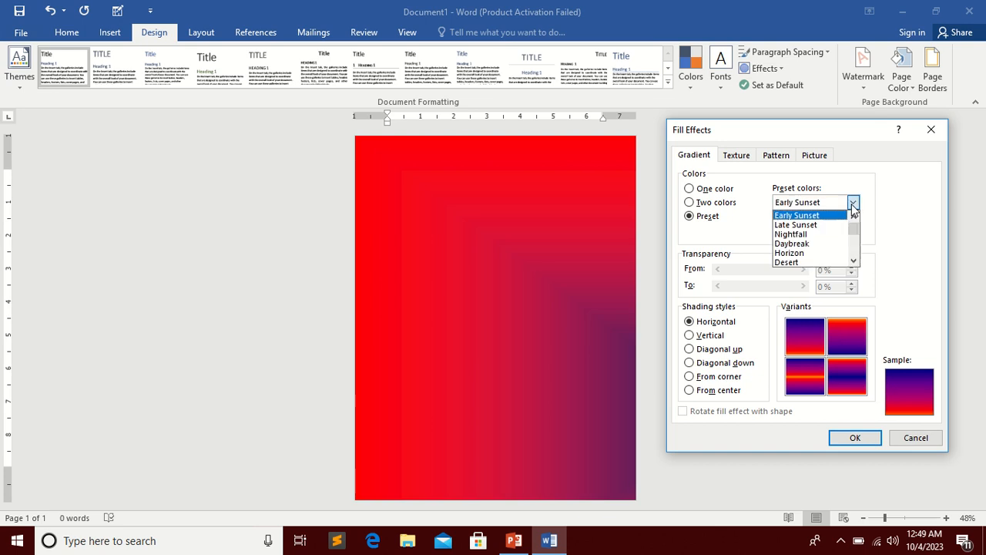
click(822, 237)
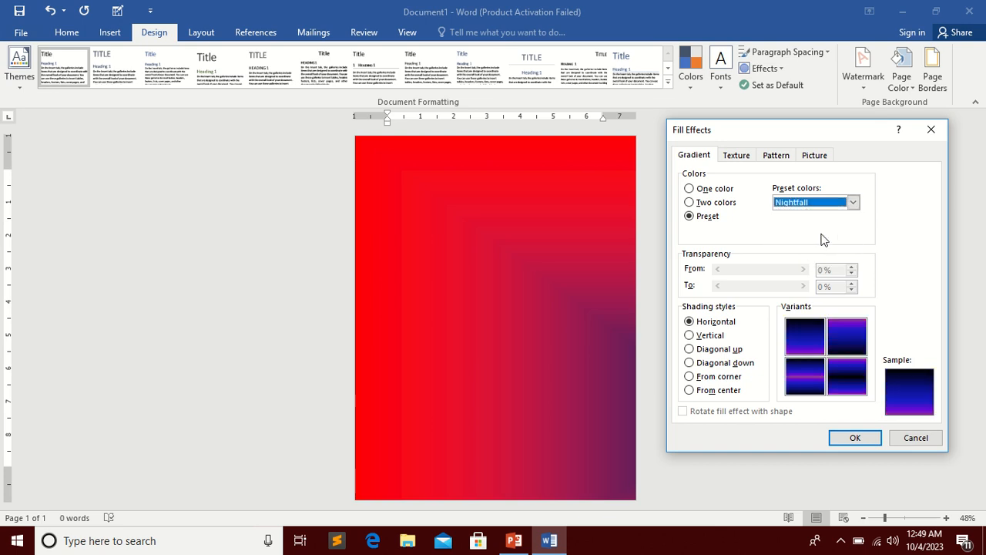
Apply the Nightfall gradient to the page with Diagonal up shading and the variant with a black diagonal band through the center.
click(689, 349)
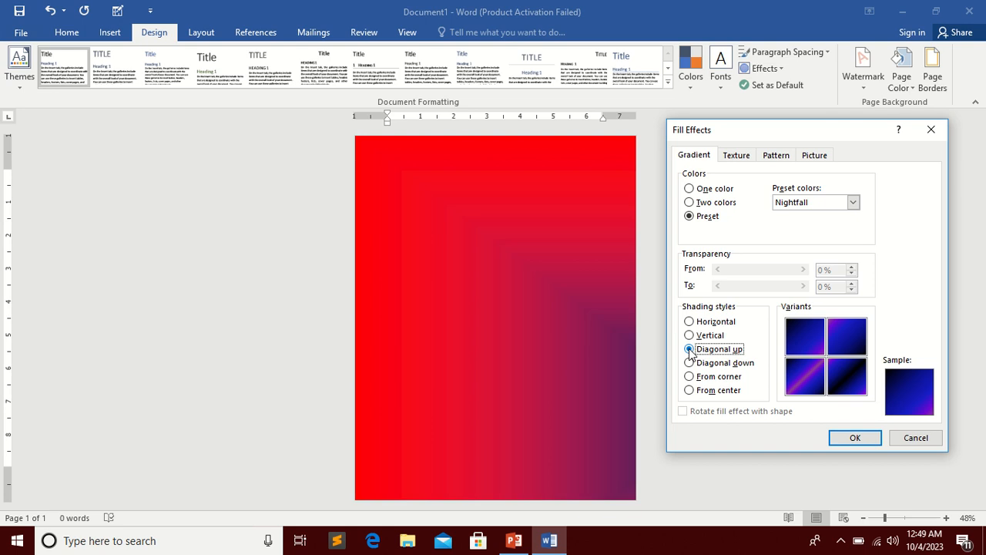
click(854, 376)
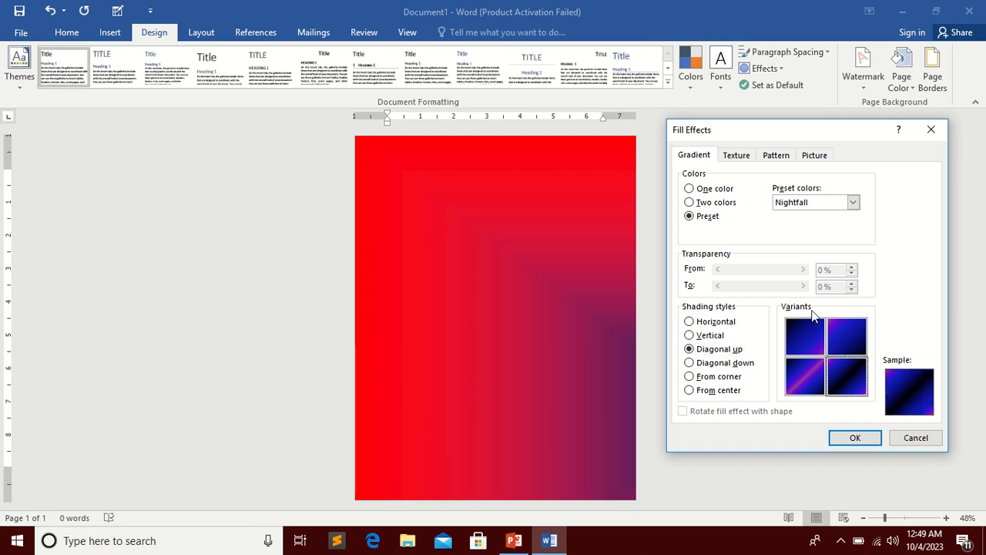
click(855, 439)
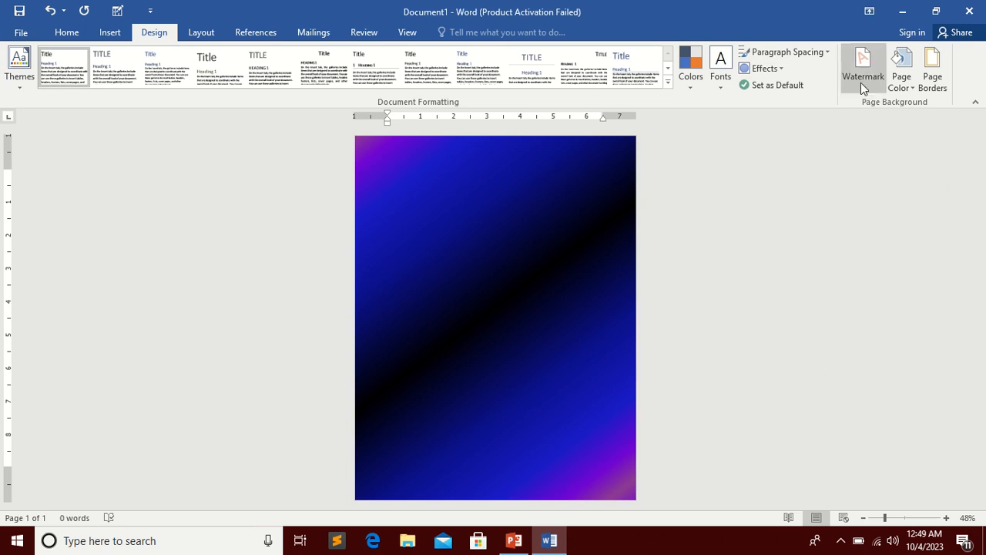
click(896, 74)
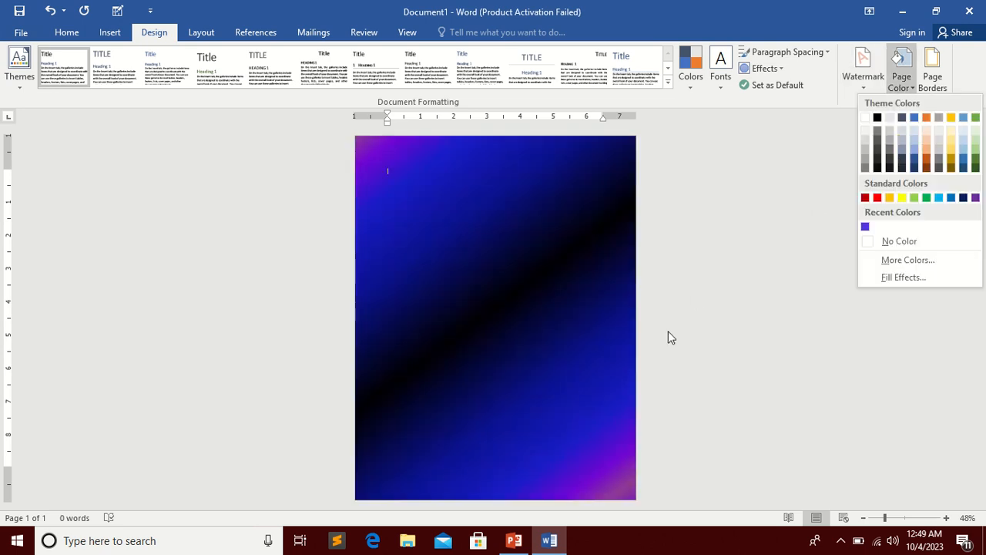
click(886, 279)
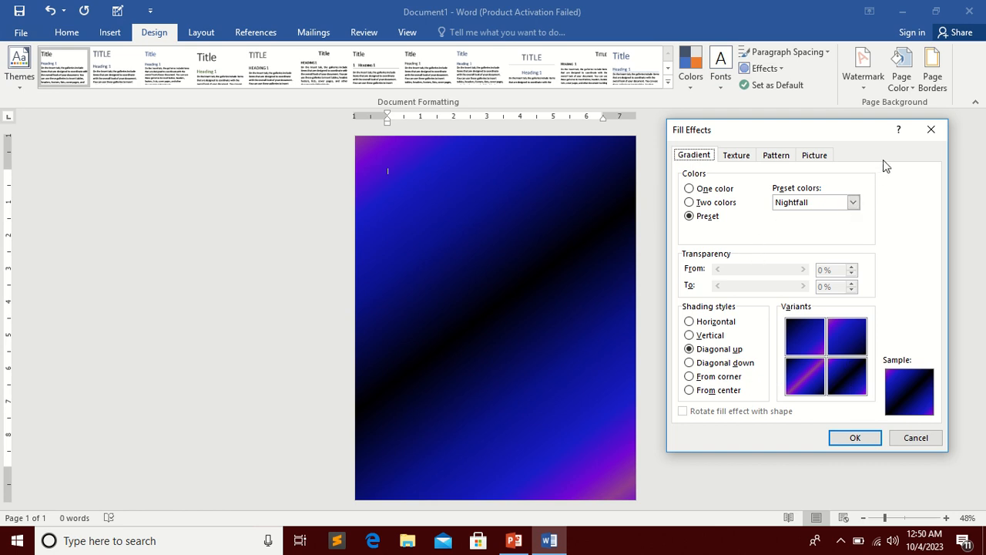
click(928, 133)
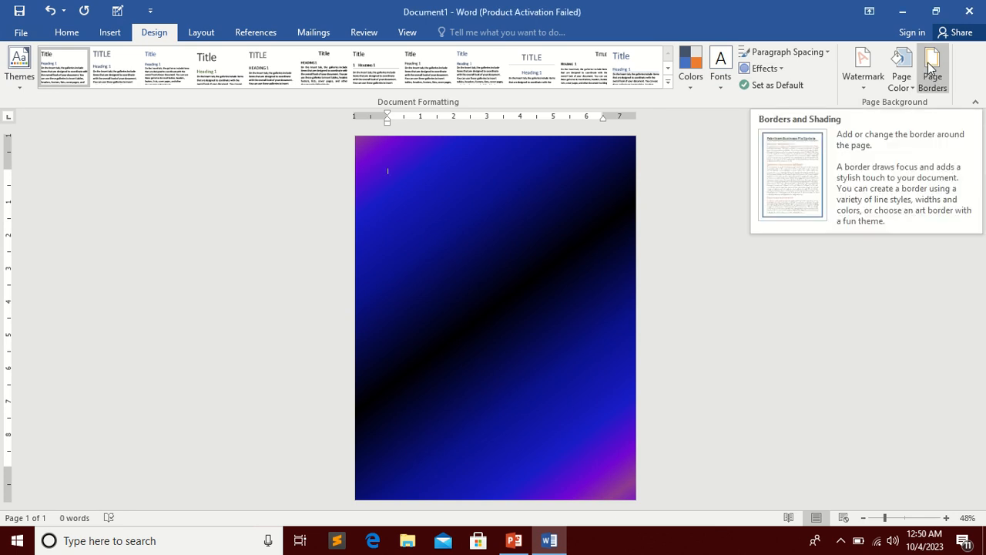
Remove the gradient background from the page by setting the page color to No Color.
mouse_move(304, 6)
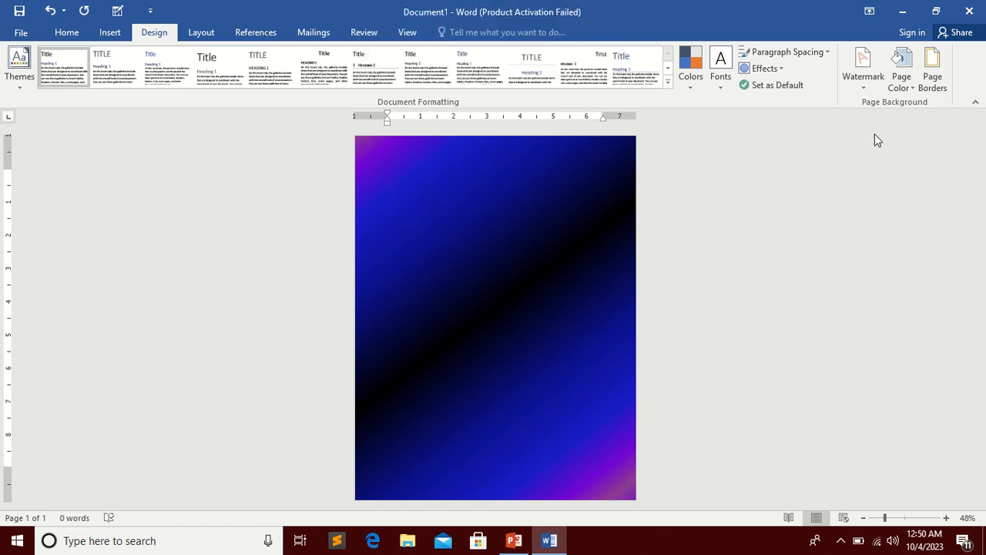
click(905, 91)
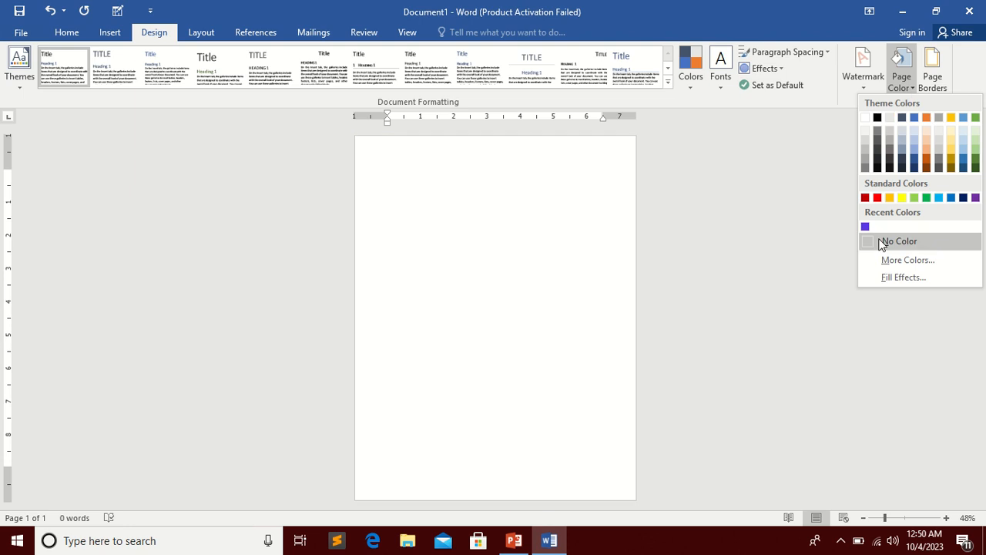
click(883, 244)
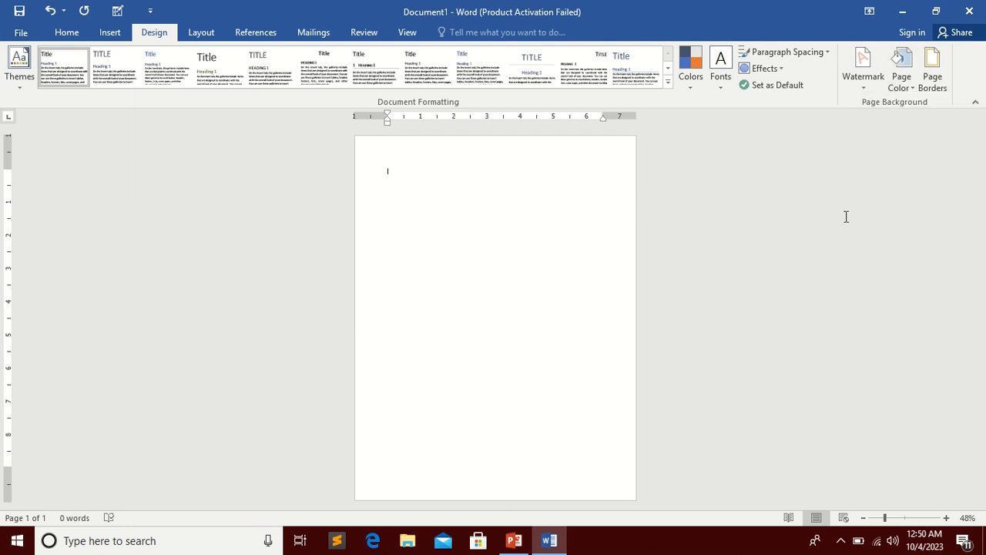
Choose a 3 pt thin-thick-thin line style for a page border around the whole document.
click(940, 85)
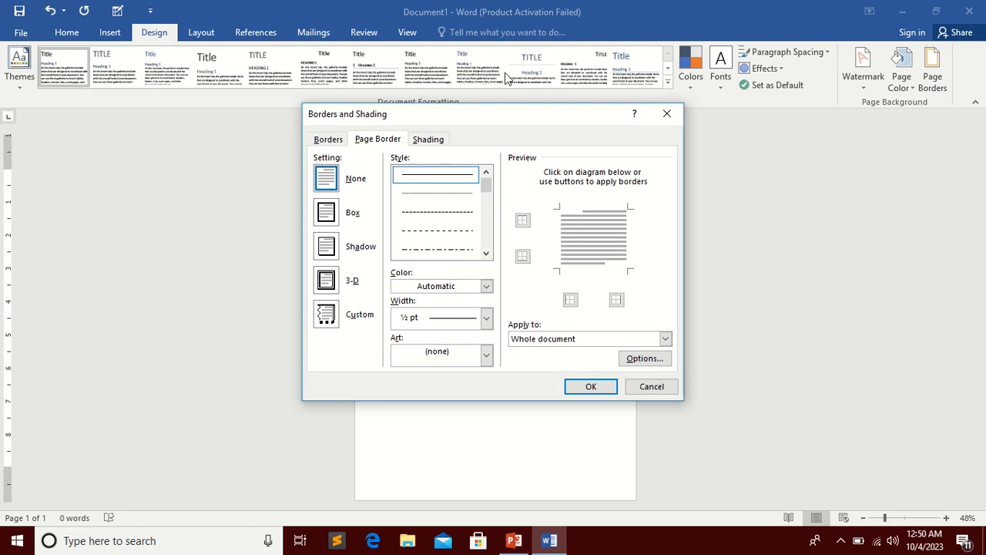
mouse_move(474, 123)
mouse_down()
mouse_move(530, 140)
mouse_move(736, 127)
mouse_move(827, 146)
mouse_move(815, 142)
mouse_up()
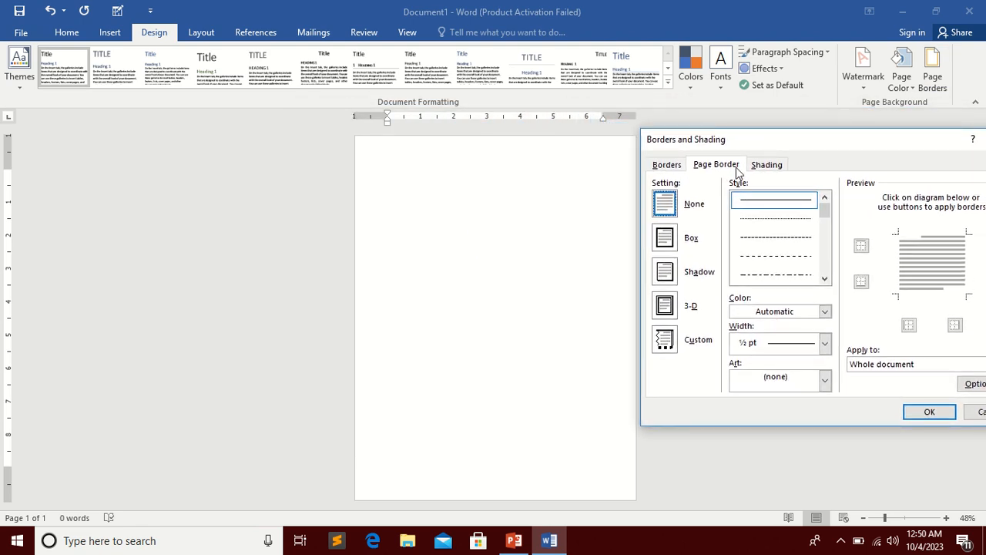
click(825, 278)
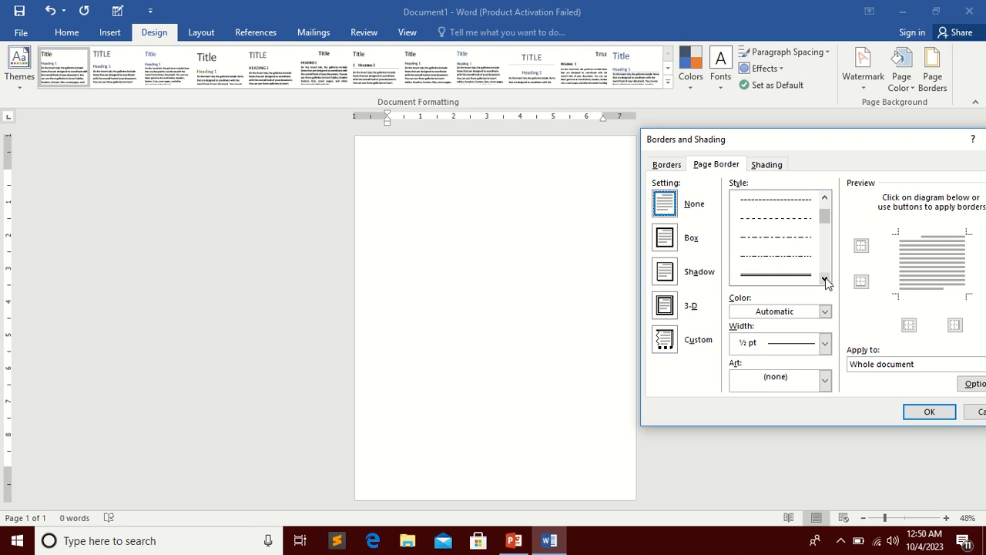
click(825, 279)
click(825, 279)
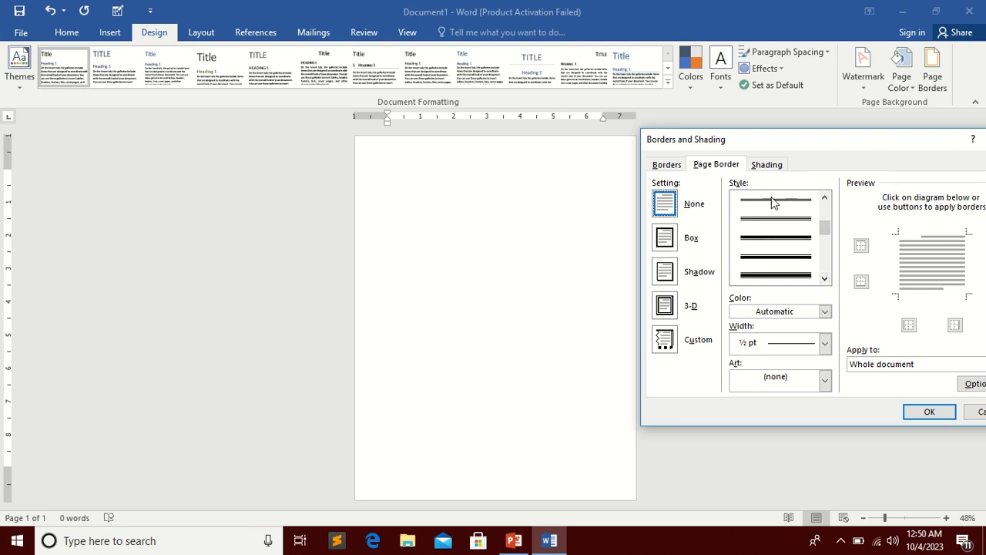
click(777, 275)
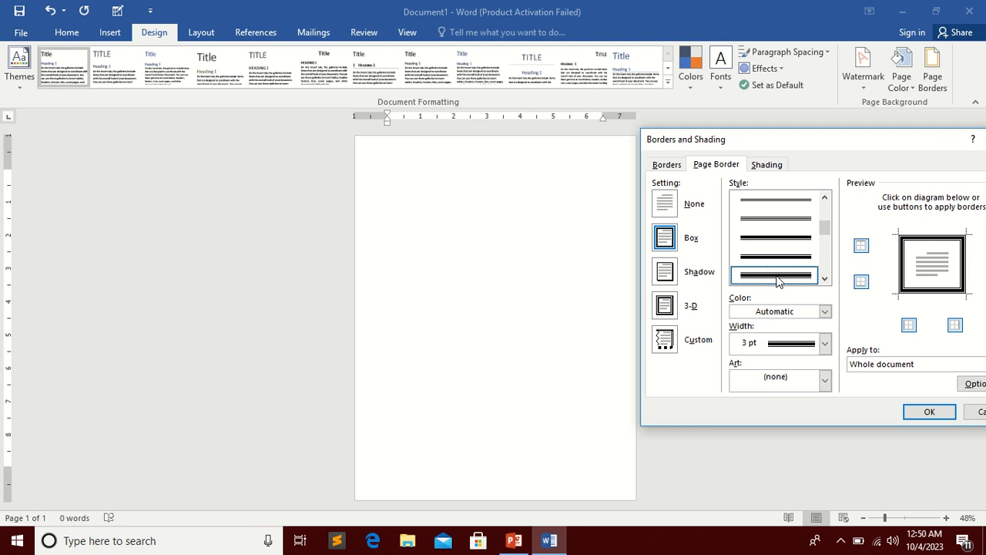
Remove the left side of the page border in the preview and add it back.
drag(814, 147, 807, 133)
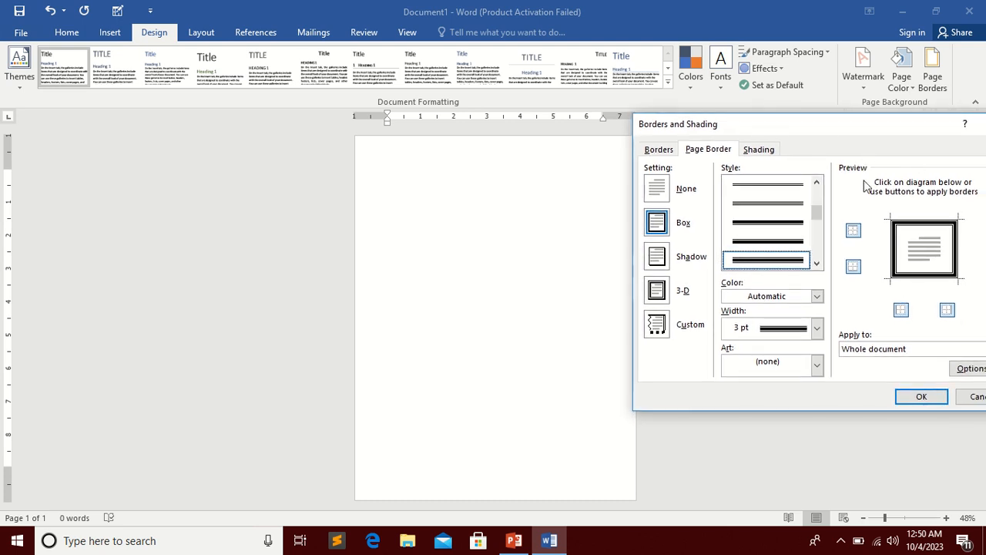
drag(859, 133, 833, 133)
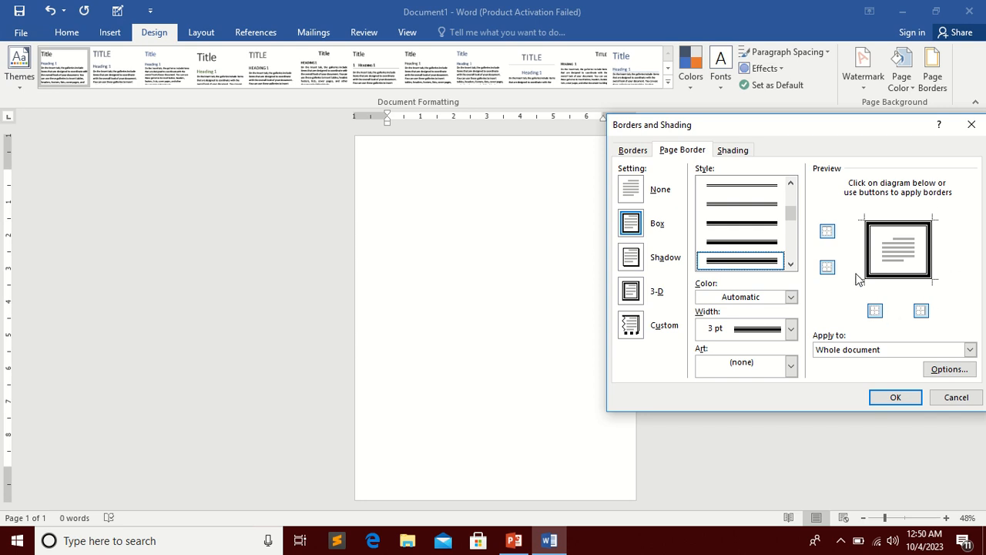
click(881, 315)
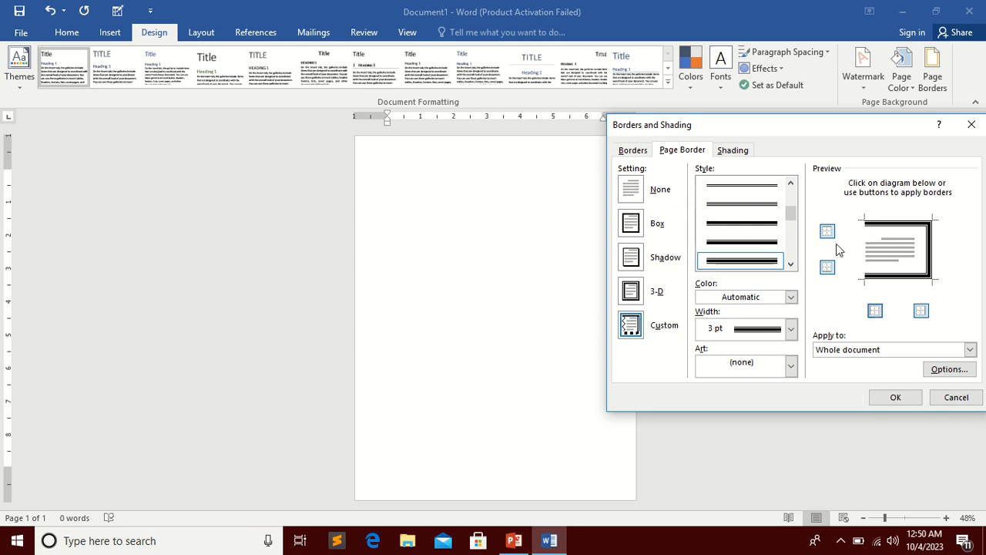
click(874, 311)
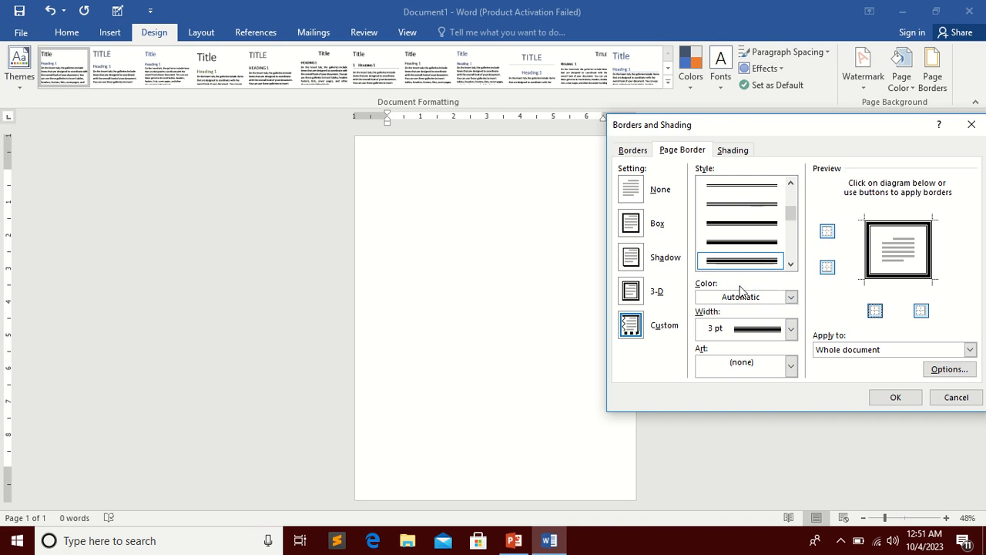
Set the page border line color to red and its width to 6 pt.
click(790, 298)
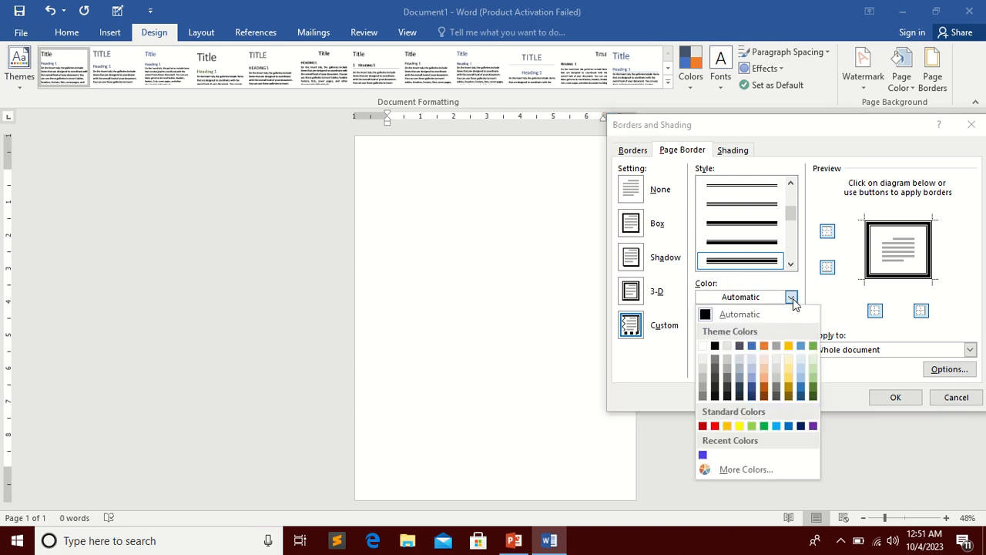
click(719, 426)
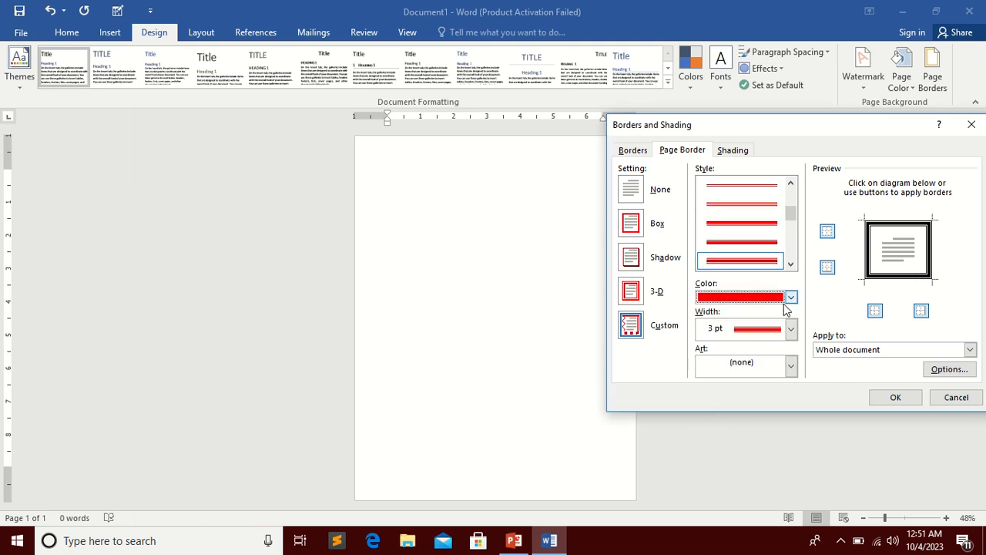
click(790, 331)
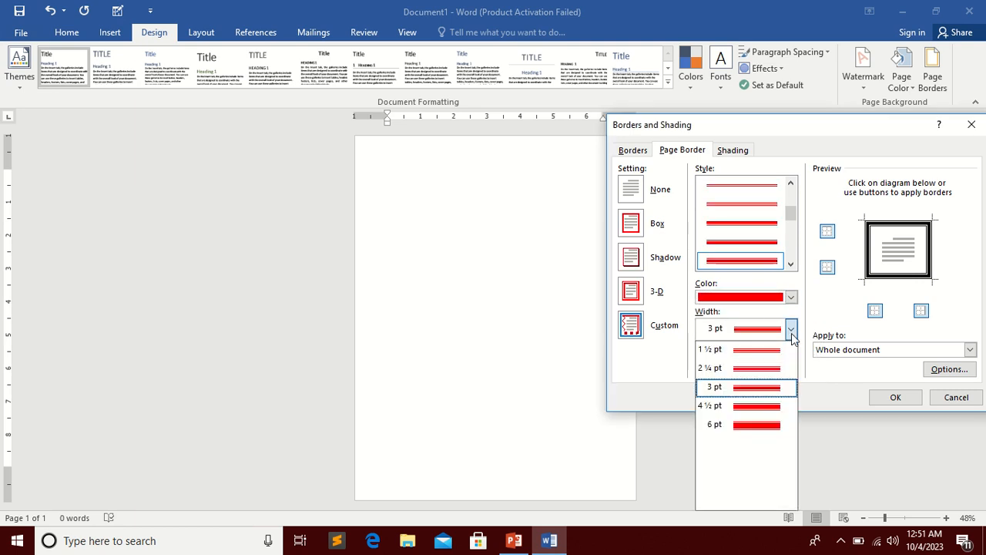
click(759, 426)
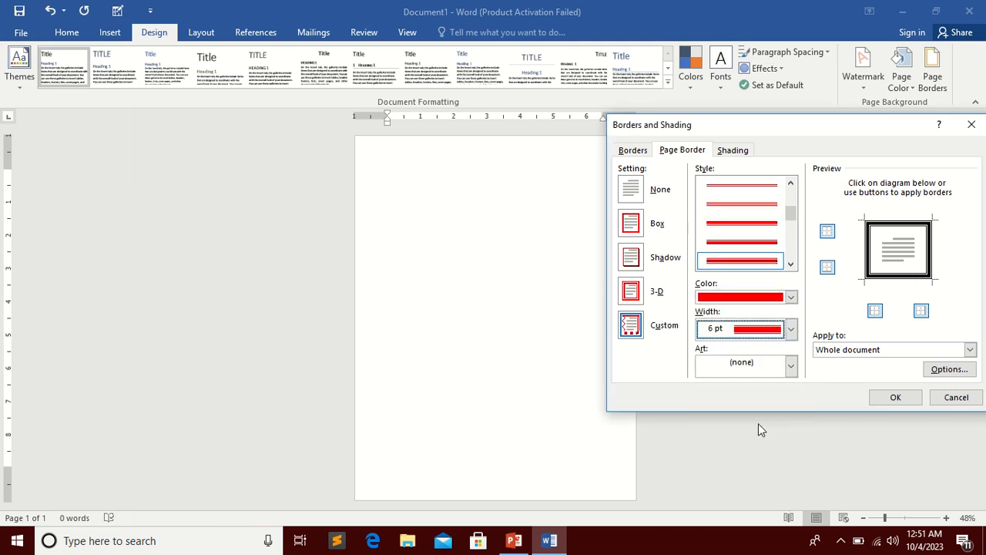
click(790, 333)
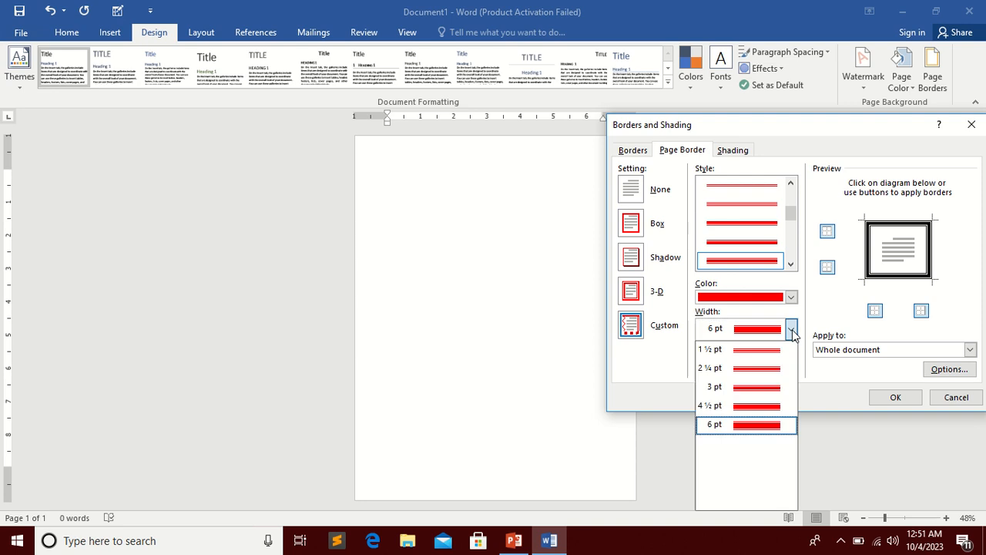
click(755, 425)
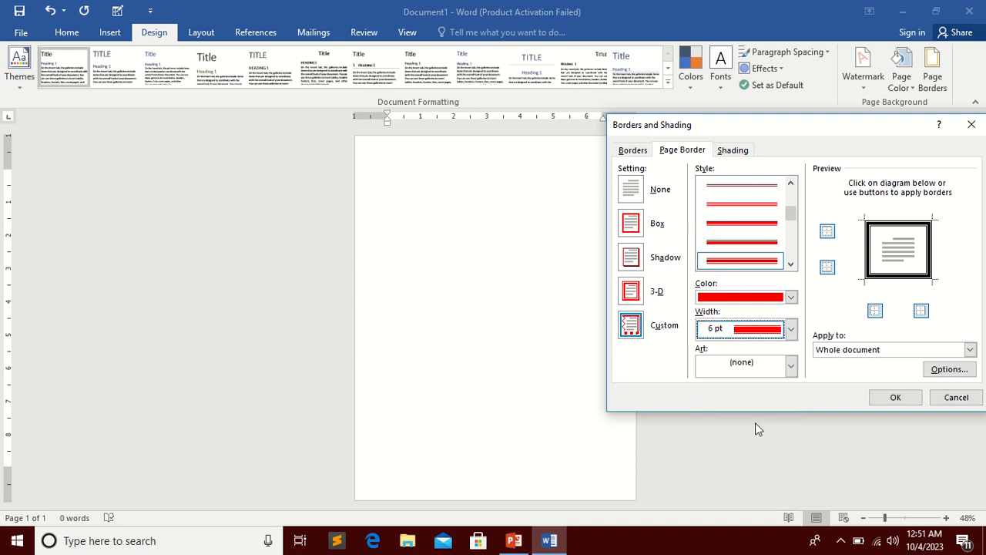
Reapply the red 6 pt line to all four sides of the page border and apply it to the whole document.
click(881, 311)
click(881, 311)
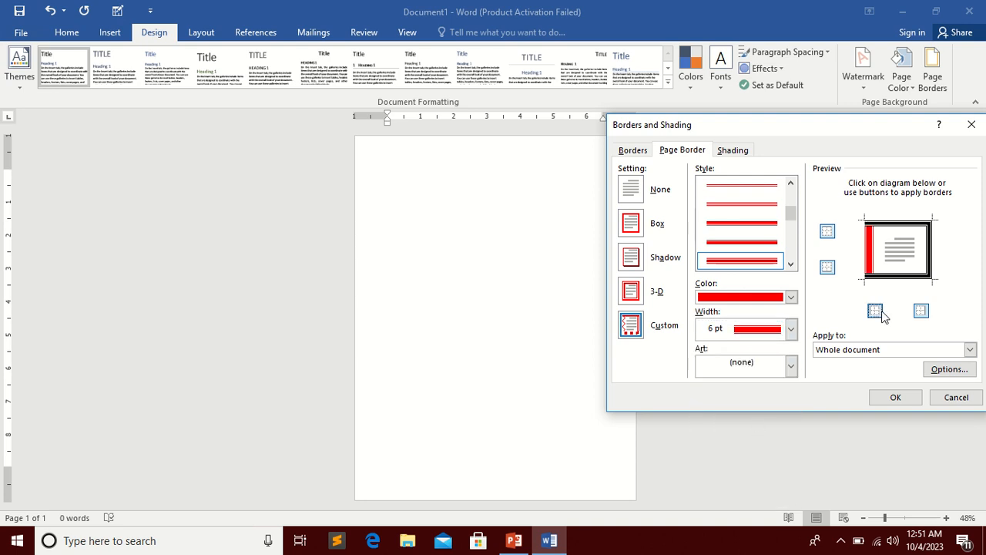
click(921, 312)
click(921, 311)
click(826, 267)
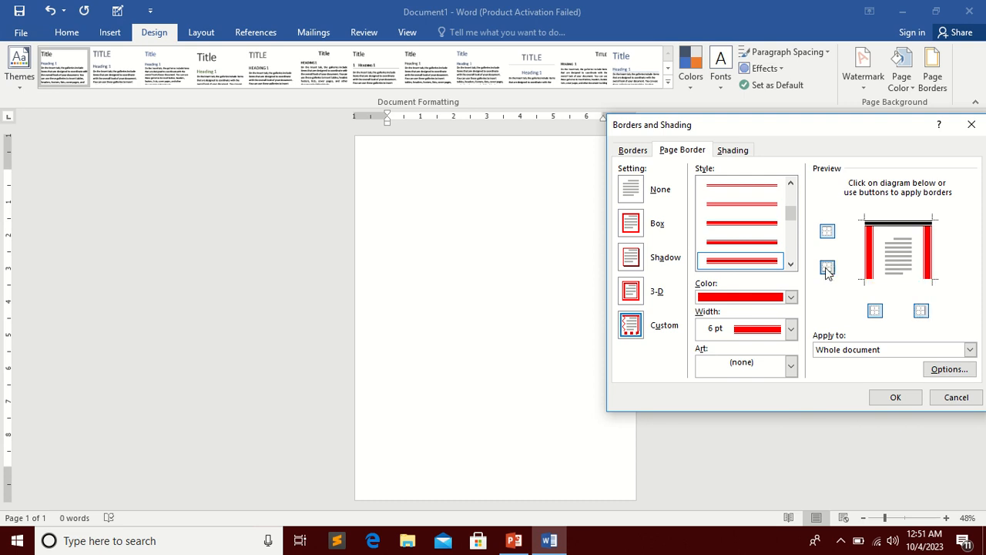
click(826, 267)
click(826, 233)
click(826, 233)
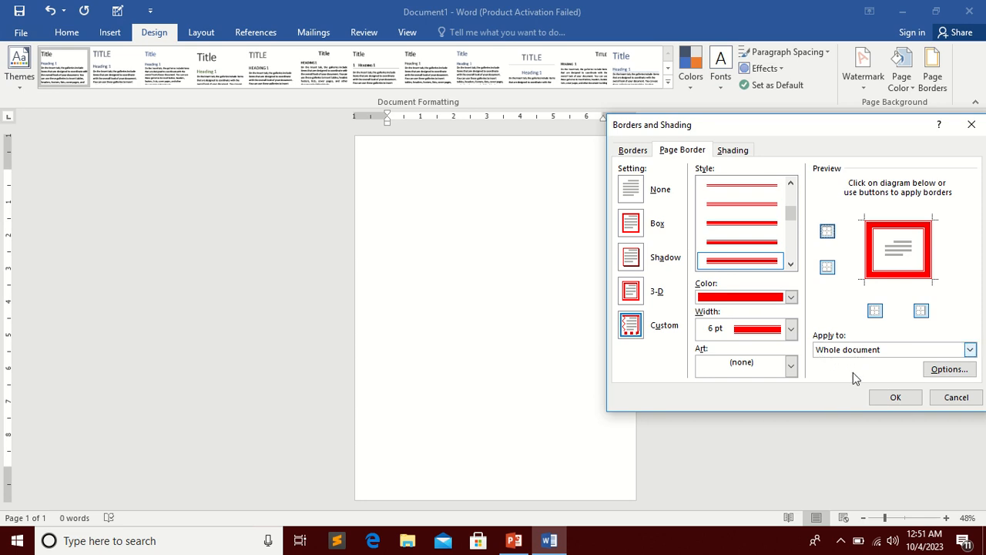
click(894, 399)
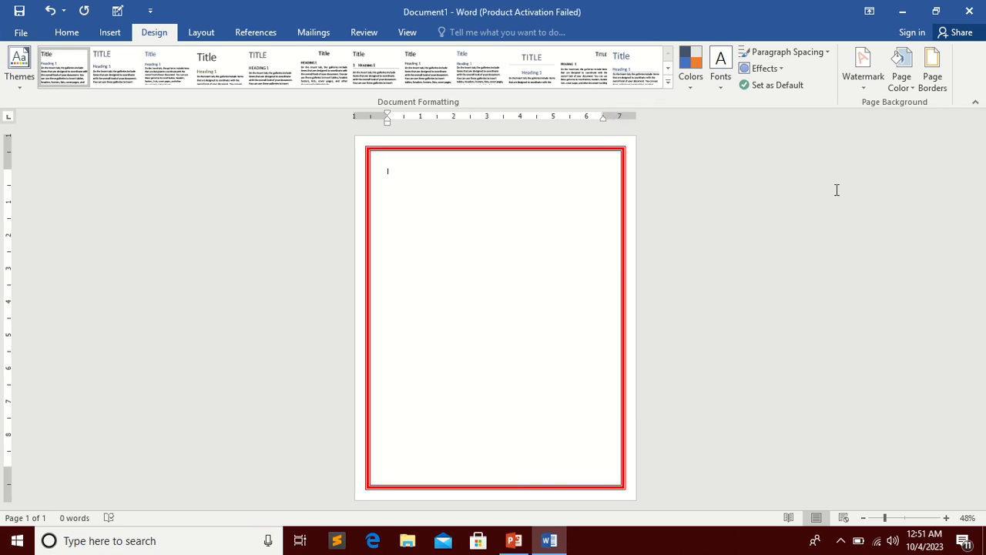
Apply the Shadow setting to the red page border.
click(935, 84)
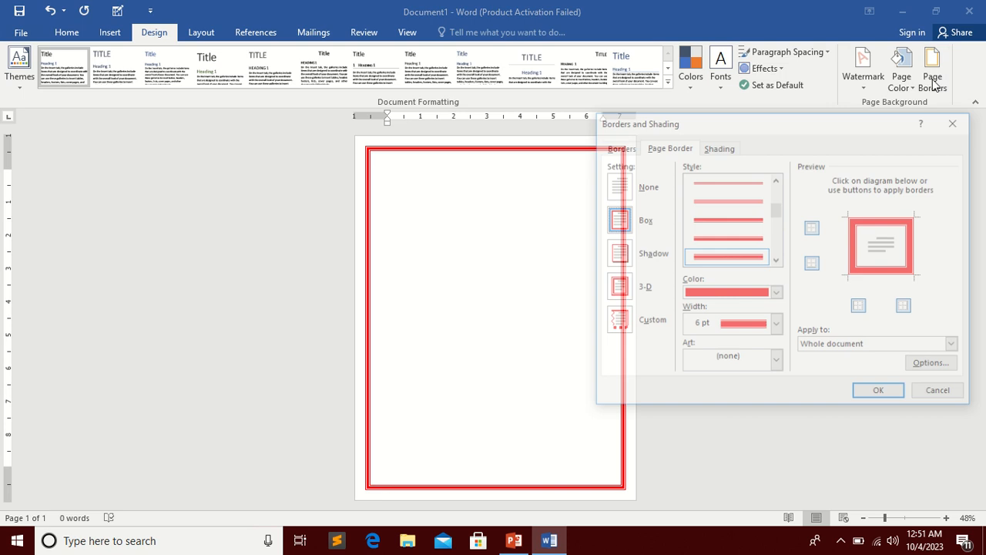
click(624, 260)
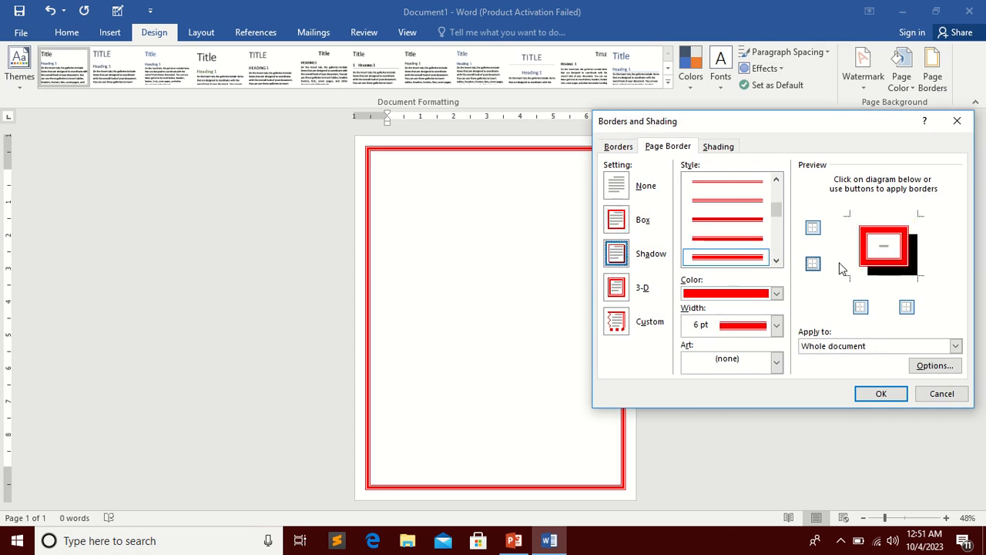
click(881, 395)
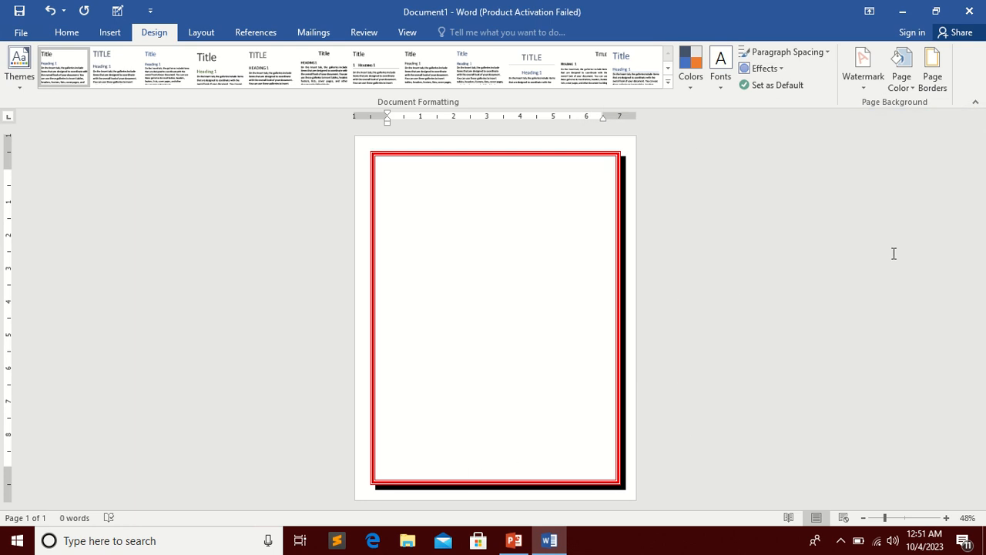
Switch the red page border to the 3-D setting.
click(930, 73)
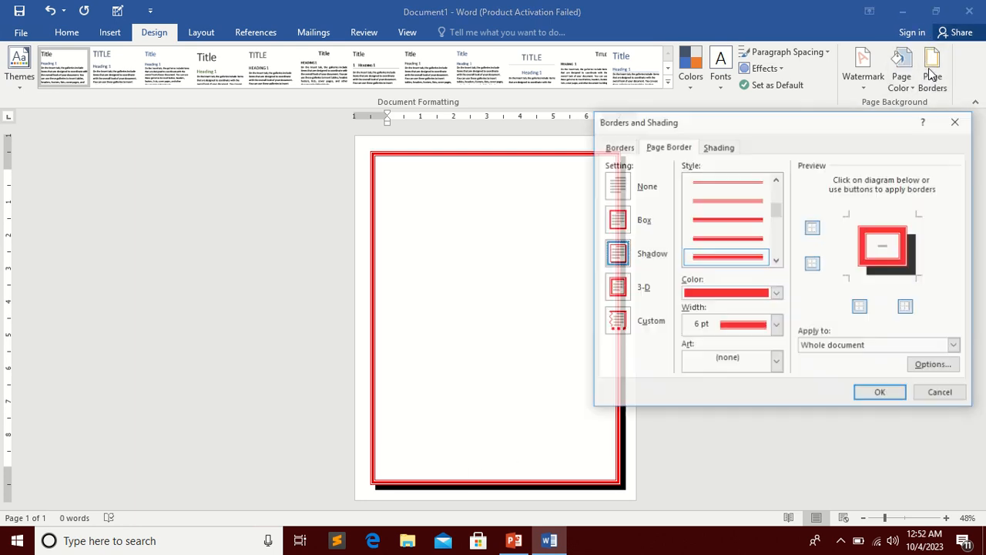
drag(810, 122, 851, 126)
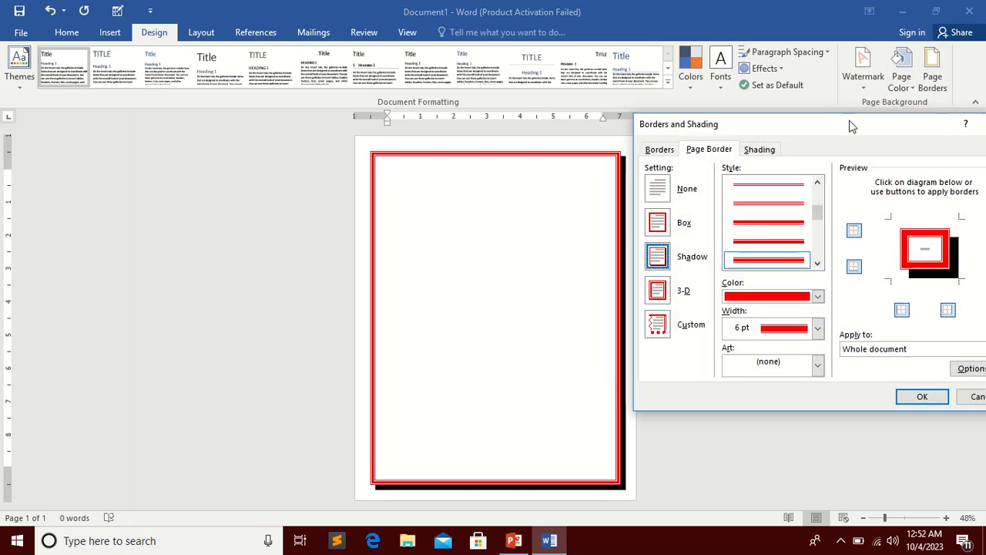
click(671, 296)
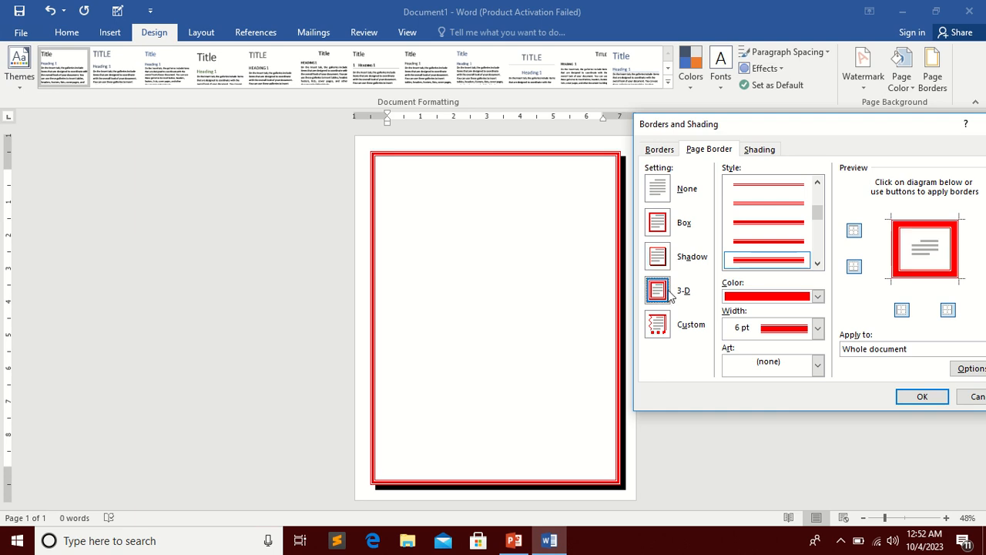
click(903, 401)
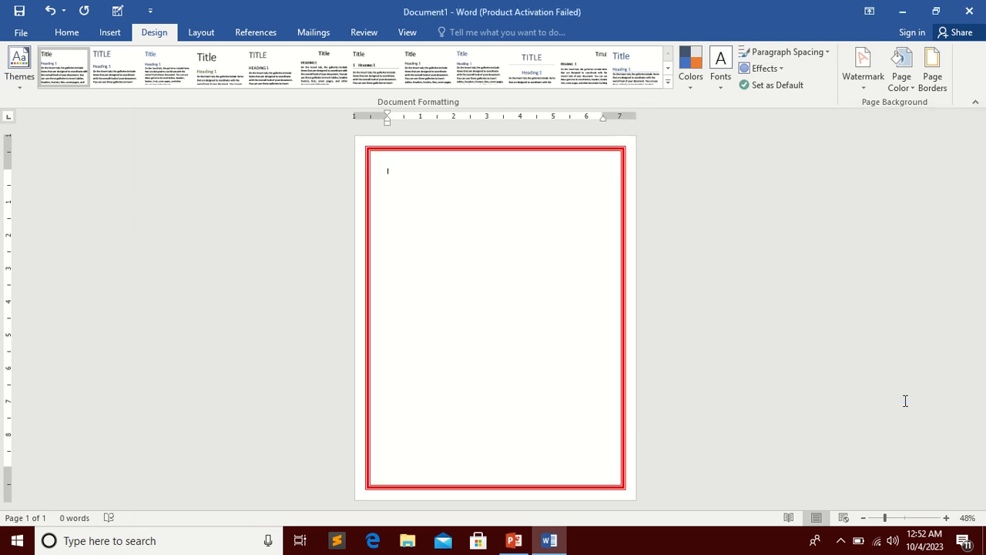
Apply the red apple art as the page border for the whole document.
click(931, 79)
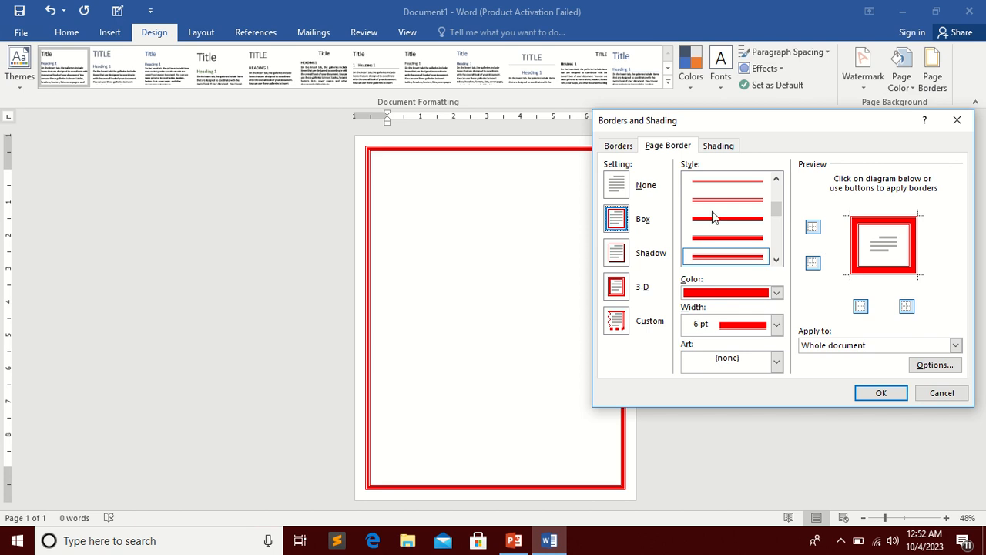
click(777, 362)
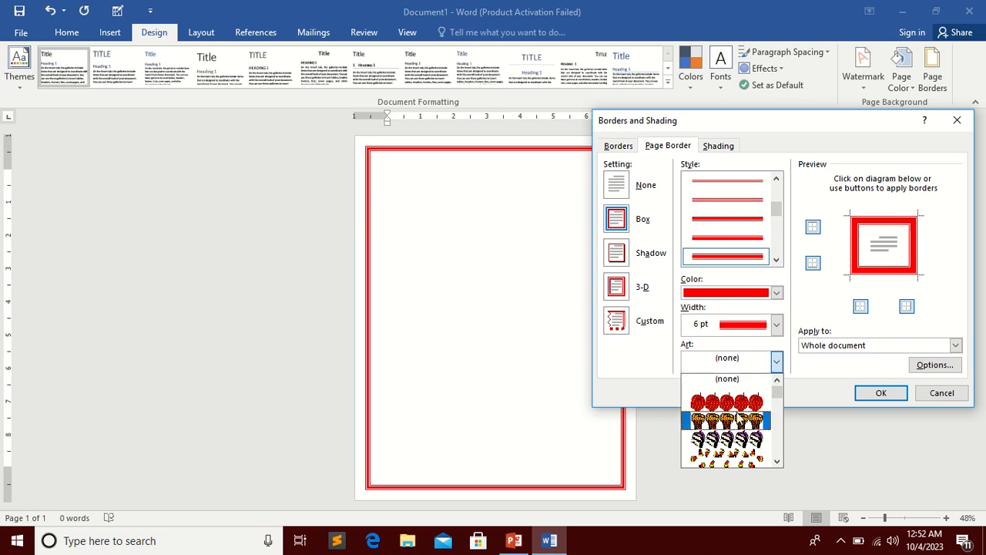
click(739, 402)
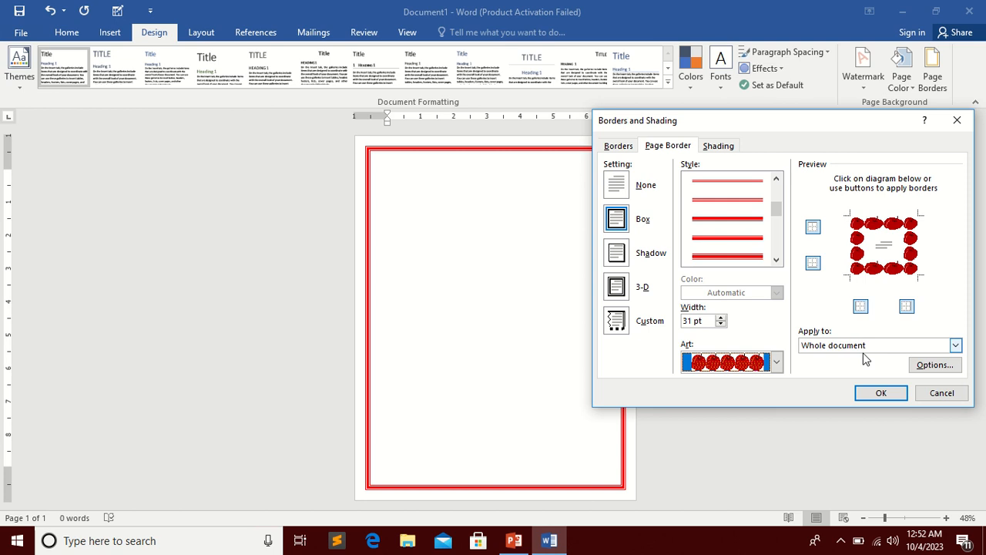
click(879, 394)
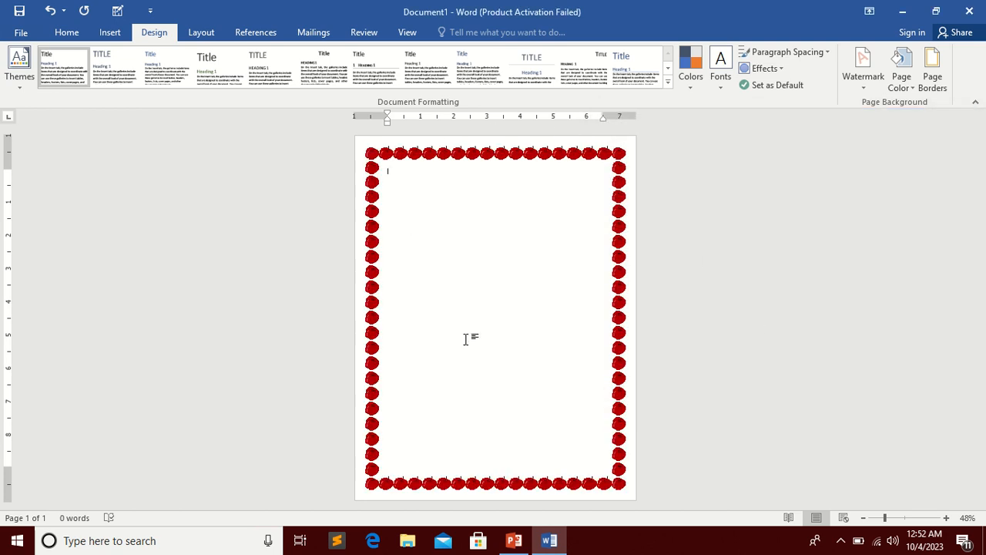
Change the page border art to the cake slice design for the whole document.
click(934, 83)
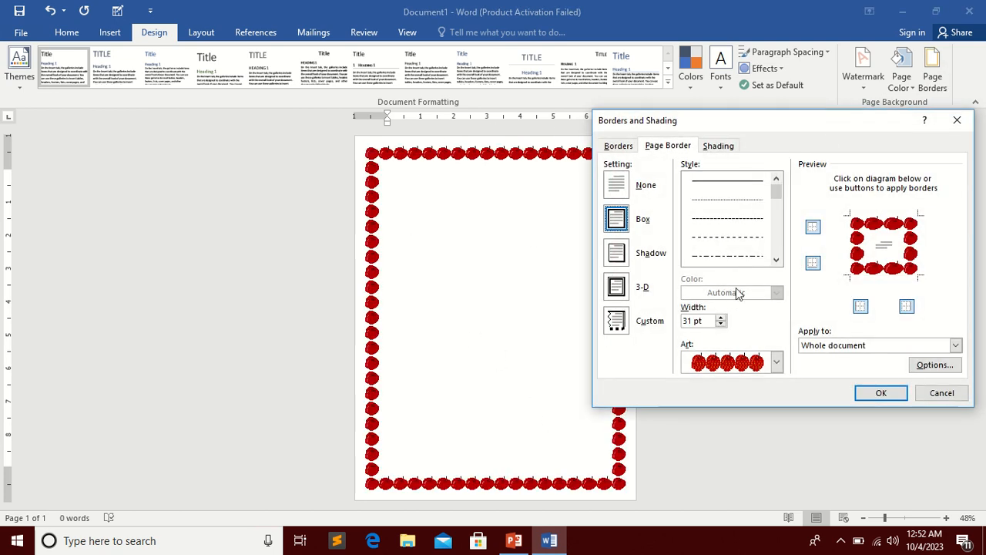
click(776, 365)
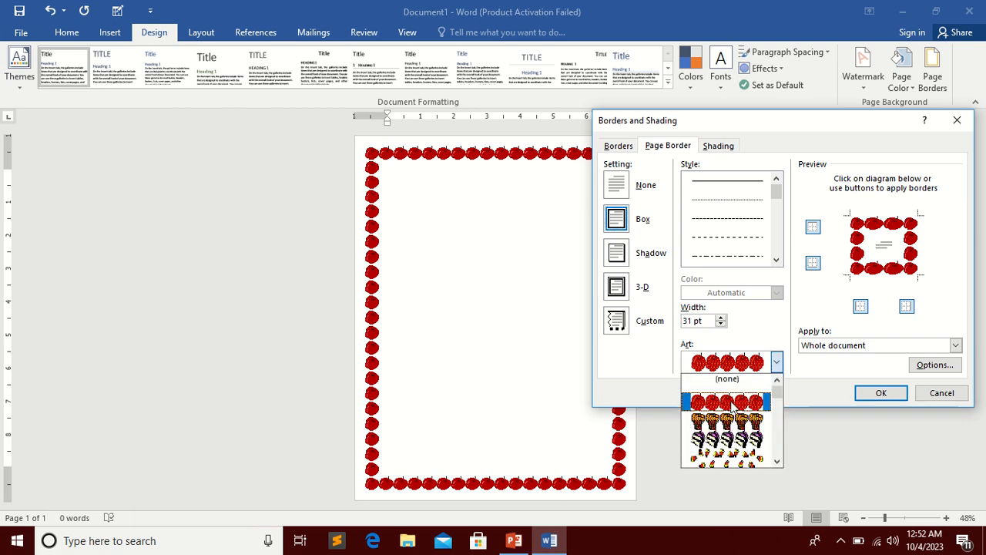
click(732, 438)
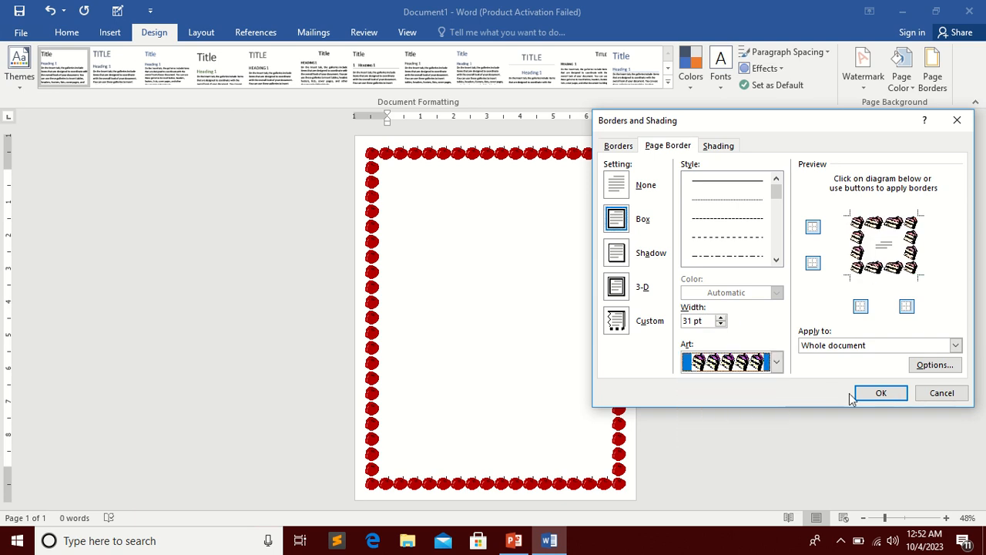
click(879, 394)
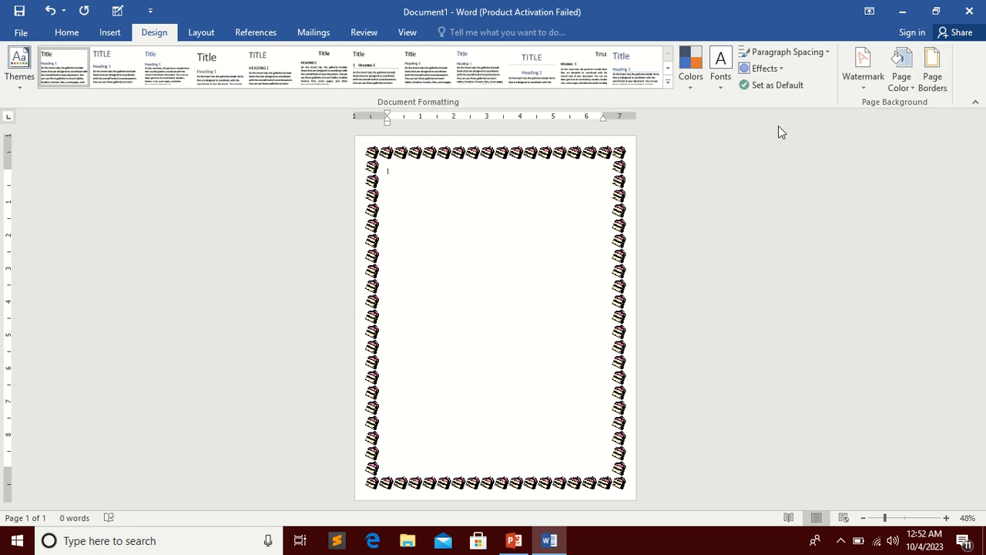
Insert a Next Page section break to start a new section on a second page.
click(195, 44)
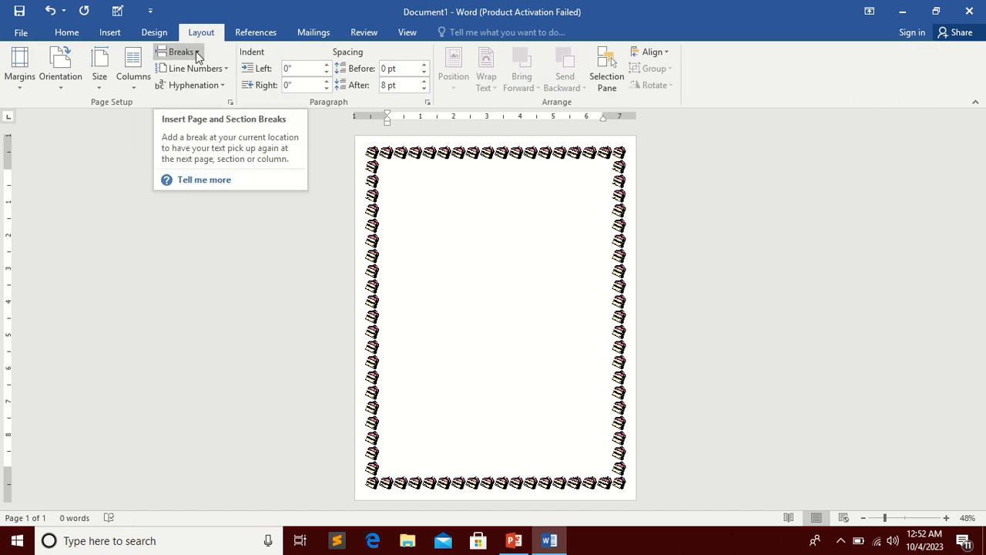
click(196, 54)
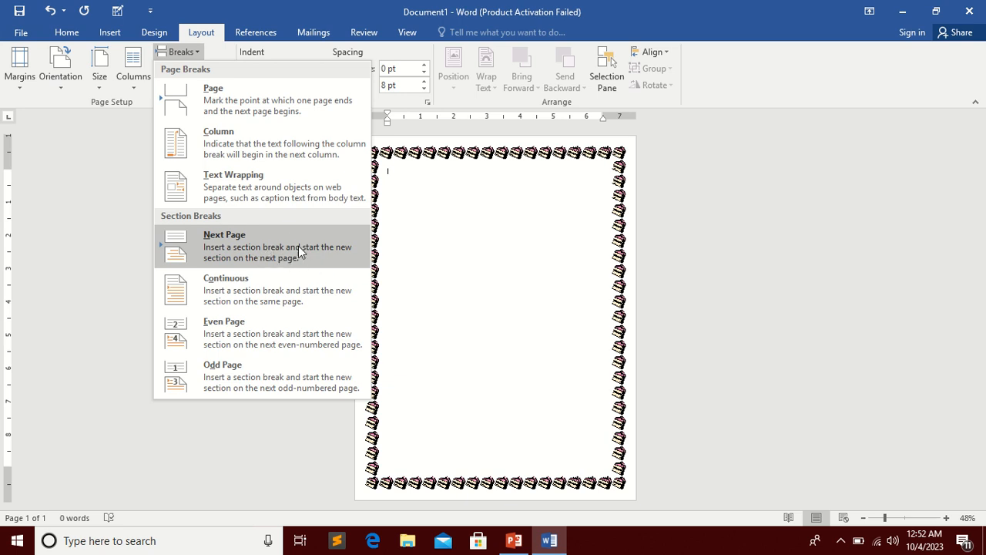
click(243, 253)
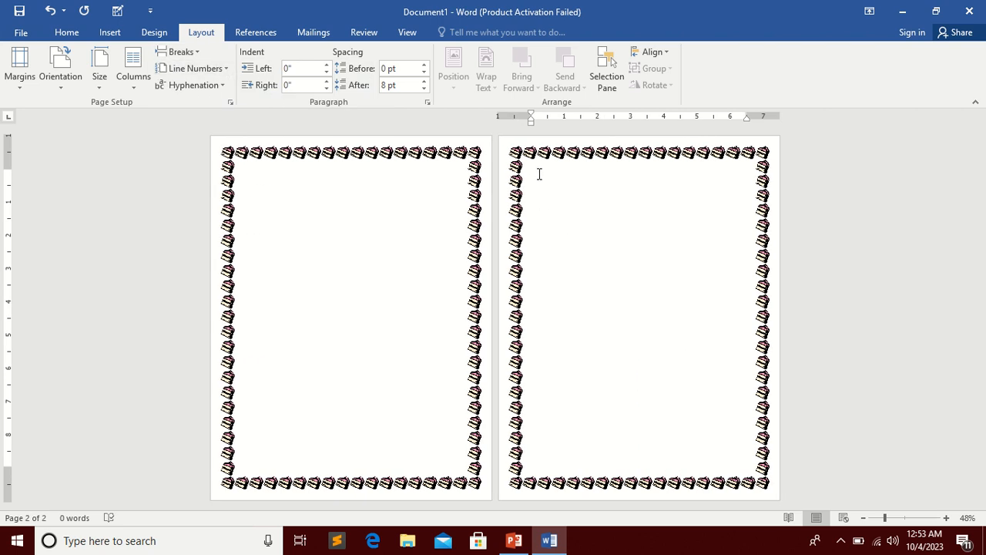
Apply the orange cupcake art border to the second page only, limiting it to This section.
click(153, 30)
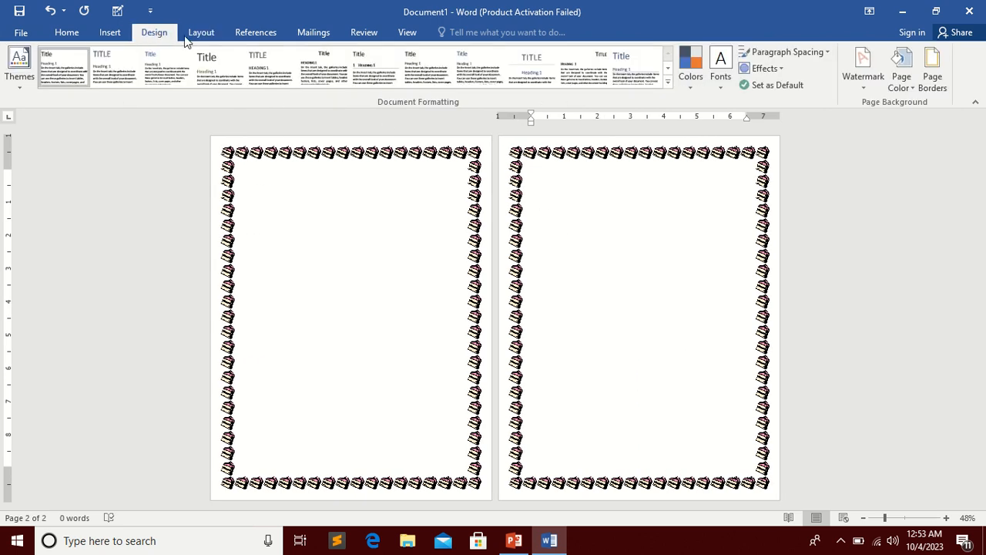
click(923, 84)
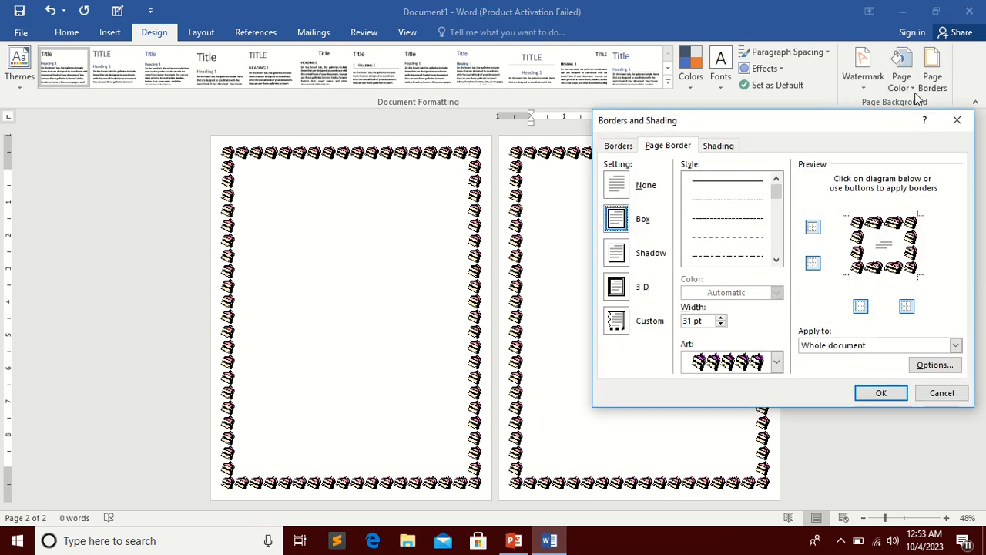
click(776, 362)
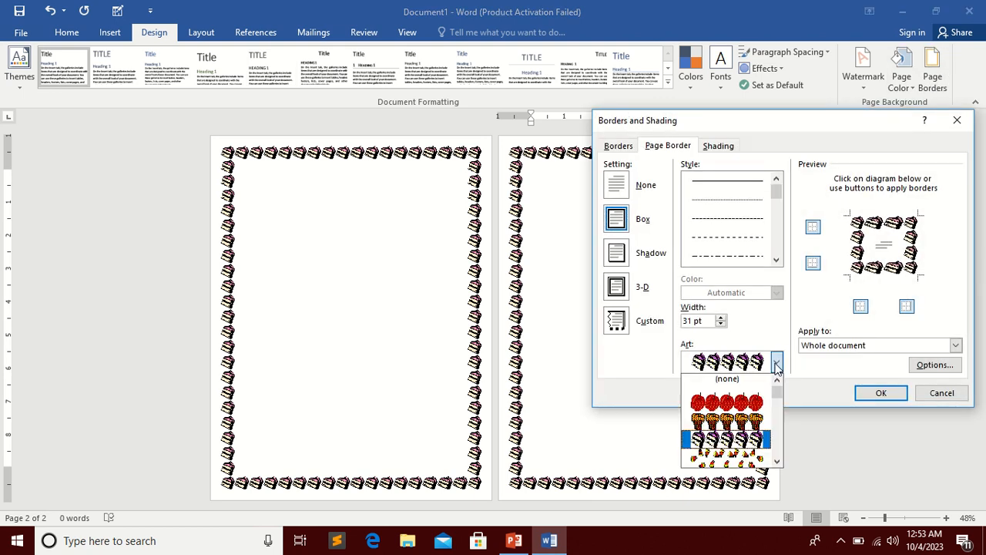
click(729, 421)
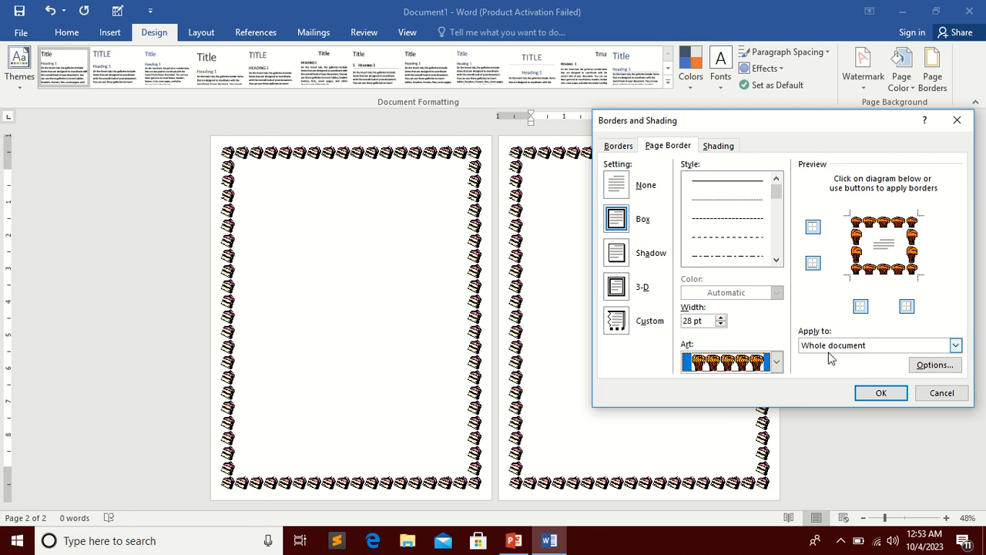
click(956, 347)
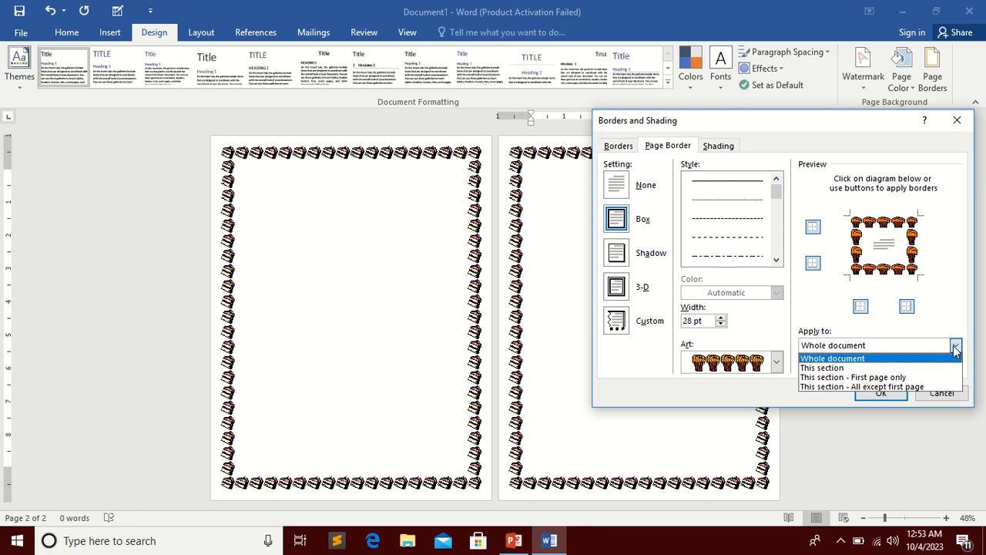
click(905, 369)
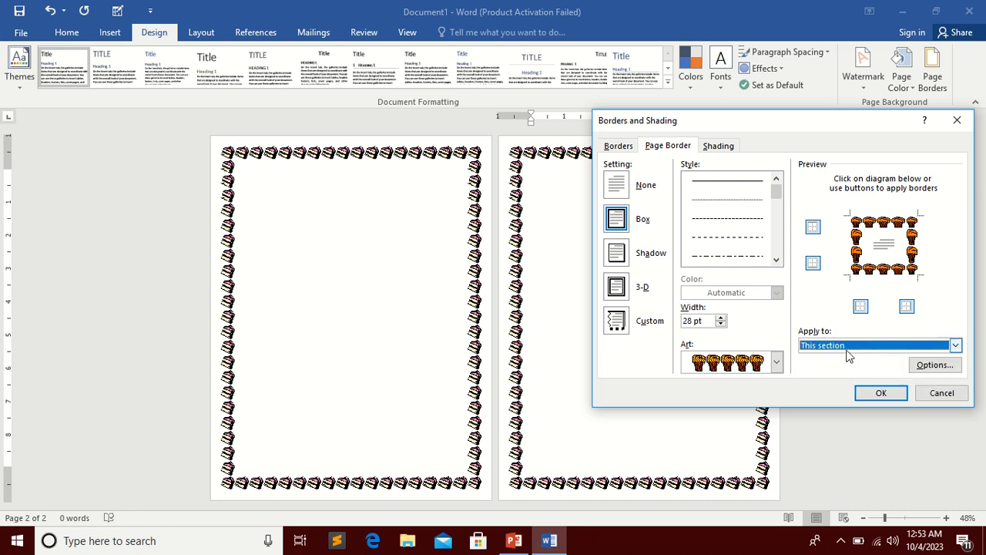
click(869, 396)
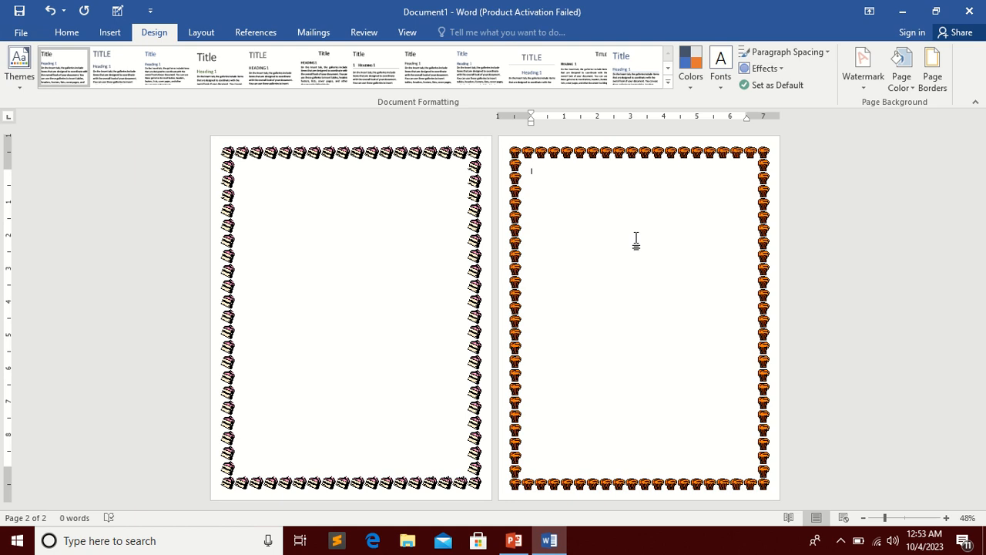
Insert a Next Page section break after the second page to start a new section on a third page.
click(202, 34)
click(192, 55)
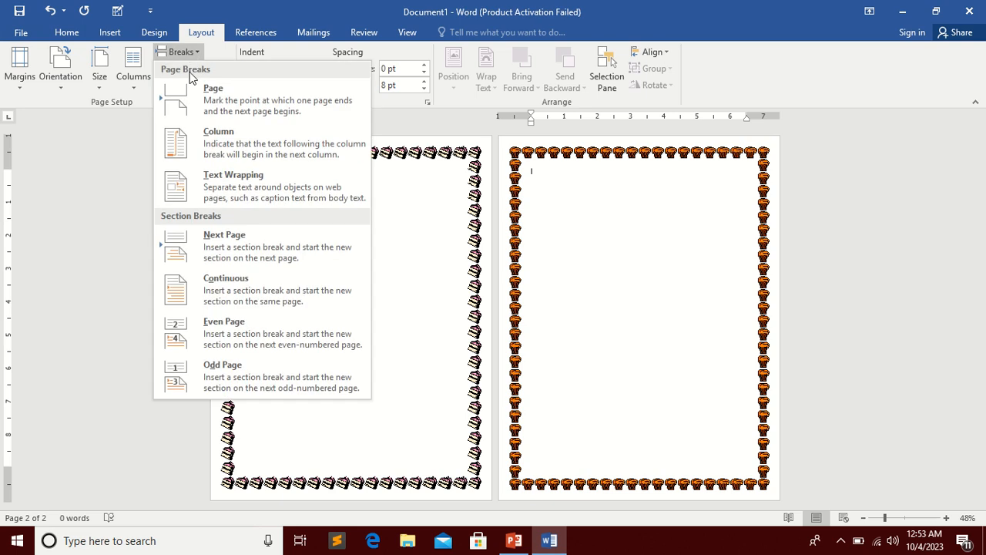
click(238, 243)
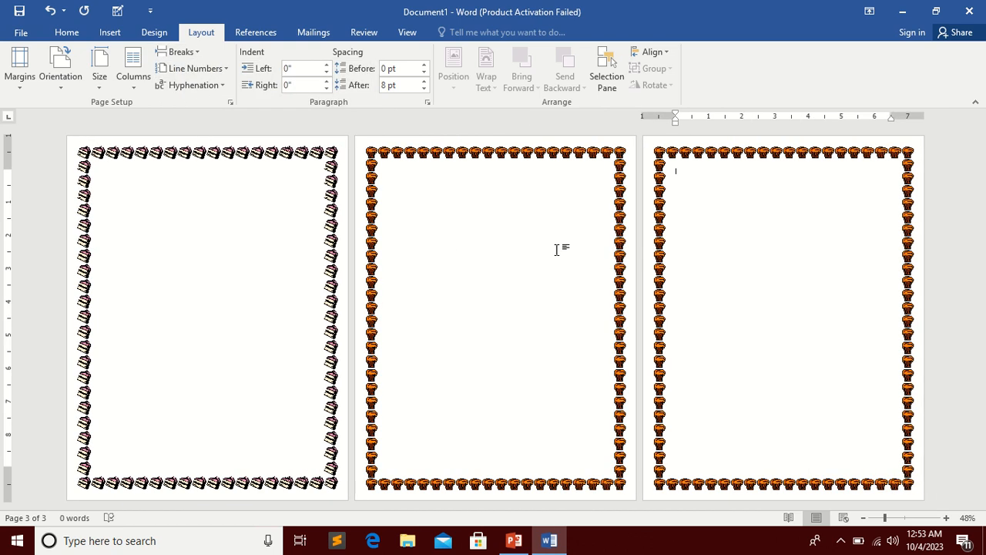
Apply the red apple art border to the third page only, limiting it to This section.
click(683, 165)
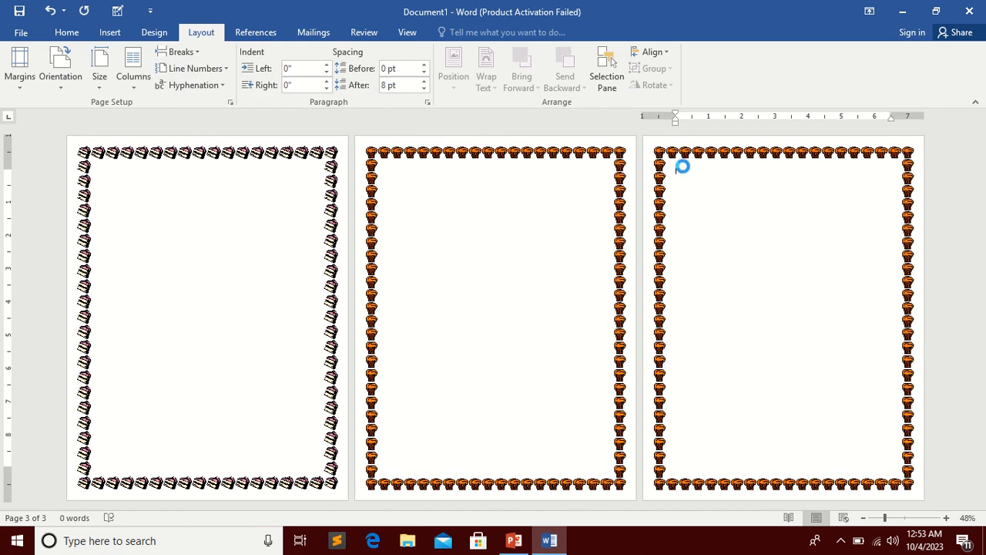
click(154, 32)
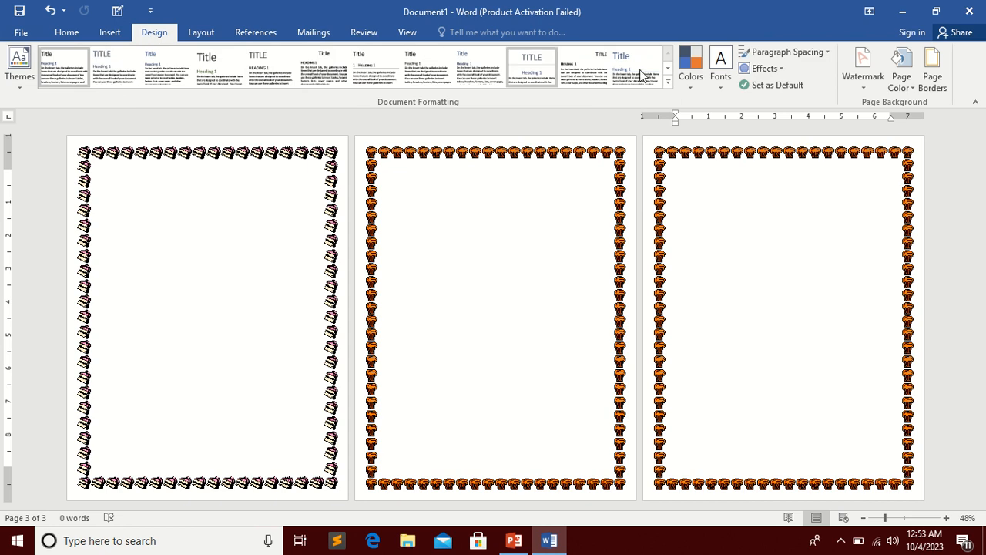
click(929, 81)
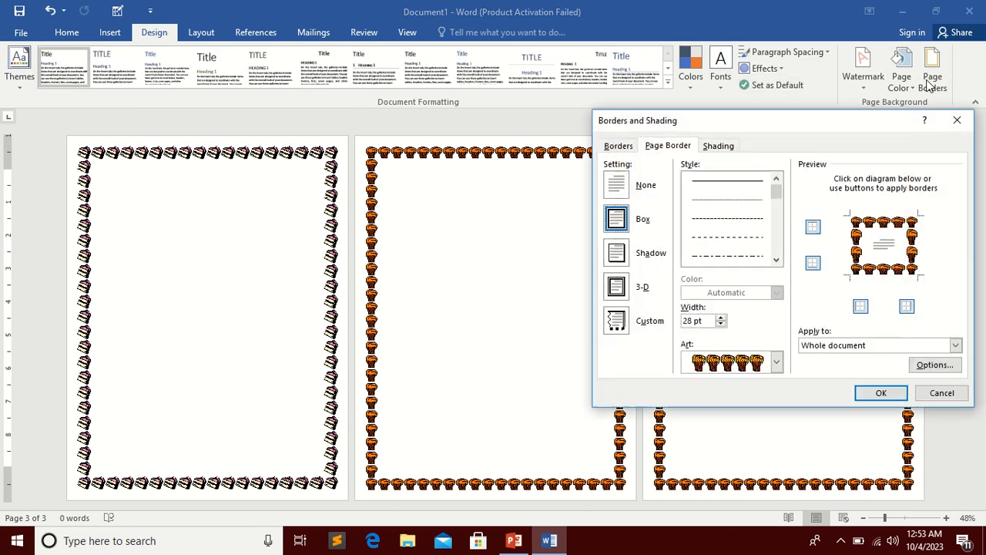
click(776, 361)
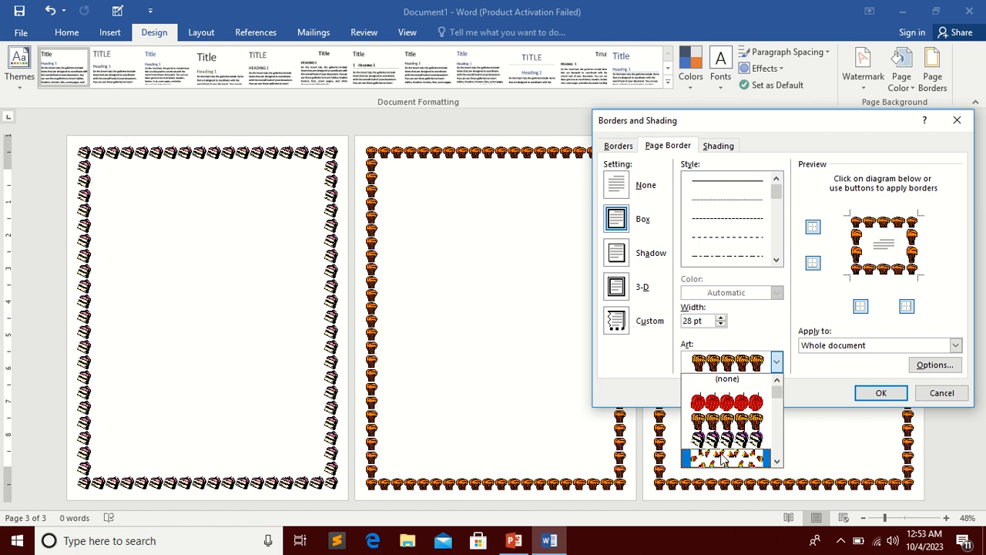
click(758, 404)
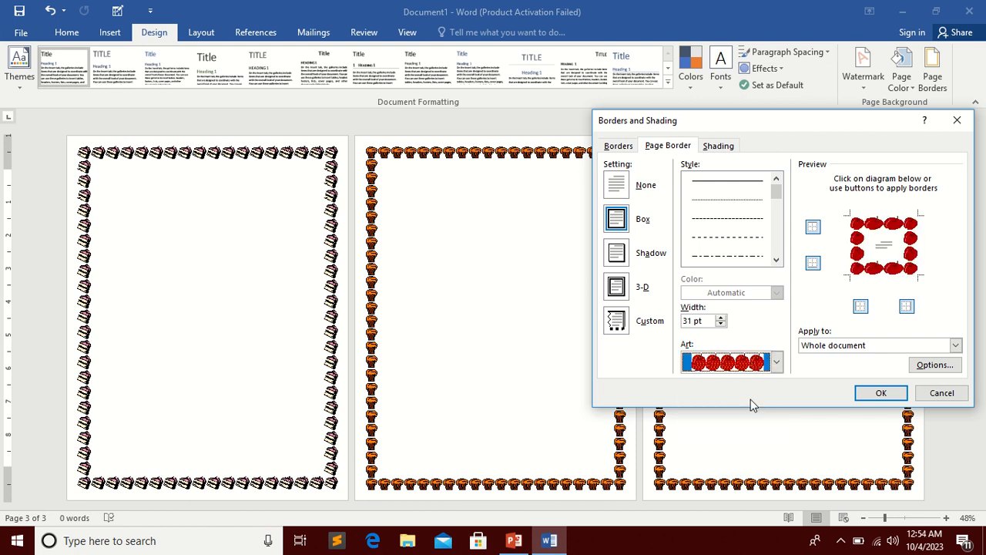
click(956, 346)
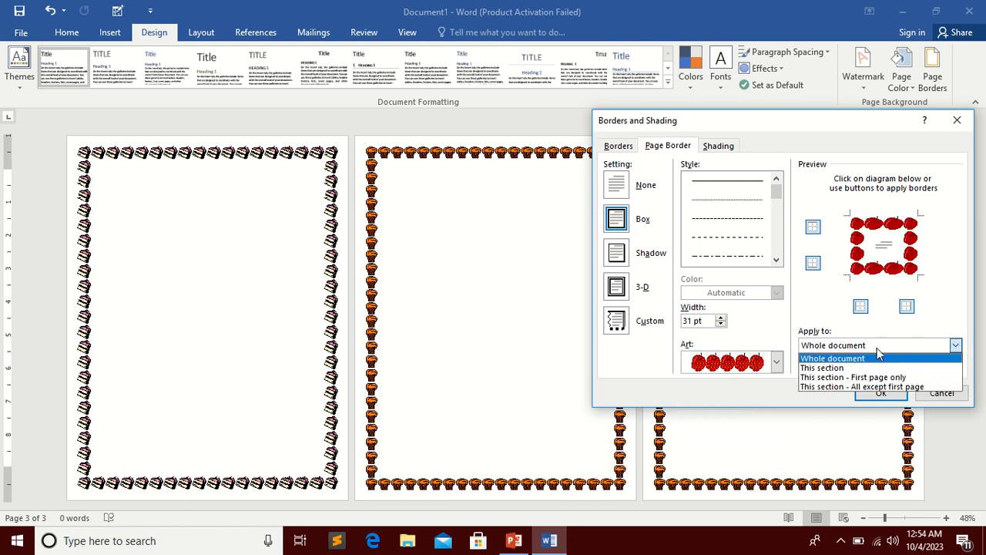
click(854, 367)
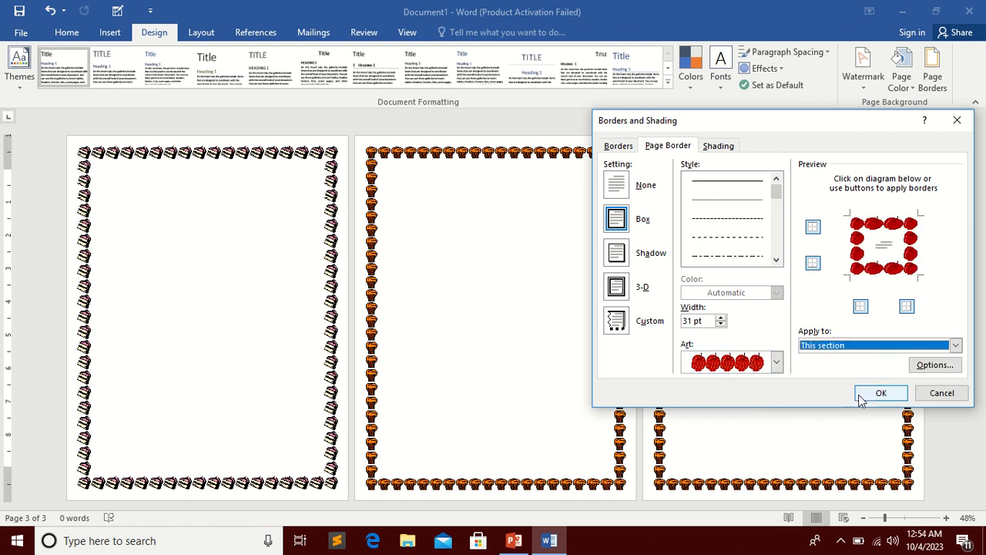
click(859, 394)
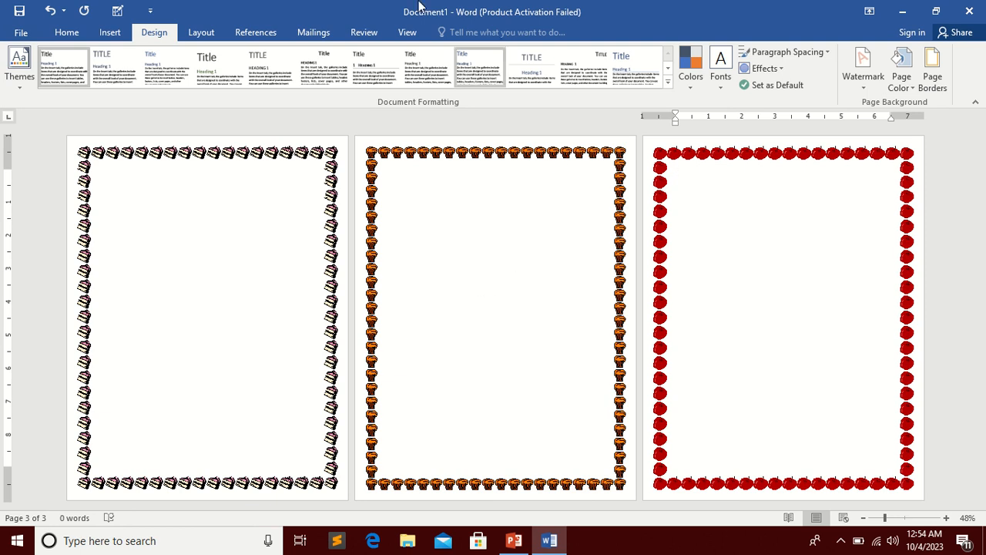
mouse_move(419, 14)
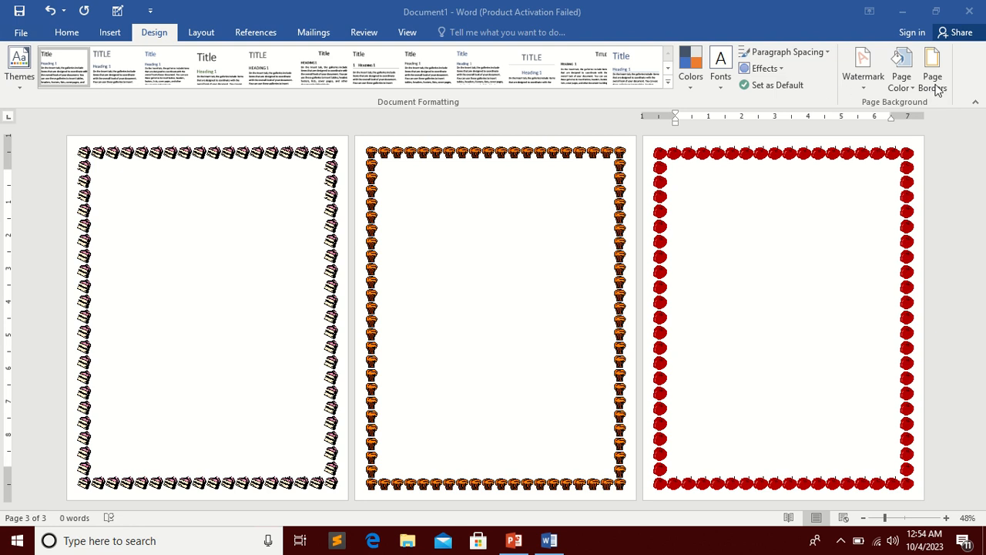
click(868, 91)
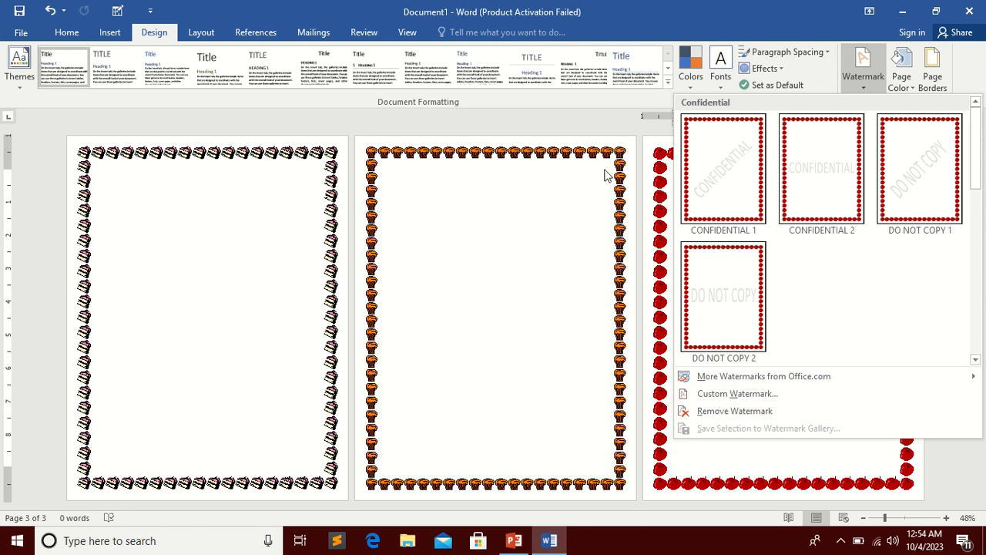
click(594, 102)
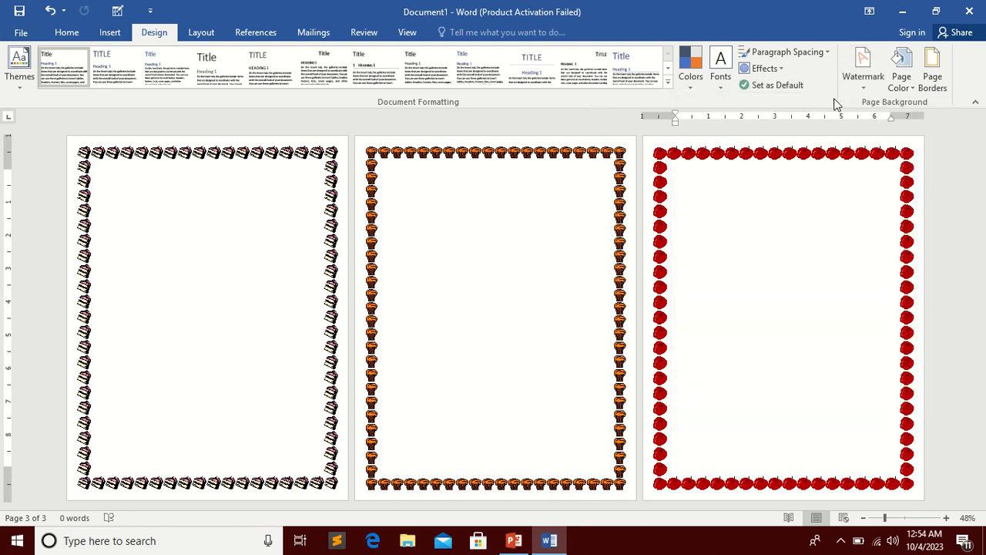
click(903, 78)
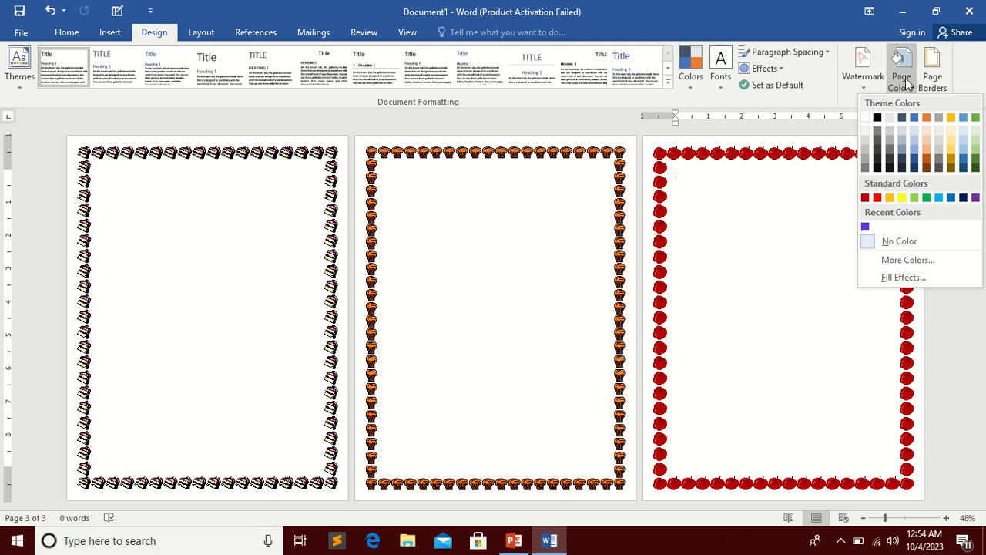
click(814, 101)
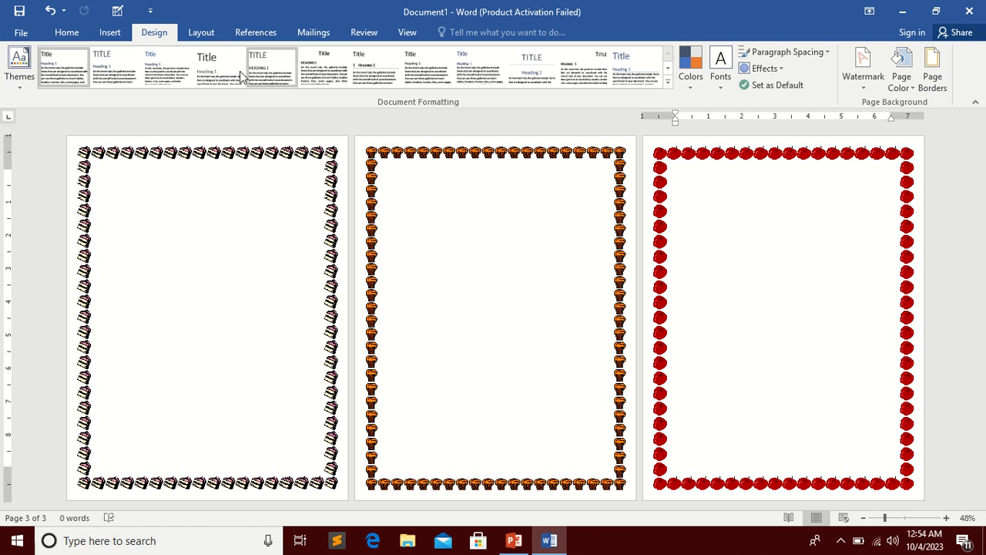
click(205, 36)
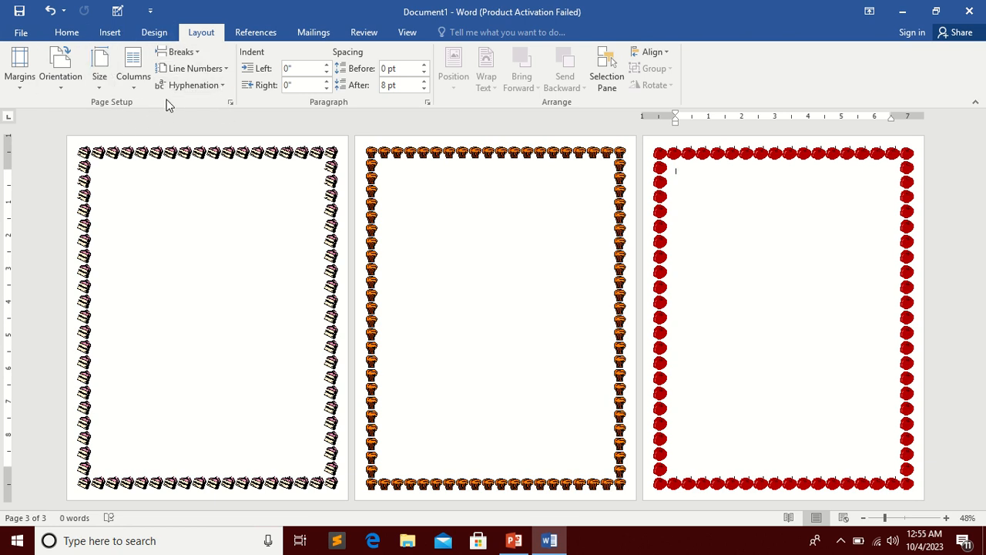
click(154, 34)
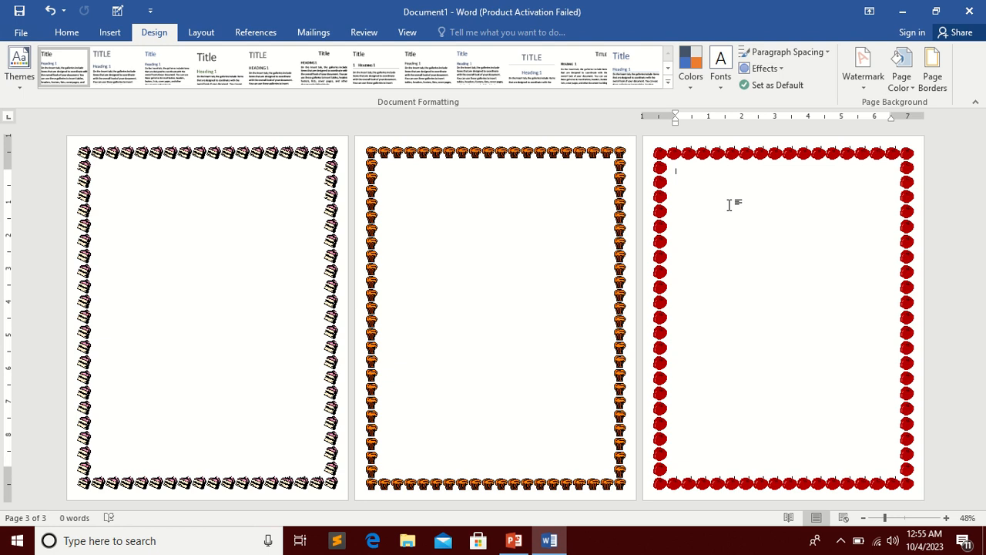
mouse_move(357, 4)
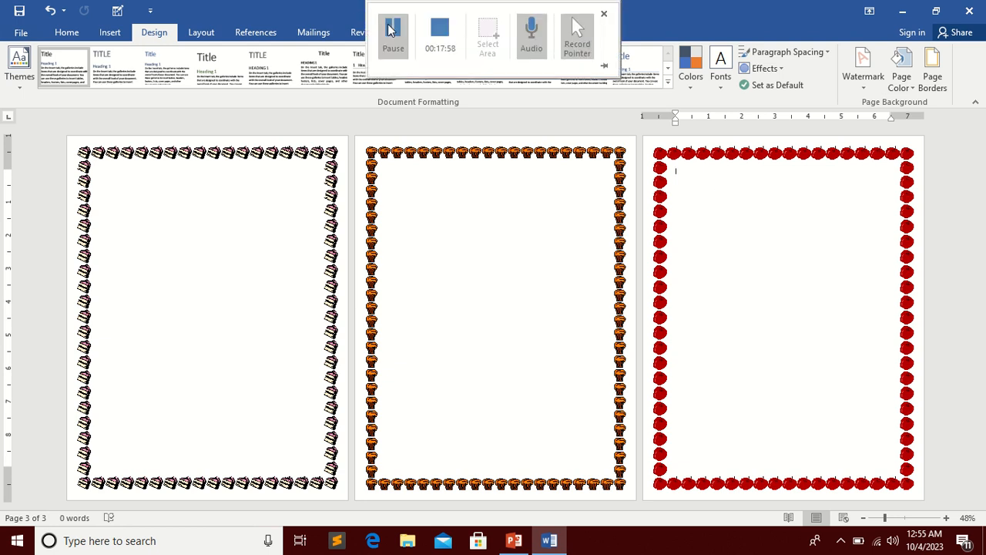